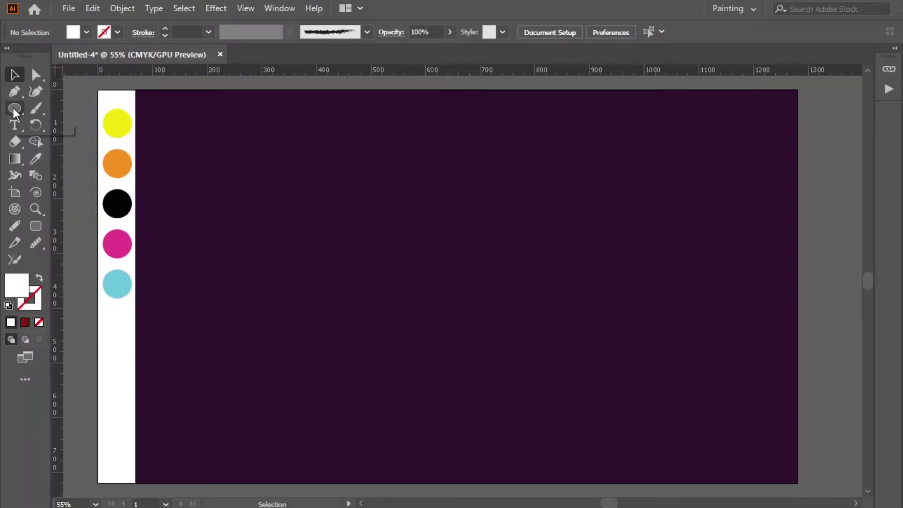
# Draw a white circle in the artboard centre and move it up slightly
pyautogui.click(14, 109)
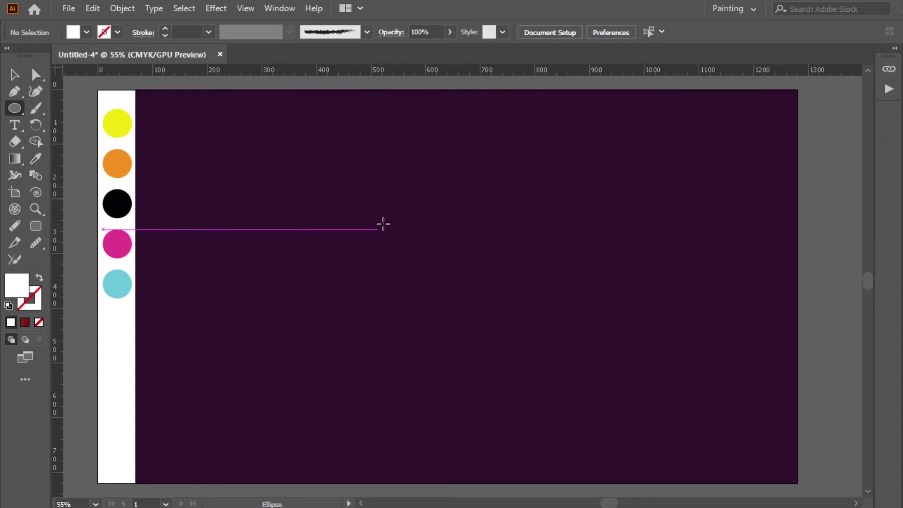
pyautogui.moveTo(379, 245)
pyautogui.mouseDown()
pyautogui.moveTo(402, 279)
pyautogui.moveTo(527, 384)
pyautogui.mouseUp()
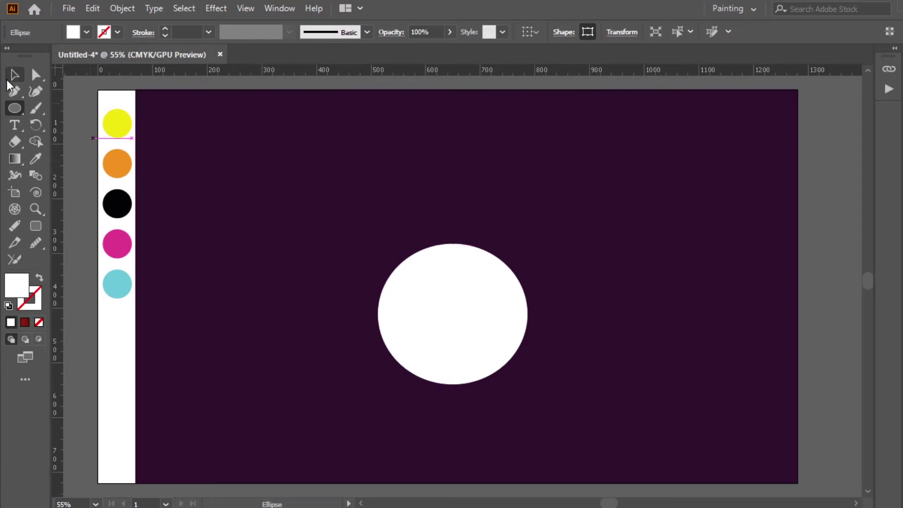
pyautogui.click(14, 74)
pyautogui.moveTo(454, 312); pyautogui.dragTo(452, 283)
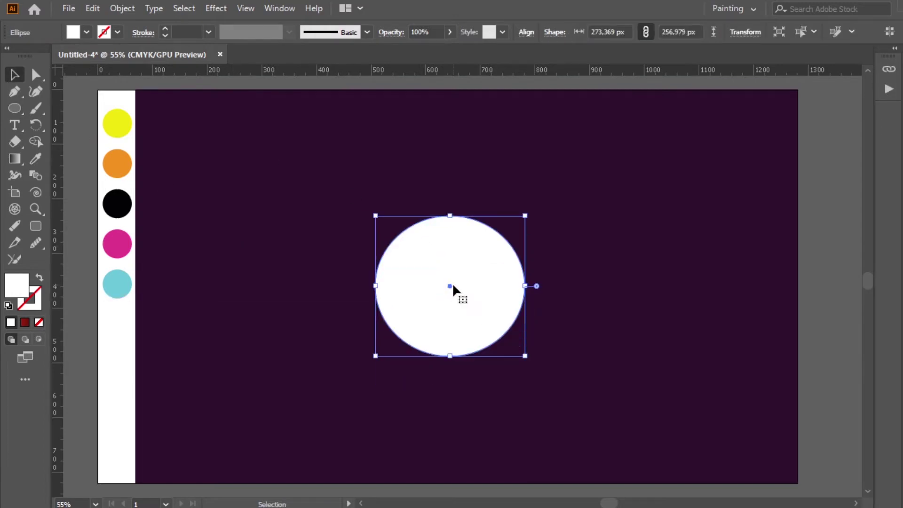
# Pull the circle's top into a point and smooth the lower curves into an egg shape
pyautogui.click(36, 91)
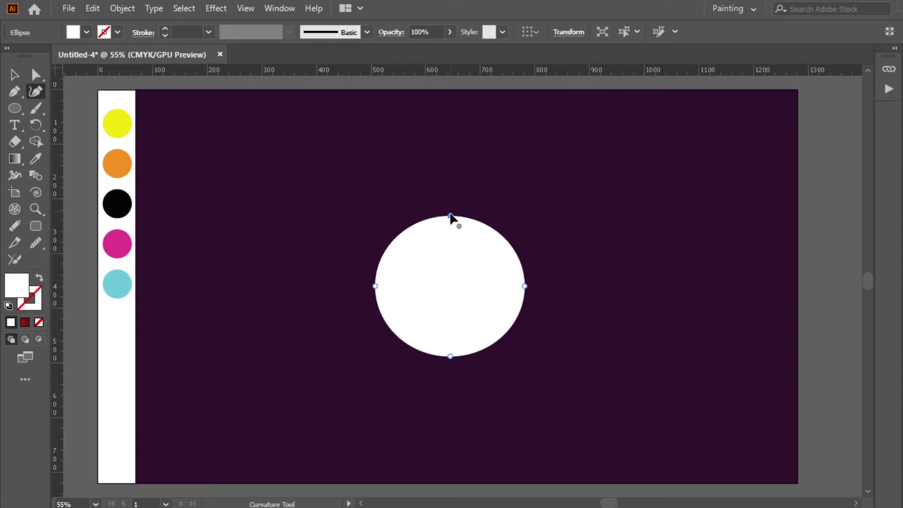
pyautogui.moveTo(451, 216); pyautogui.dragTo(455, 147)
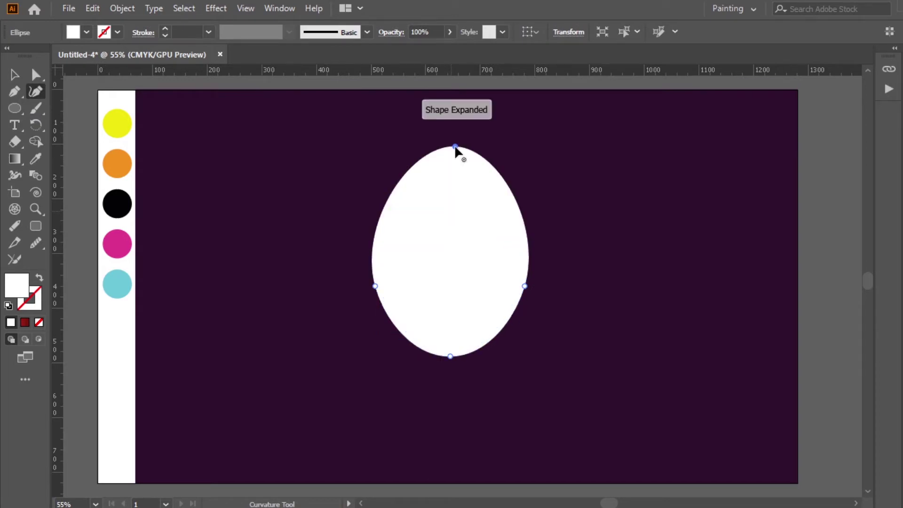
pyautogui.moveTo(392, 323); pyautogui.dragTo(386, 321)
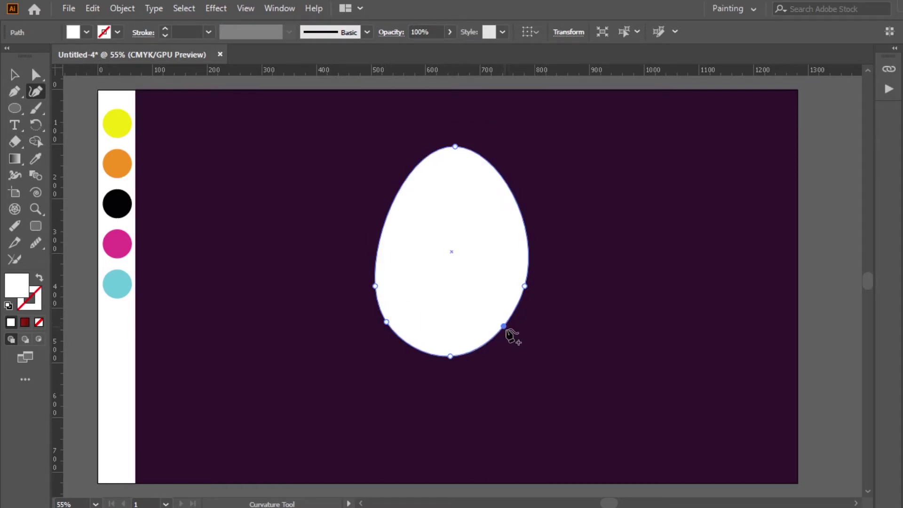
pyautogui.moveTo(508, 330); pyautogui.dragTo(511, 327)
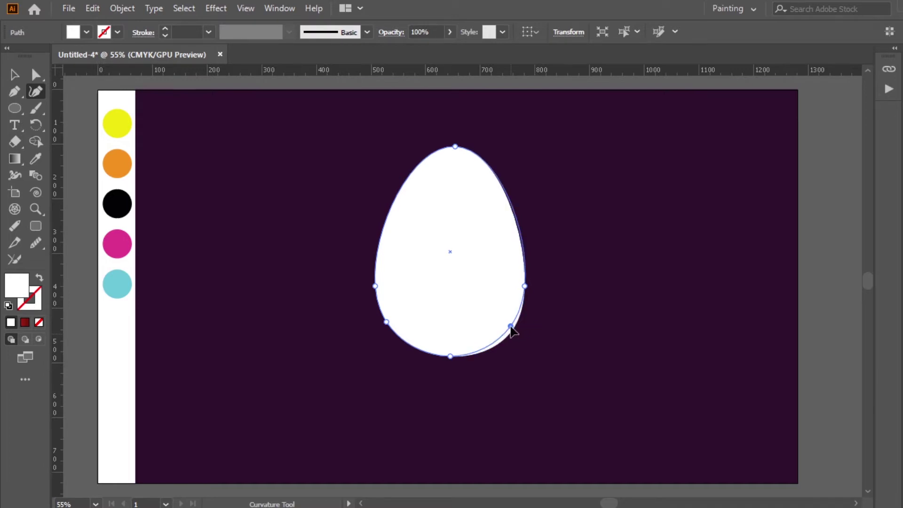
pyautogui.moveTo(511, 331); pyautogui.dragTo(511, 331)
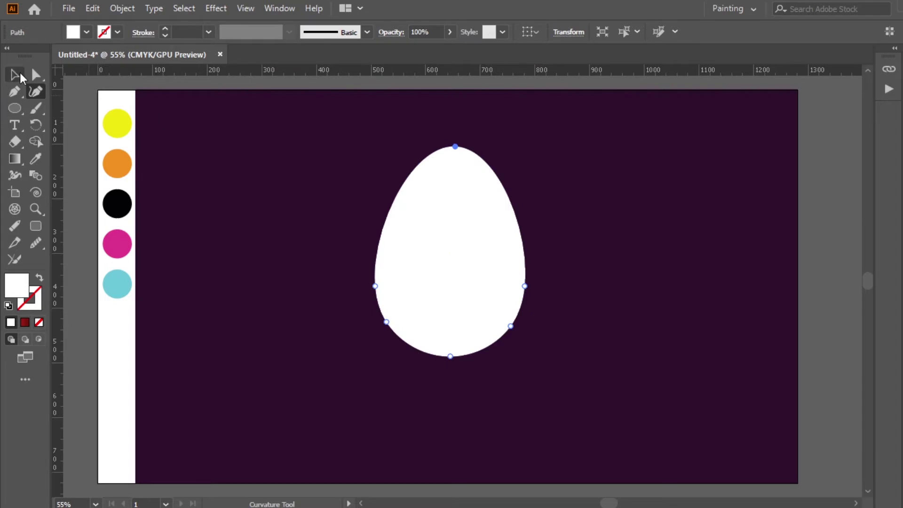
# Nudge the egg left and enlarge it to about 282 by 384 px
pyautogui.click(16, 75)
pyautogui.moveTo(473, 208); pyautogui.dragTo(468, 207)
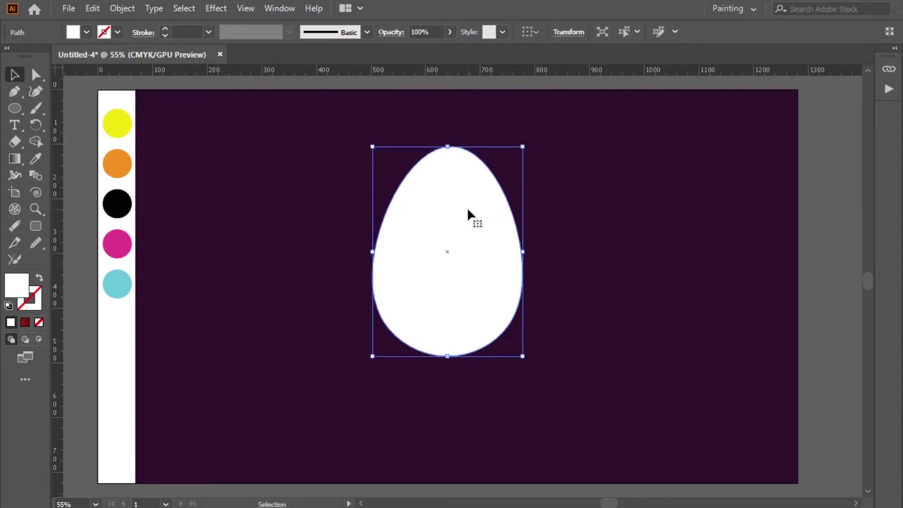
pyautogui.moveTo(523, 356); pyautogui.dragTo(529, 360)
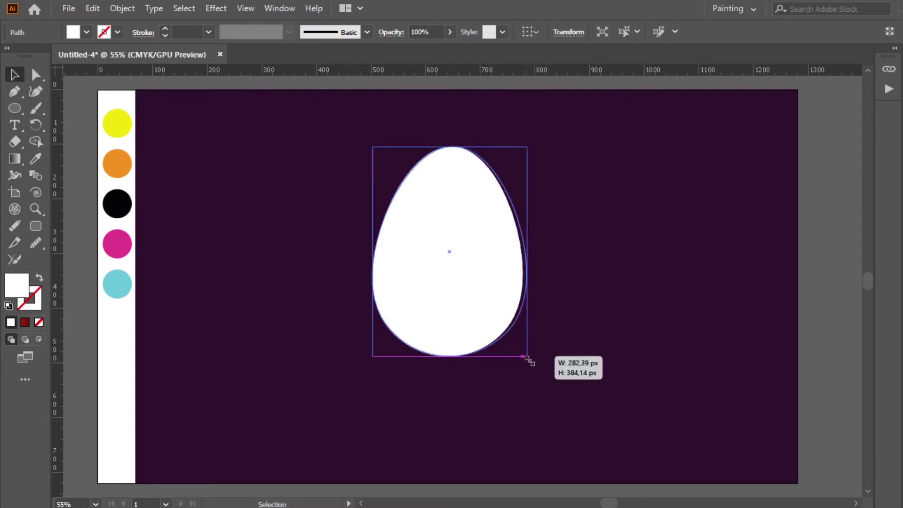
pyautogui.click(551, 365)
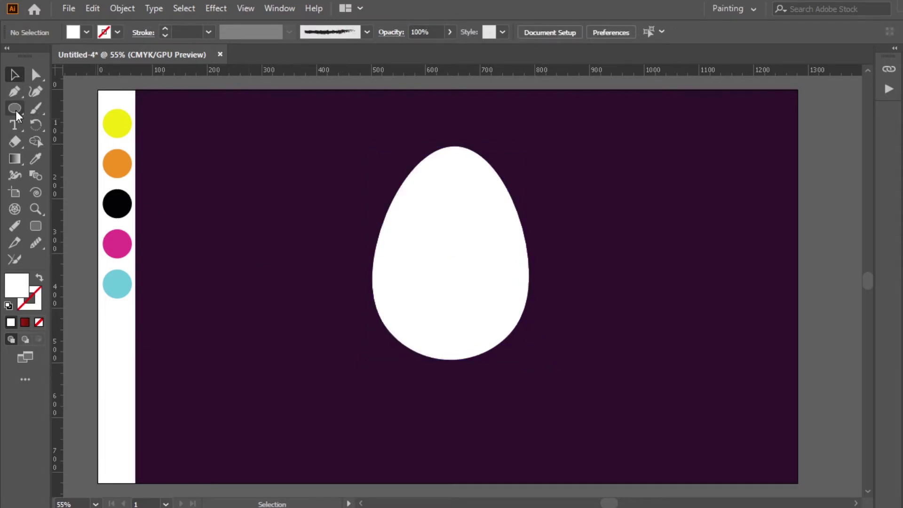
# Draw a rectangle over the egg's right half and fill it with the sample cyan
pyautogui.moveTo(16, 111); pyautogui.dragTo(41, 108)
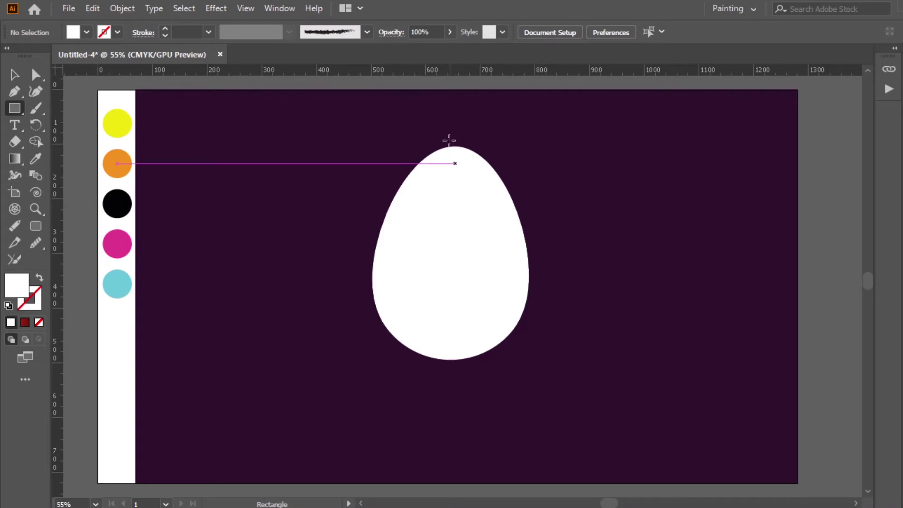
pyautogui.moveTo(450, 134); pyautogui.dragTo(624, 417)
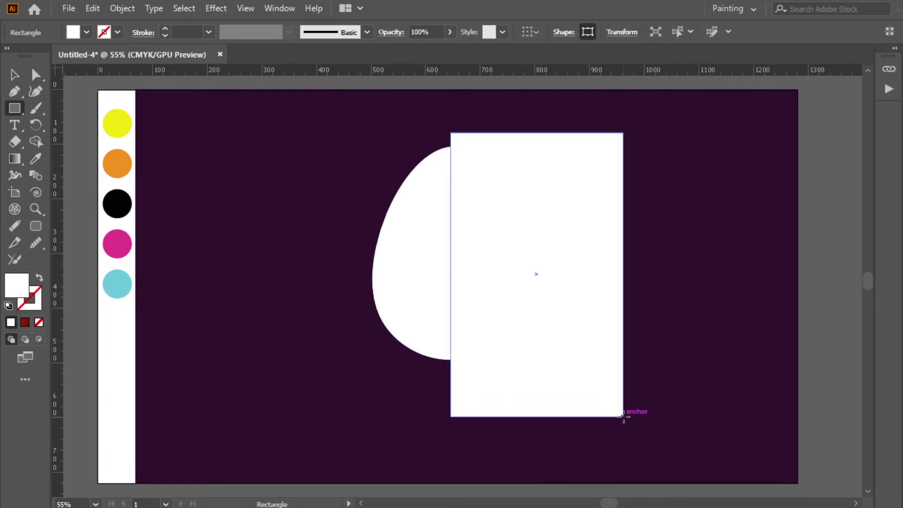
pyautogui.click(14, 76)
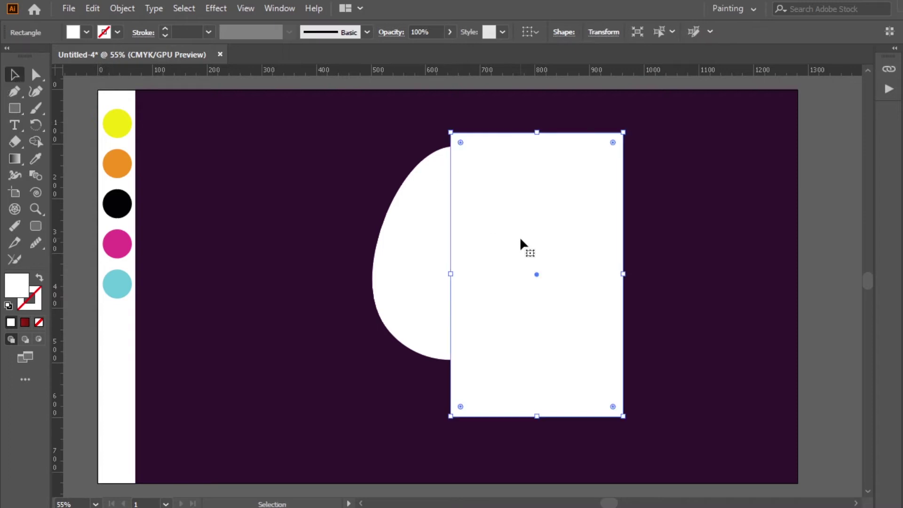
pyautogui.moveTo(508, 234); pyautogui.dragTo(509, 226)
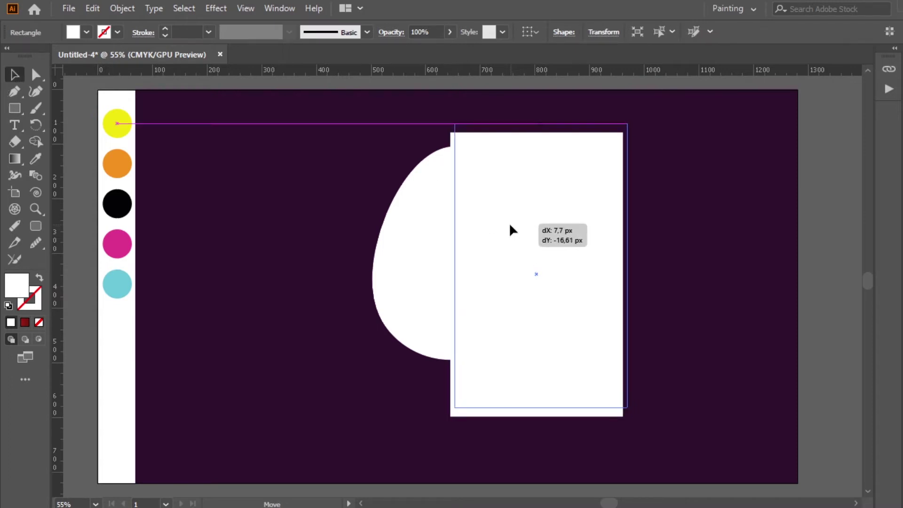
pyautogui.moveTo(510, 226); pyautogui.dragTo(510, 226)
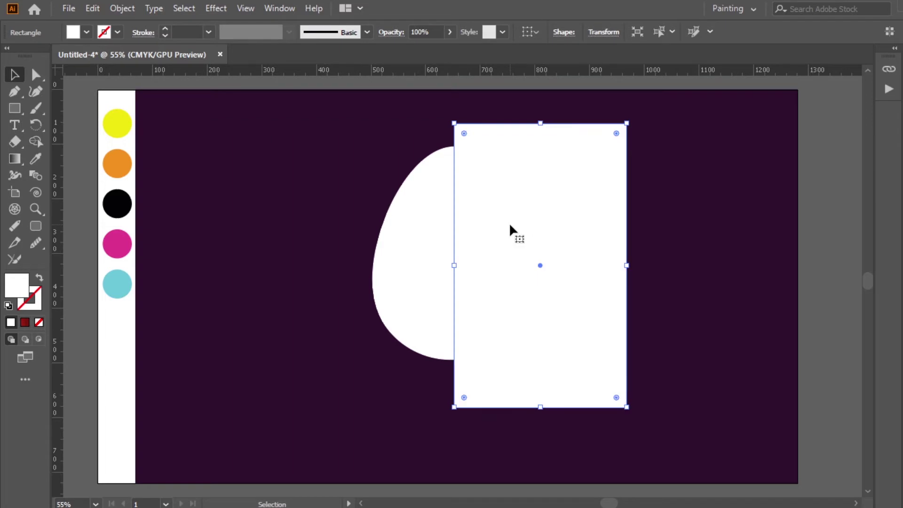
pyautogui.click(34, 161)
pyautogui.click(124, 279)
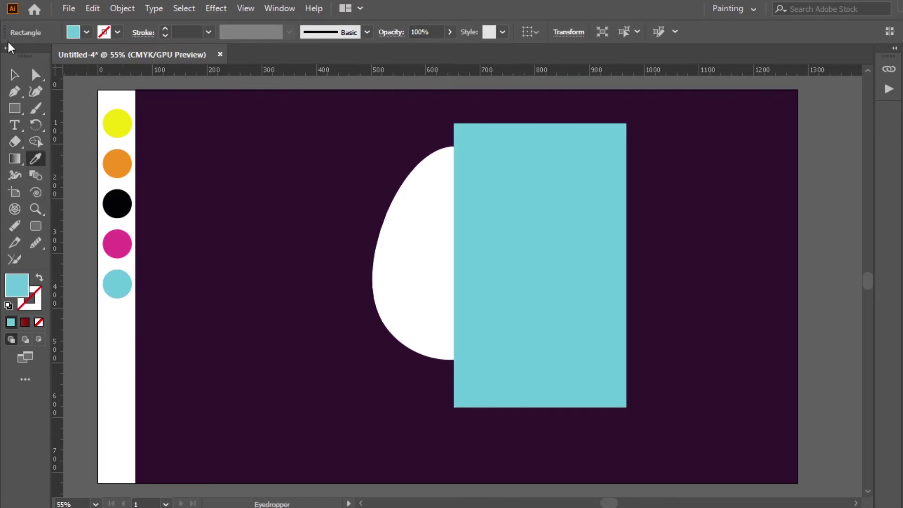
# Trim the cyan rectangle to the egg outline with the Shape Builder
pyautogui.click(14, 74)
pyautogui.moveTo(325, 165)
pyautogui.mouseDown()
pyautogui.moveTo(356, 222)
pyautogui.moveTo(538, 371)
pyautogui.mouseUp()
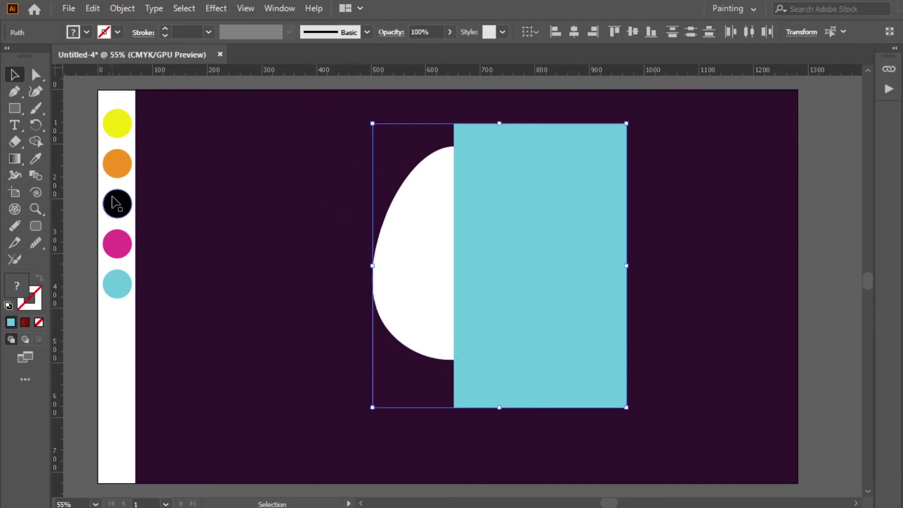
pyautogui.click(35, 140)
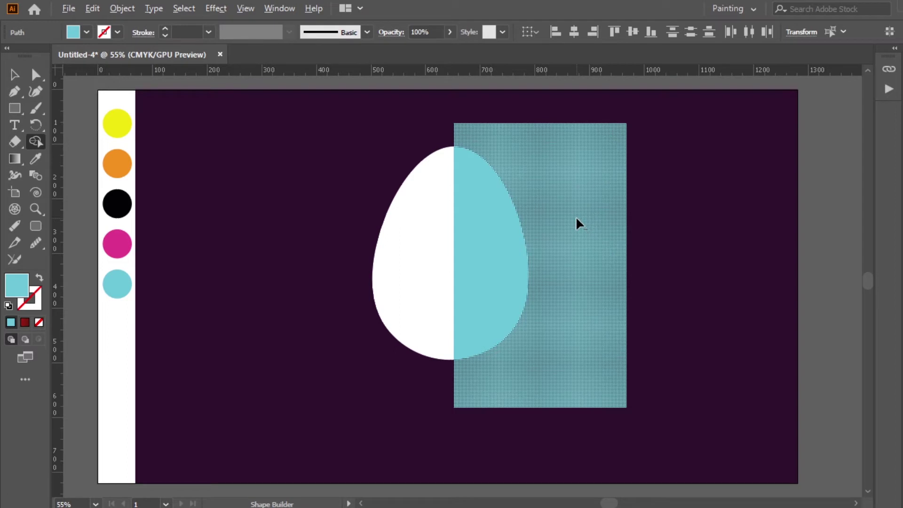
pyautogui.keyDown('alt'); pyautogui.click(577, 219); pyautogui.keyUp('alt')
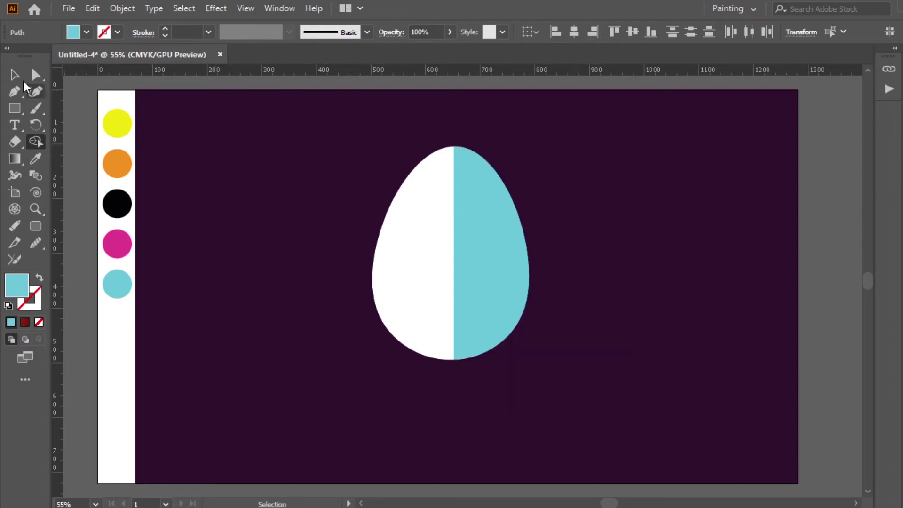
# Delete the white left half of the egg
pyautogui.click(14, 74)
pyautogui.click(292, 236)
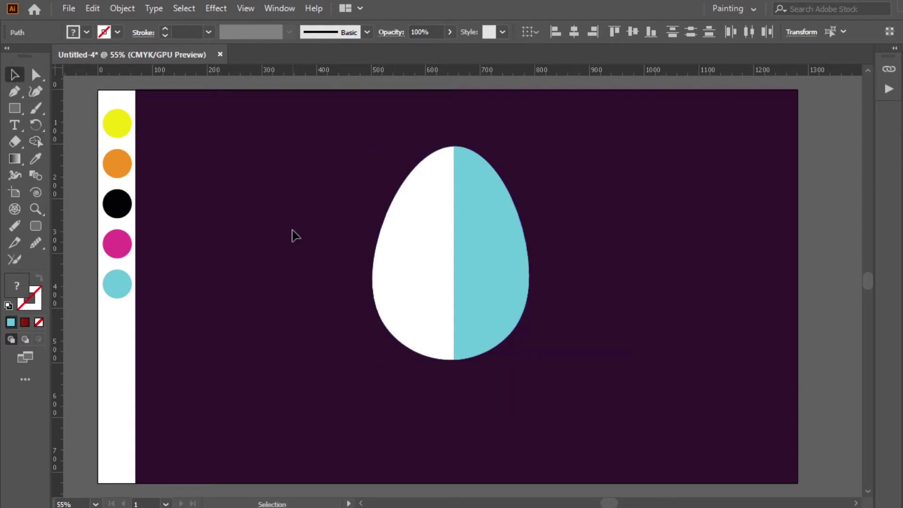
pyautogui.click(414, 251)
pyautogui.press('Delete')
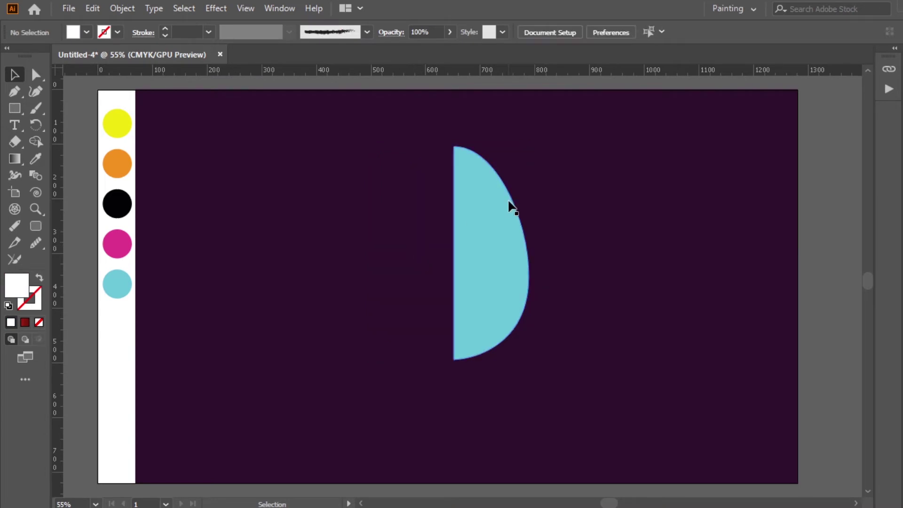
# Duplicate the cyan half, reflect it vertically, and butt it against the original's left edge
pyautogui.click(492, 209)
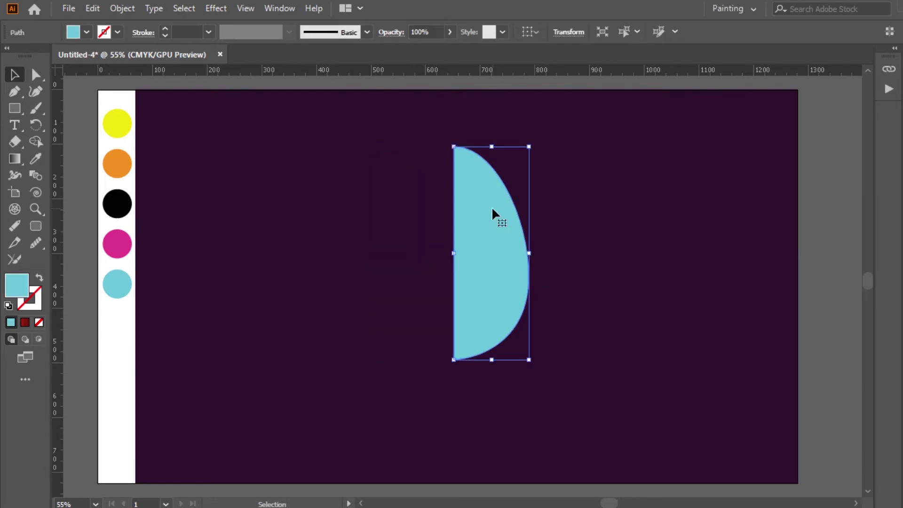
pyautogui.moveTo(492, 209); pyautogui.dragTo(459, 210)
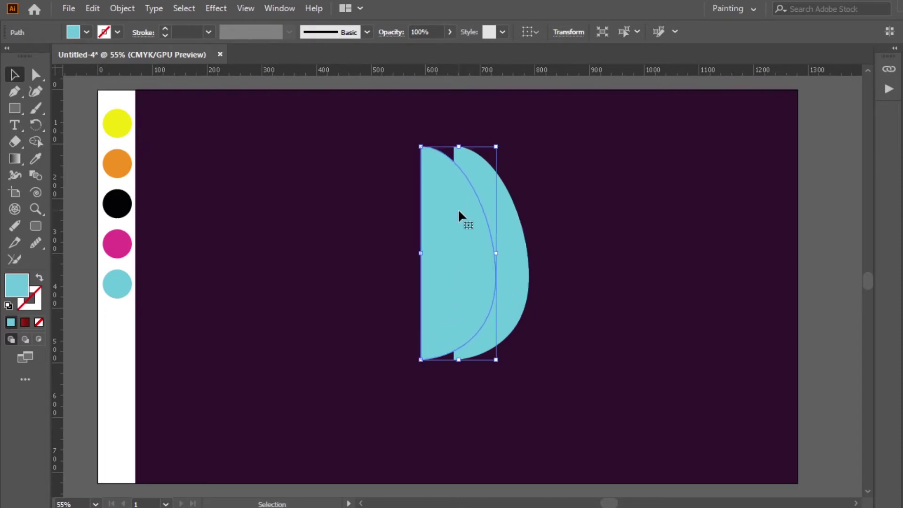
pyautogui.rightClick(460, 211)
pyautogui.moveTo(502, 422)
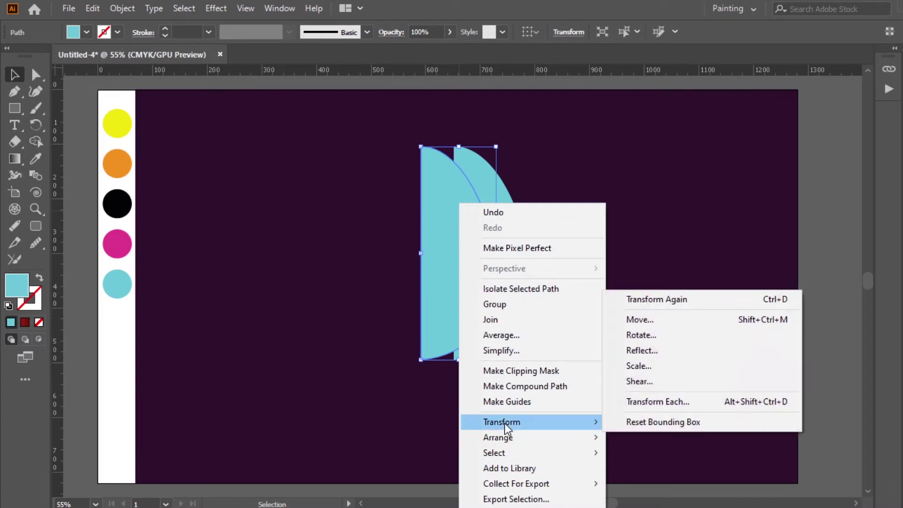
pyautogui.click(646, 351)
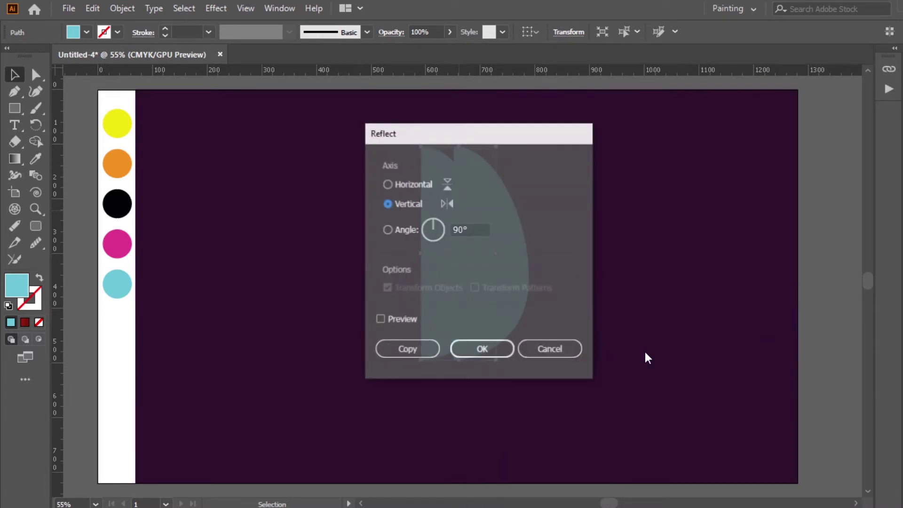
pyautogui.click(476, 350)
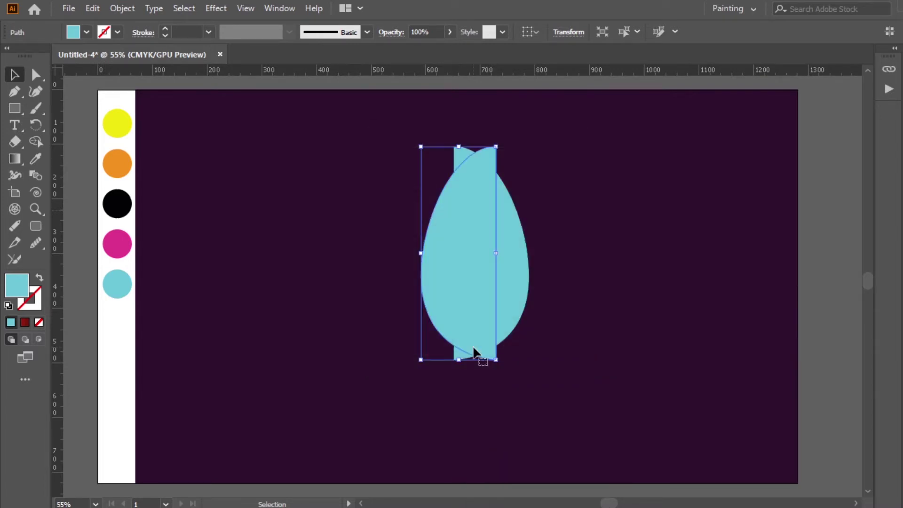
pyautogui.moveTo(465, 290); pyautogui.dragTo(422, 292)
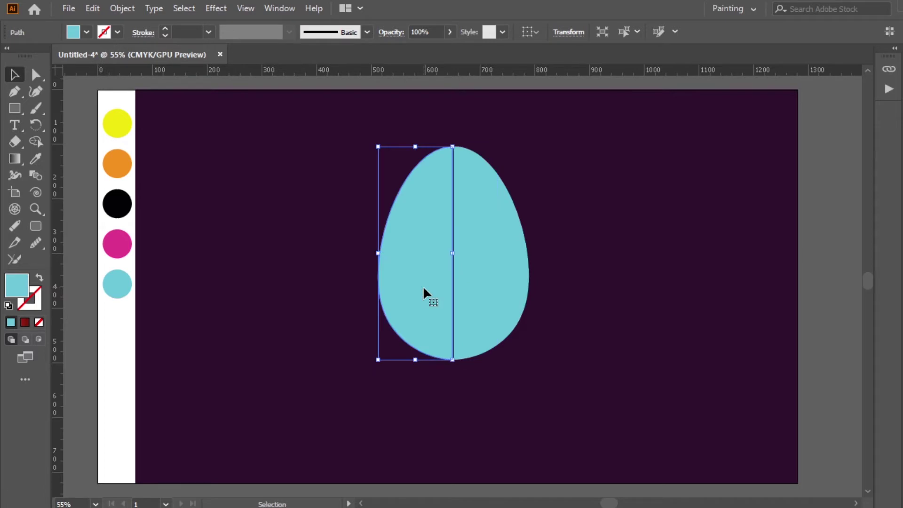
# Recolour the left half with the orange sample colour and reselect it
pyautogui.click(37, 160)
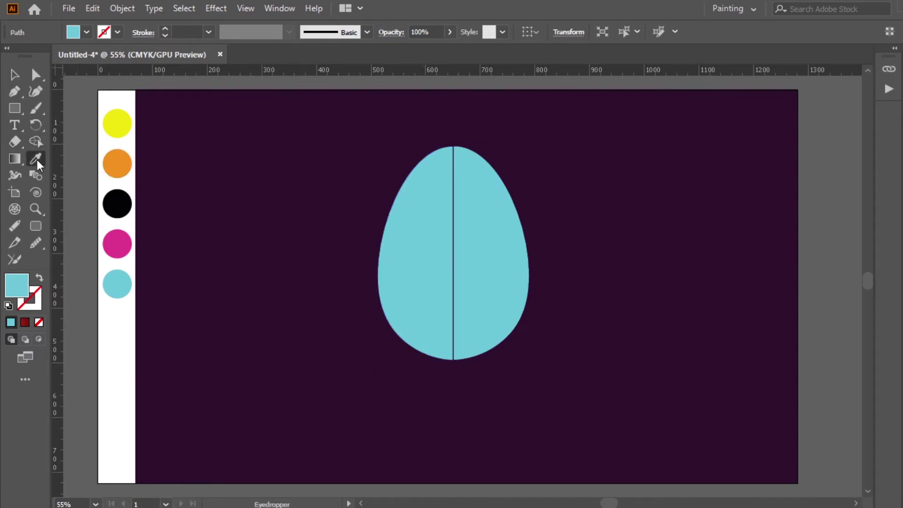
pyautogui.click(117, 163)
pyautogui.click(15, 74)
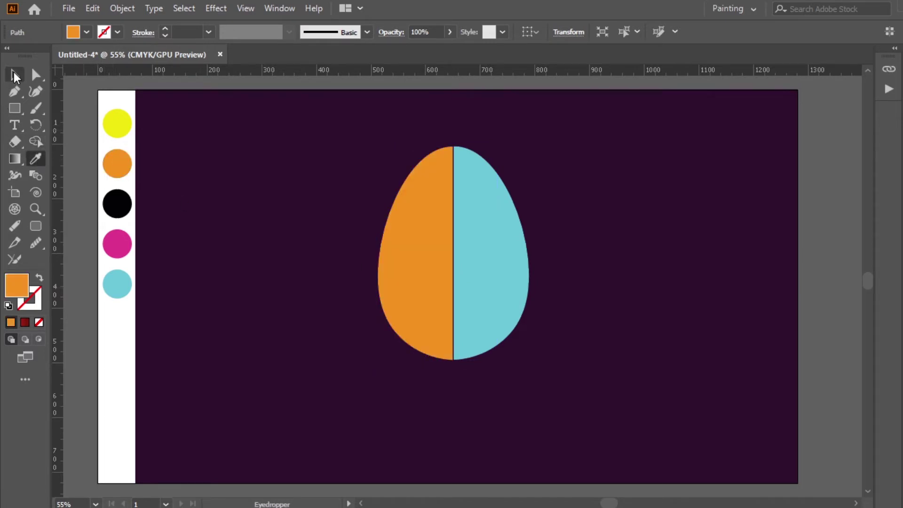
pyautogui.click(250, 188)
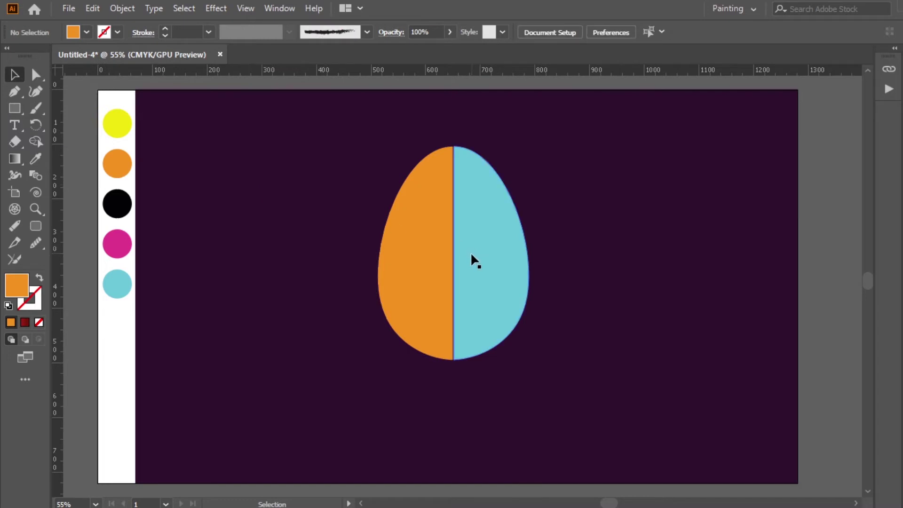
pyautogui.click(423, 225)
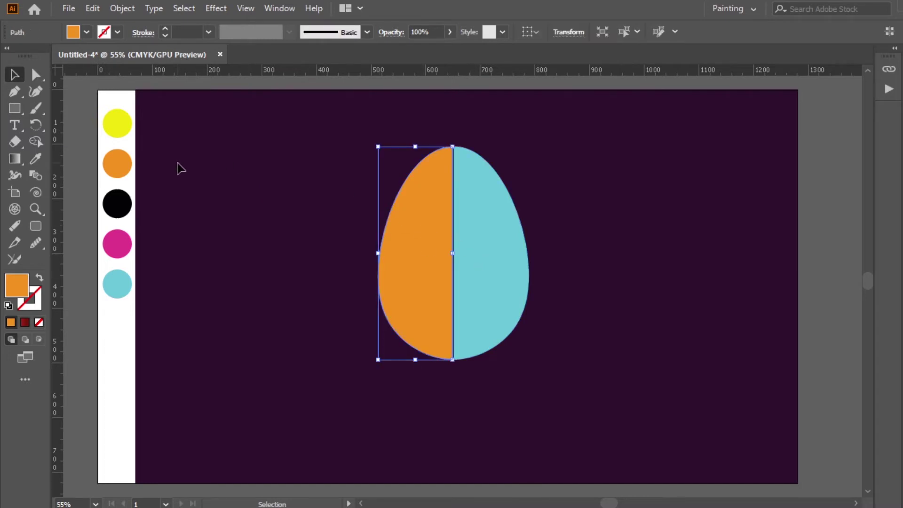
pyautogui.moveTo(16, 111); pyautogui.dragTo(47, 126)
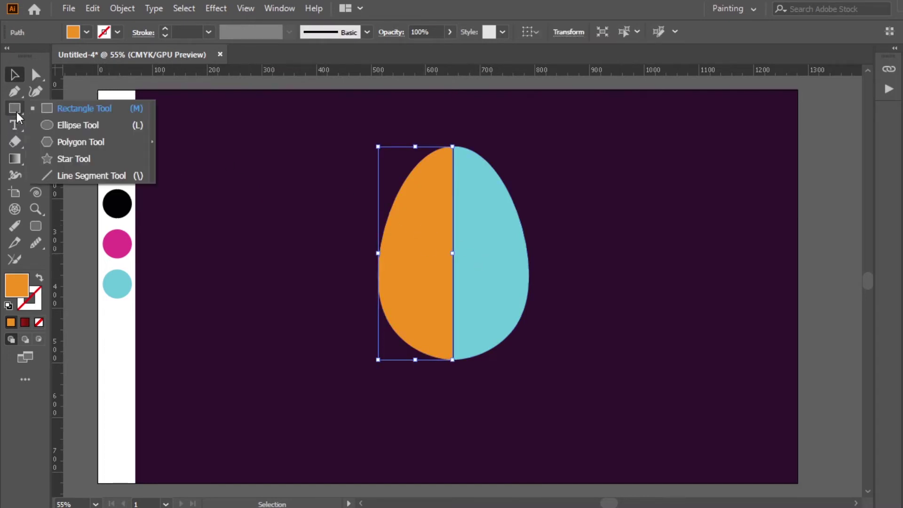
# Draw a circle and place it over the orange half's upper-left edge
pyautogui.click(47, 126)
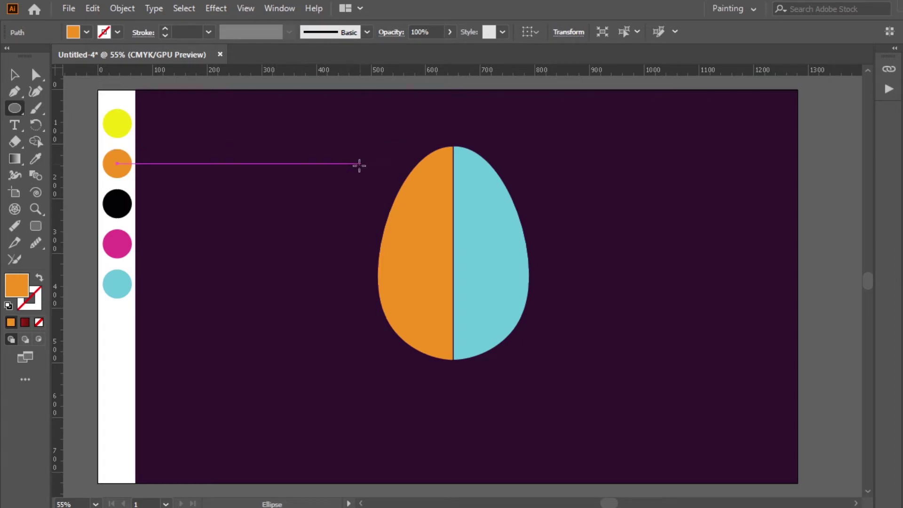
pyautogui.moveTo(360, 200); pyautogui.dragTo(426, 259)
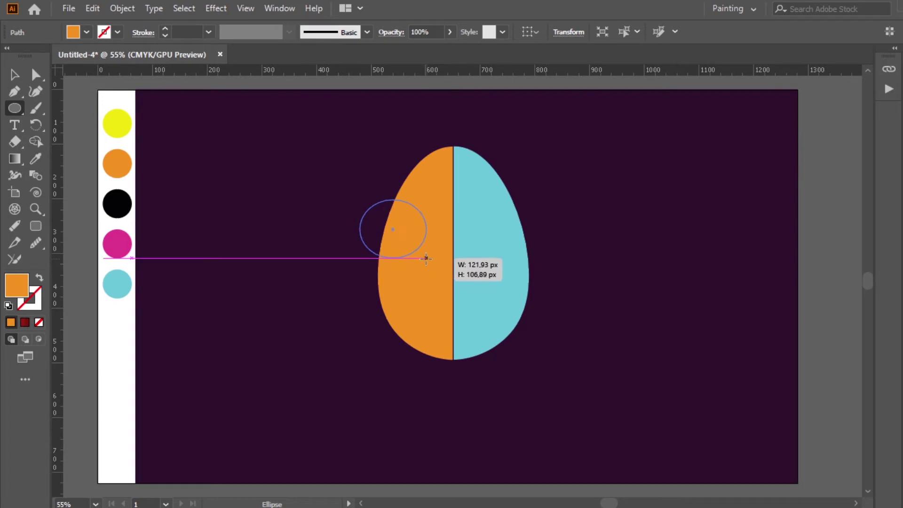
pyautogui.moveTo(427, 259); pyautogui.dragTo(421, 259)
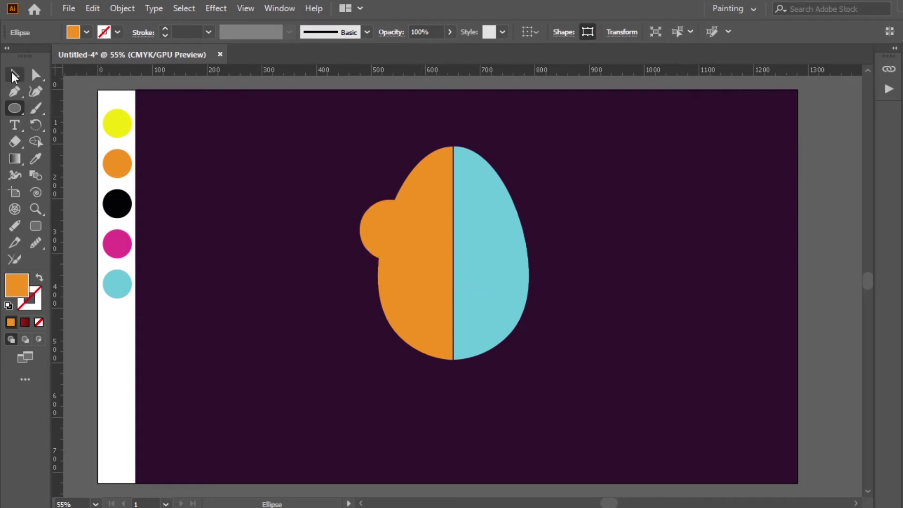
pyautogui.click(14, 74)
pyautogui.moveTo(391, 232); pyautogui.dragTo(396, 210)
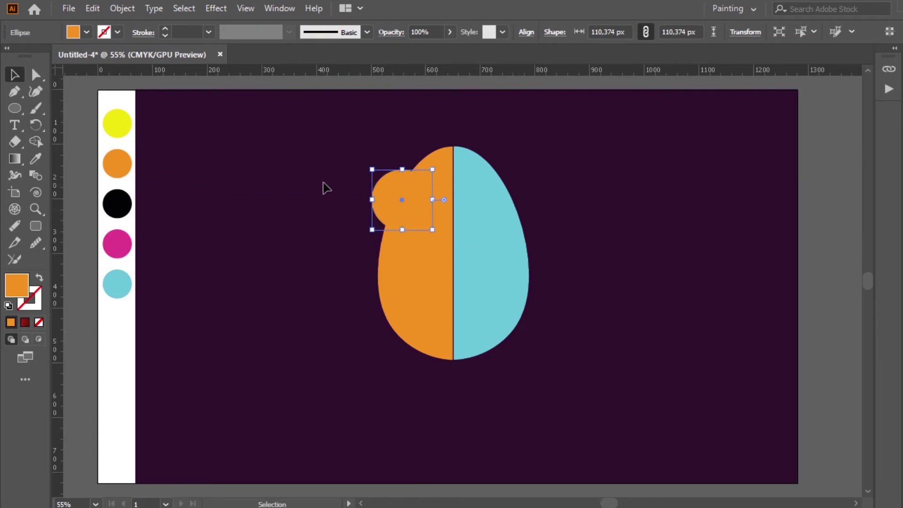
# Subtract the circle from the orange half with Pathfinder Minus Front
pyautogui.moveTo(323, 183); pyautogui.dragTo(370, 230)
pyautogui.moveTo(409, 272); pyautogui.dragTo(408, 267)
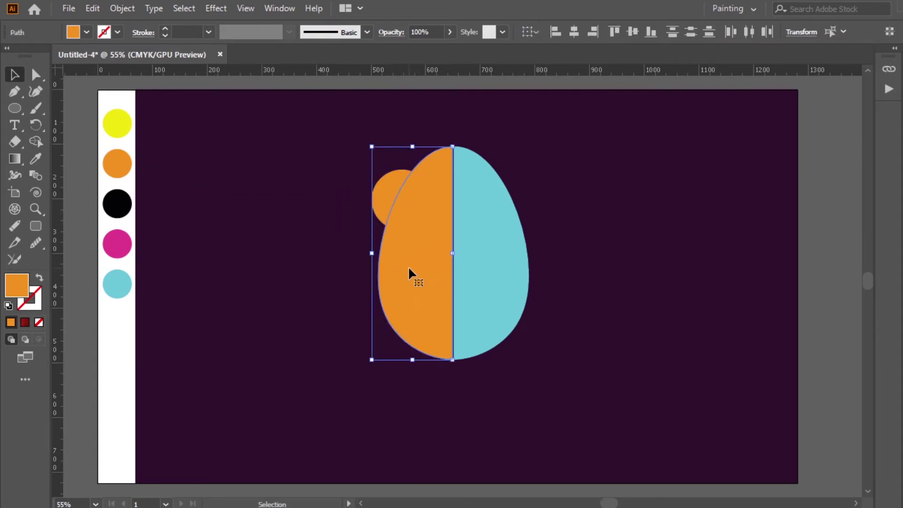
pyautogui.click(349, 182)
pyautogui.moveTo(353, 164); pyautogui.dragTo(385, 190)
pyautogui.moveTo(414, 218); pyautogui.dragTo(413, 214)
pyautogui.hotkey('ctrl', '8')
pyautogui.hotkey('ctrl', 'shift', 'F9')
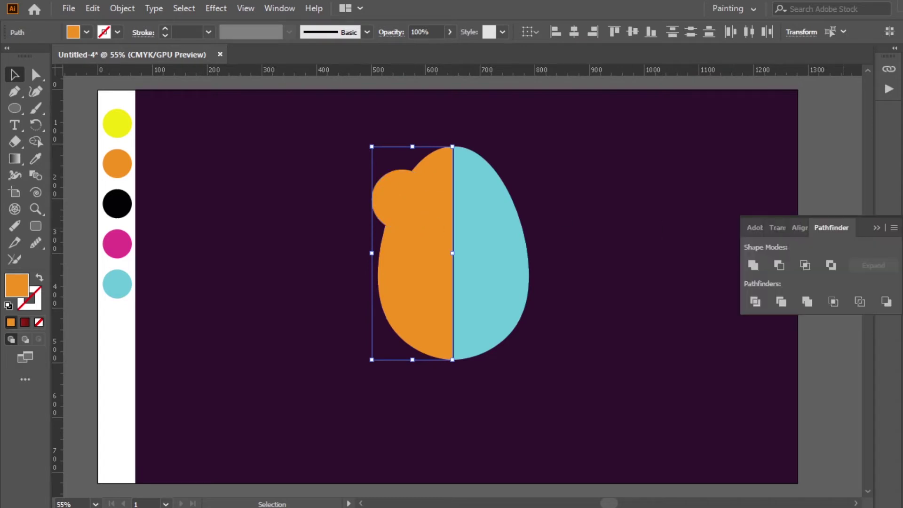
pyautogui.click(780, 265)
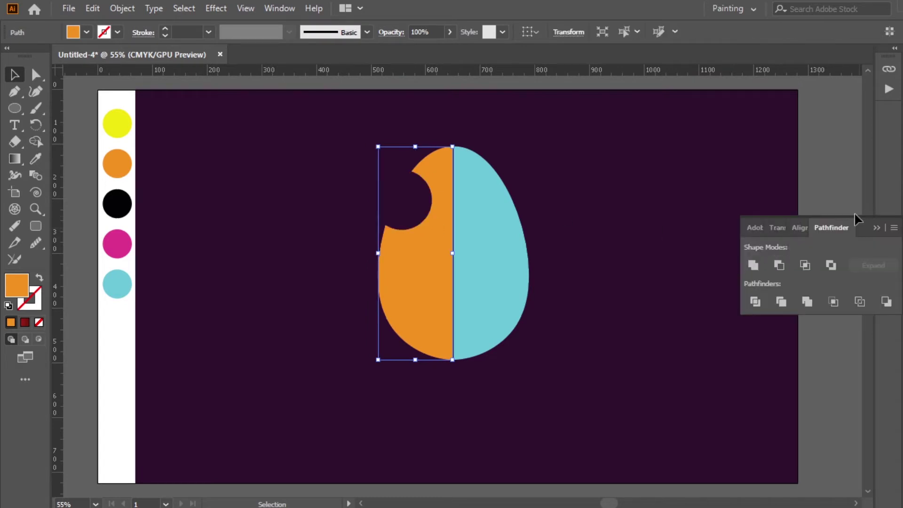
# Scale both egg halves up to about 381 by 454 px and shift them up-left
pyautogui.click(871, 227)
pyautogui.click(674, 216)
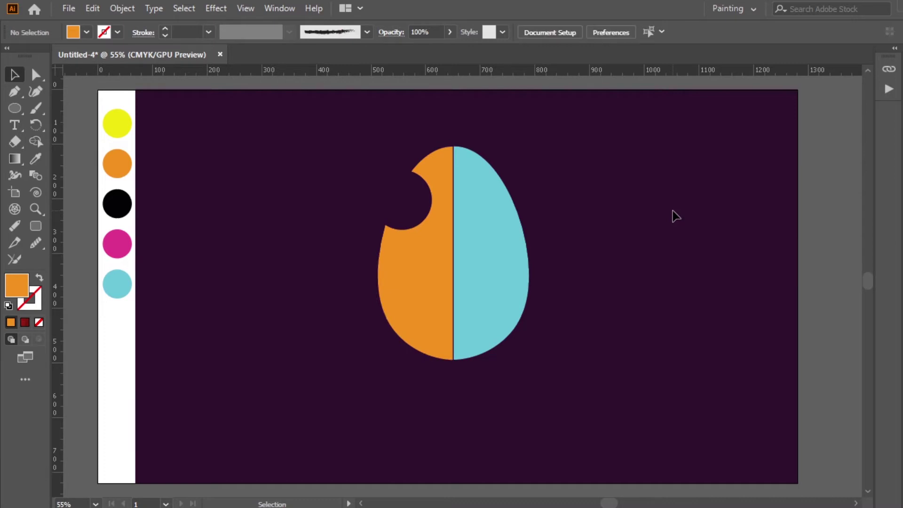
pyautogui.click(441, 271)
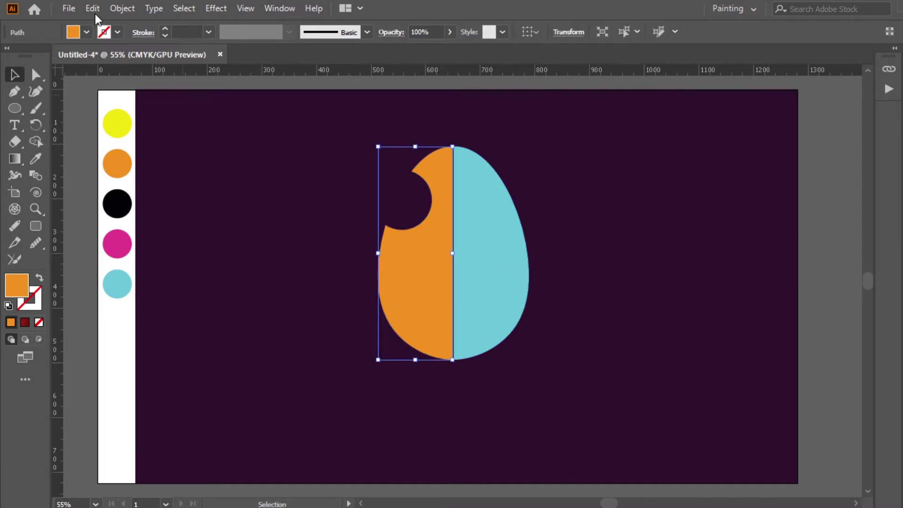
pyautogui.click(557, 191)
pyautogui.moveTo(557, 166)
pyautogui.mouseDown()
pyautogui.moveTo(305, 288)
pyautogui.moveTo(313, 339)
pyautogui.mouseUp()
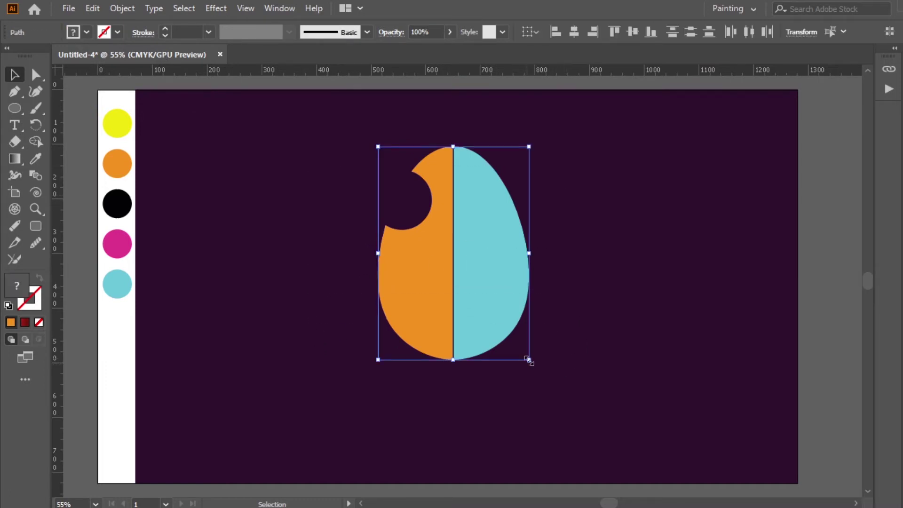
pyautogui.moveTo(529, 359); pyautogui.dragTo(587, 399)
pyautogui.moveTo(530, 333); pyautogui.dragTo(518, 320)
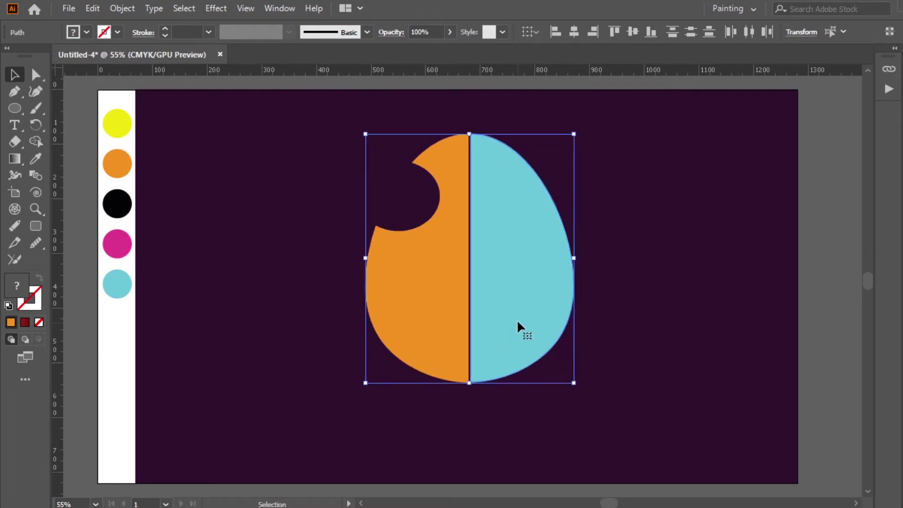
pyautogui.click(598, 316)
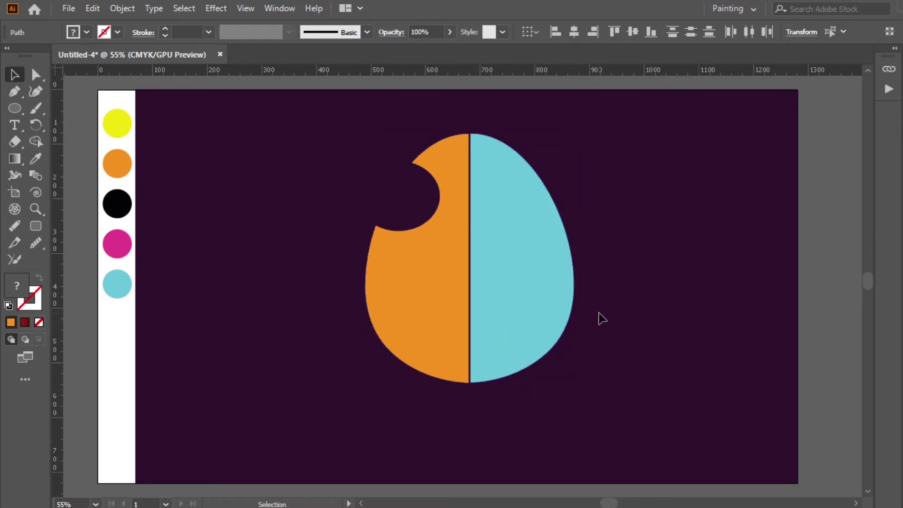
pyautogui.click(414, 266)
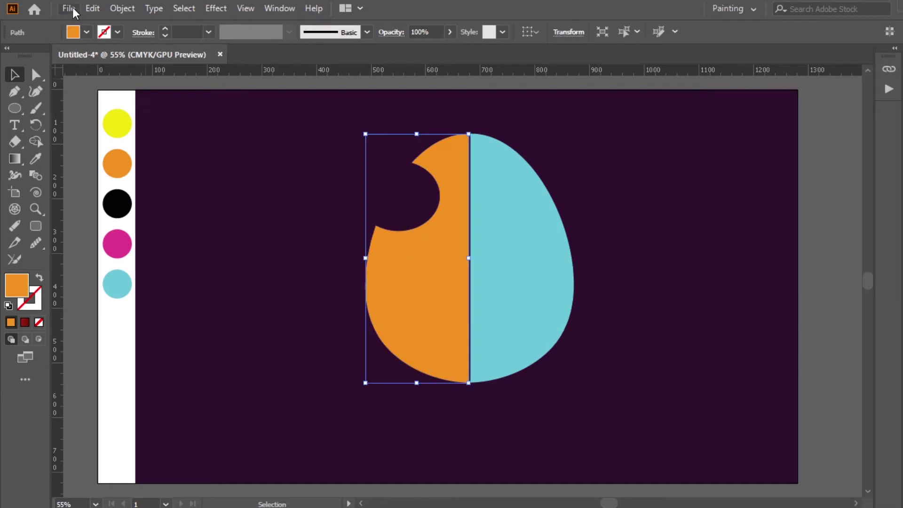
# Offset the orange half's path by 10 px to create an outline shape
pyautogui.click(121, 8)
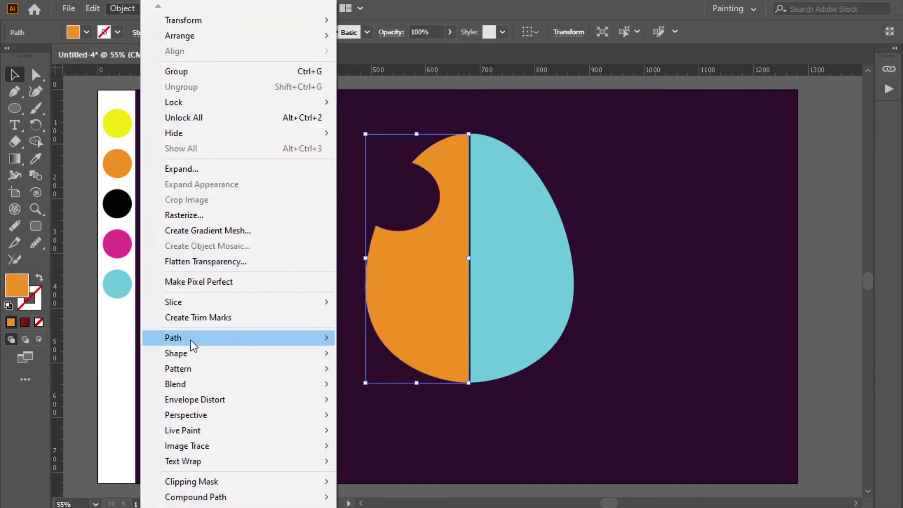
pyautogui.moveTo(173, 338)
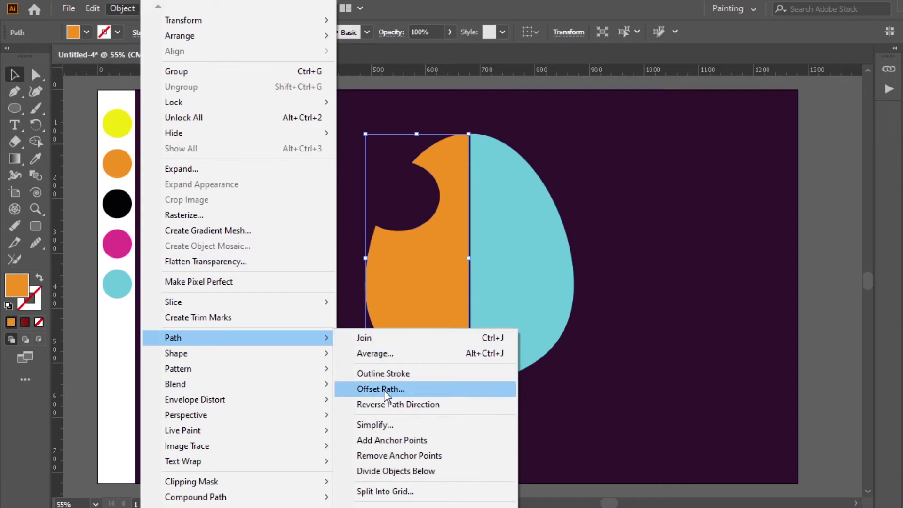
pyautogui.click(383, 390)
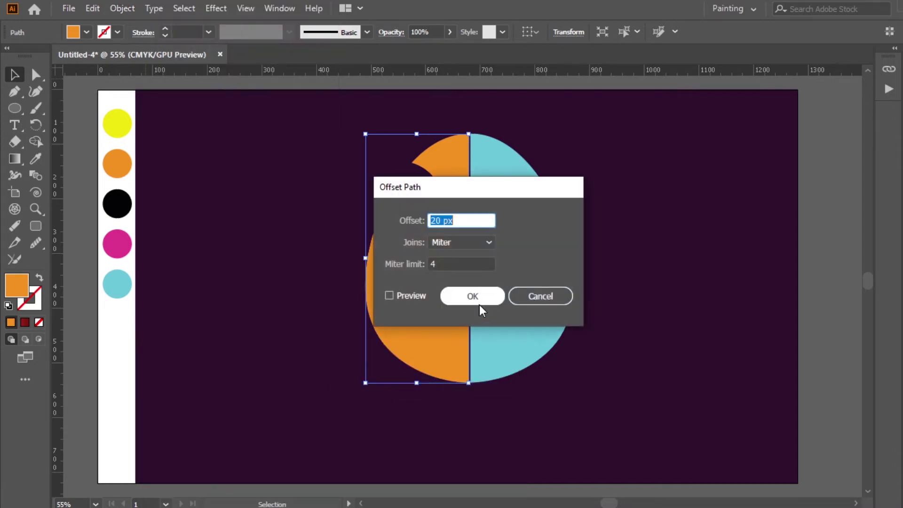
pyautogui.press('BackSpace')
pyautogui.write('10')
pyautogui.click(473, 301)
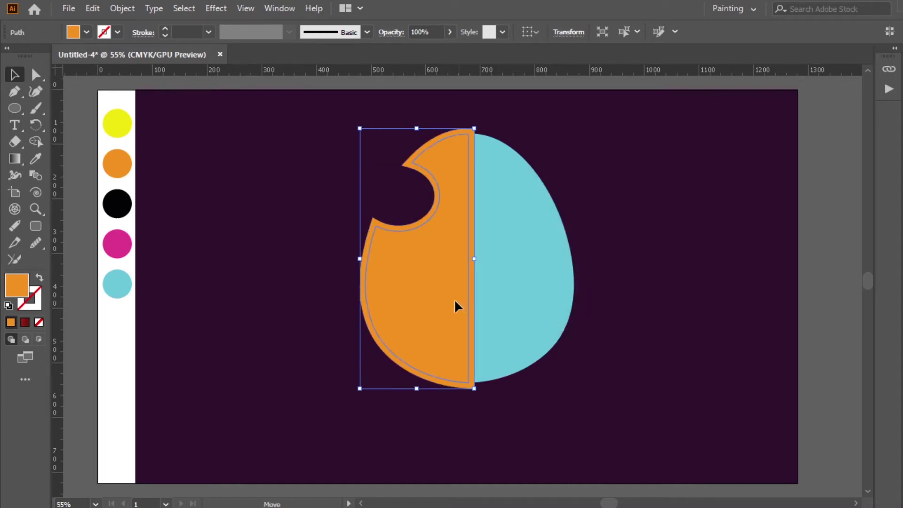
# Shift the larger orange offset shape slightly left and up
pyautogui.click(459, 302)
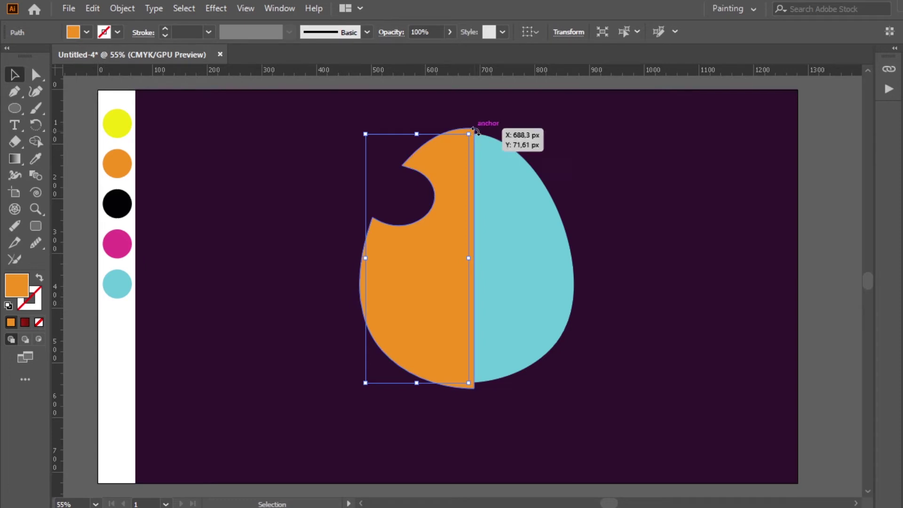
pyautogui.click(483, 123)
pyautogui.click(475, 132)
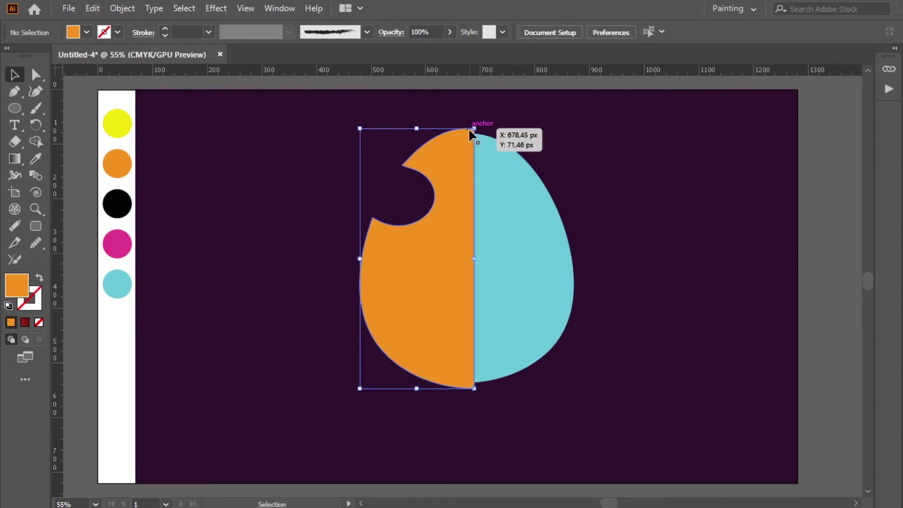
pyautogui.moveTo(475, 132); pyautogui.dragTo(463, 139)
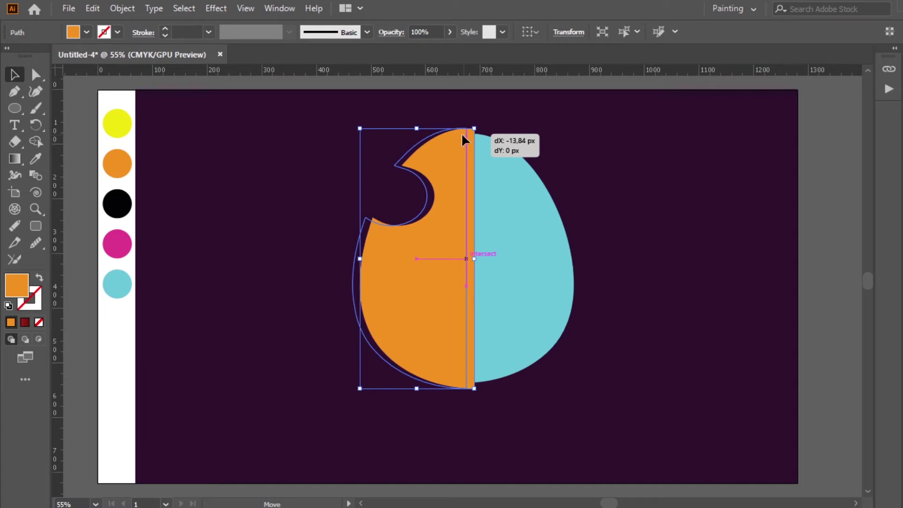
pyautogui.moveTo(462, 135); pyautogui.dragTo(463, 128)
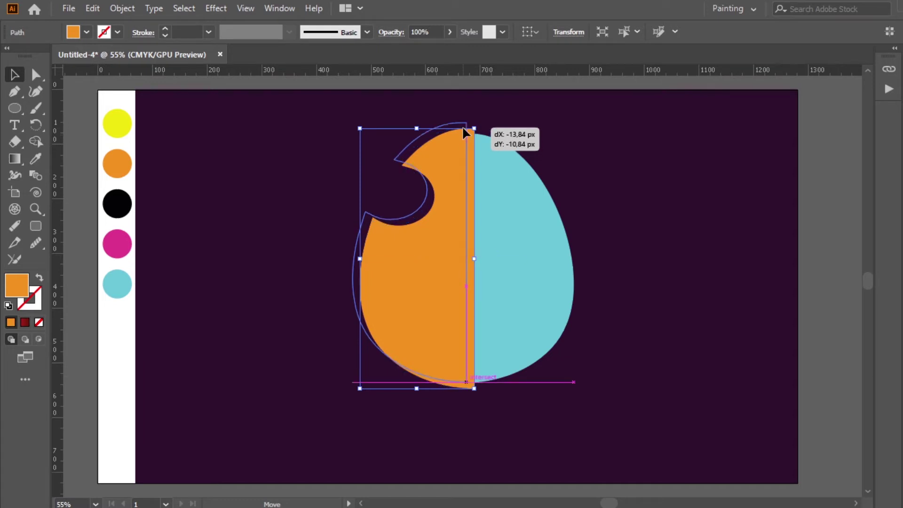
pyautogui.moveTo(464, 133); pyautogui.dragTo(464, 132)
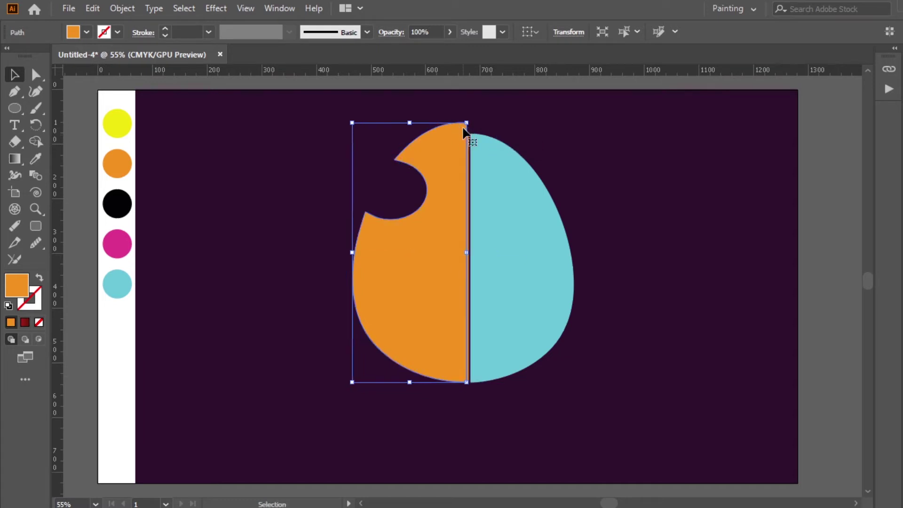
# Lower the cyan right half a few pixels below the orange half
pyautogui.click(500, 191)
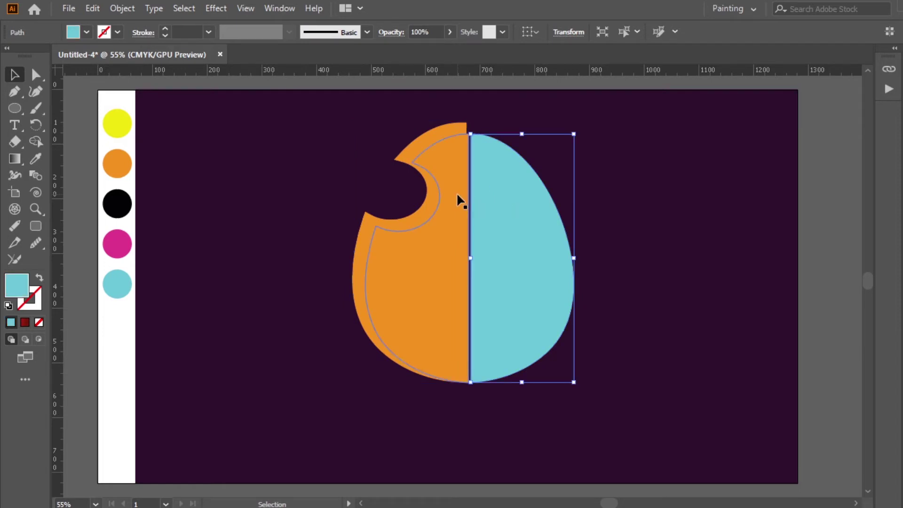
pyautogui.moveTo(457, 195); pyautogui.dragTo(453, 190)
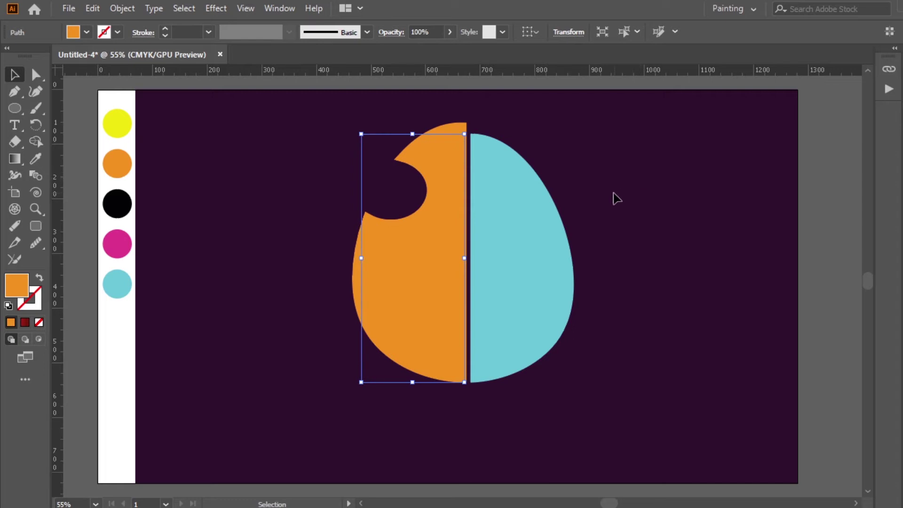
pyautogui.moveTo(501, 288); pyautogui.dragTo(503, 302)
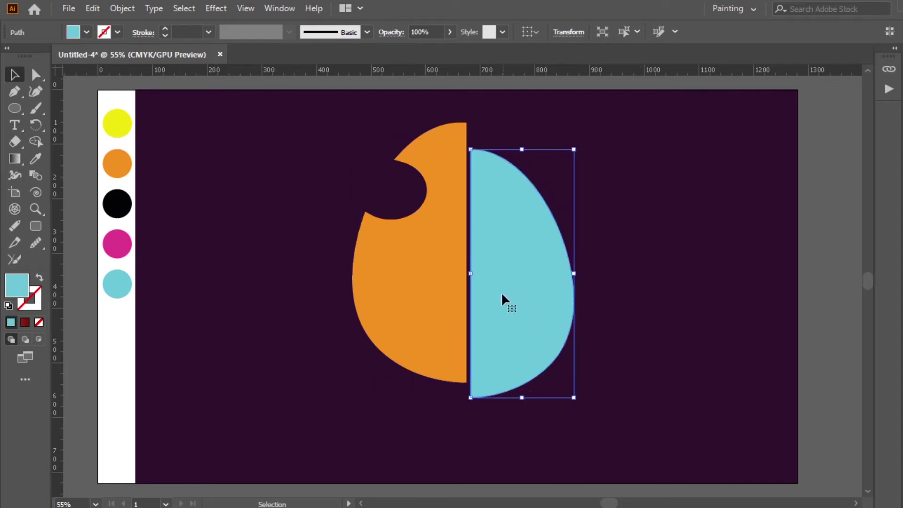
pyautogui.click(603, 278)
pyautogui.click(434, 286)
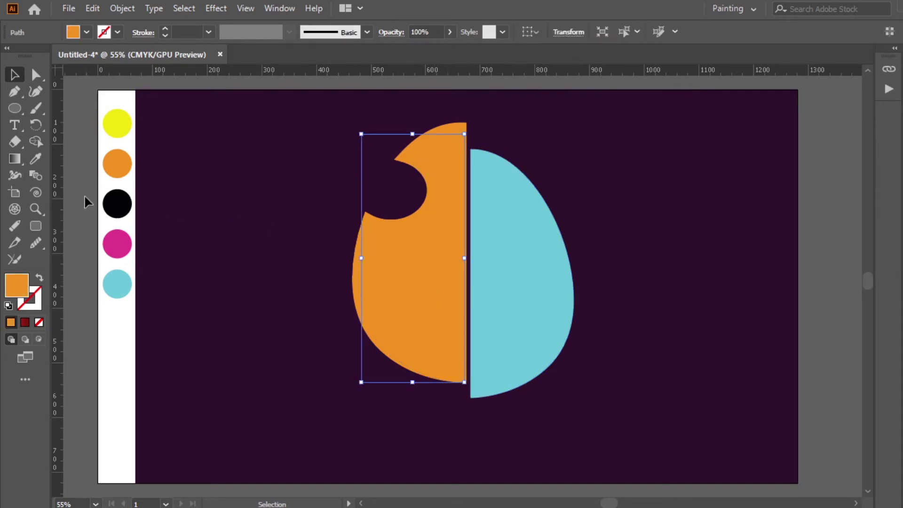
# Fill the inner shape with the yellow sample and centre it inside the orange rim
pyautogui.click(38, 159)
pyautogui.click(117, 126)
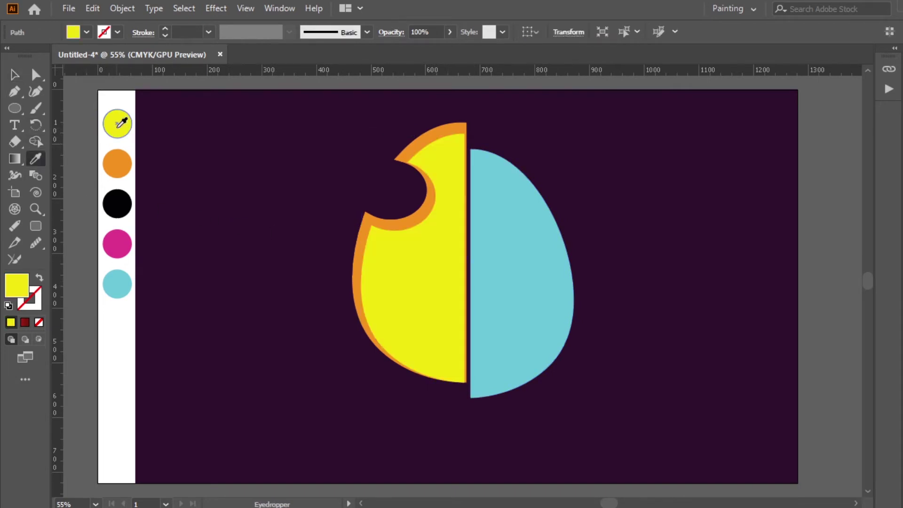
pyautogui.click(17, 75)
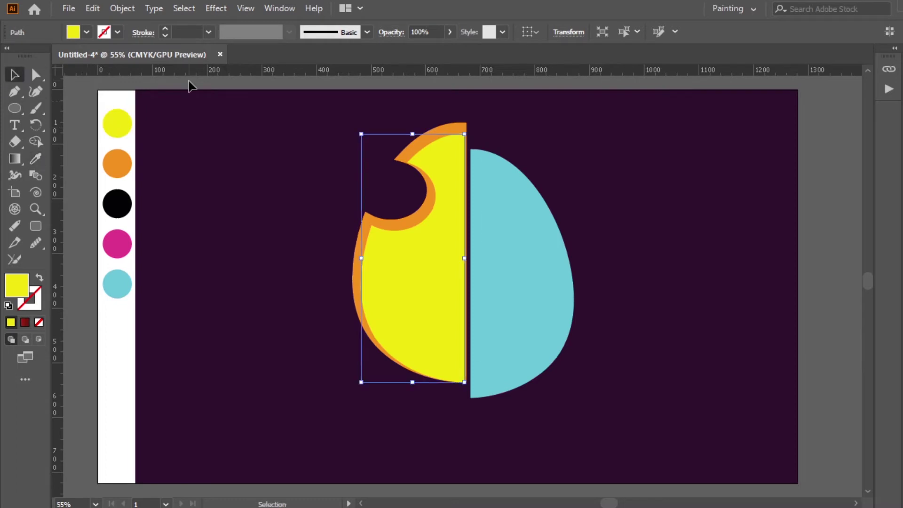
pyautogui.click(375, 174)
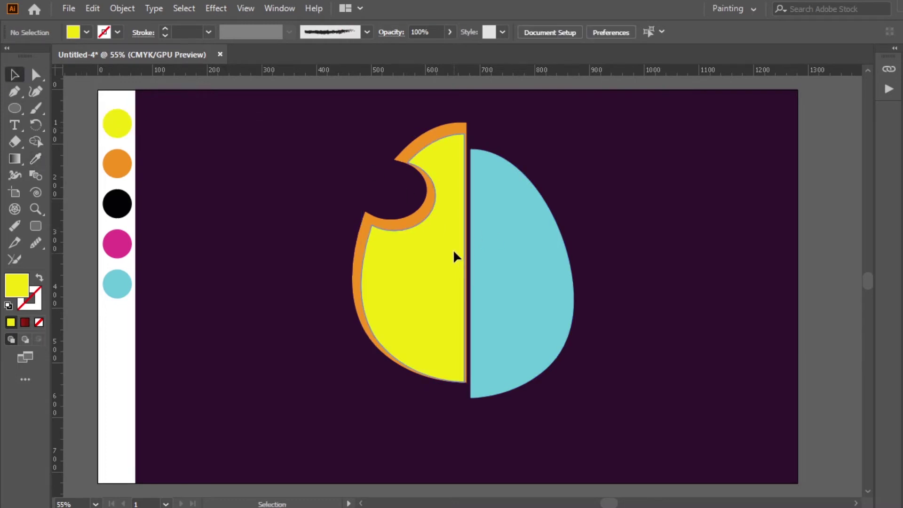
pyautogui.moveTo(454, 256); pyautogui.dragTo(450, 249)
pyautogui.click(644, 213)
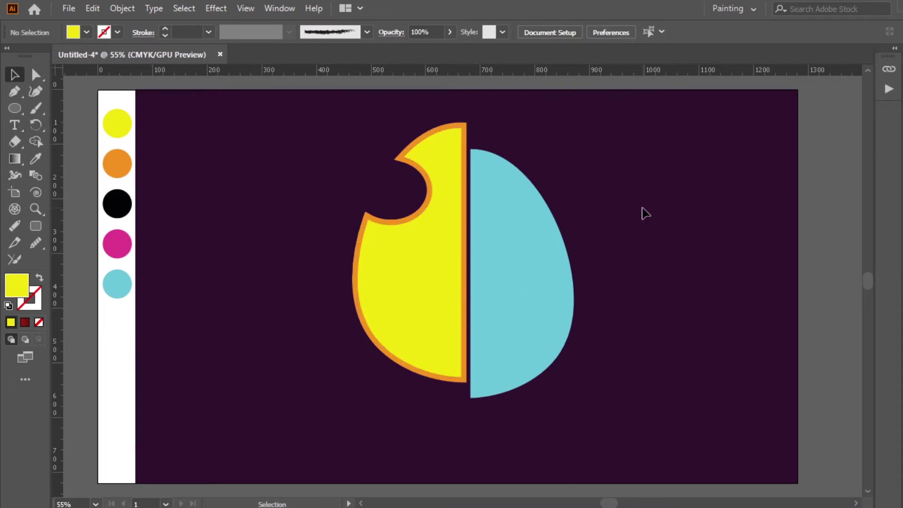
pyautogui.click(529, 288)
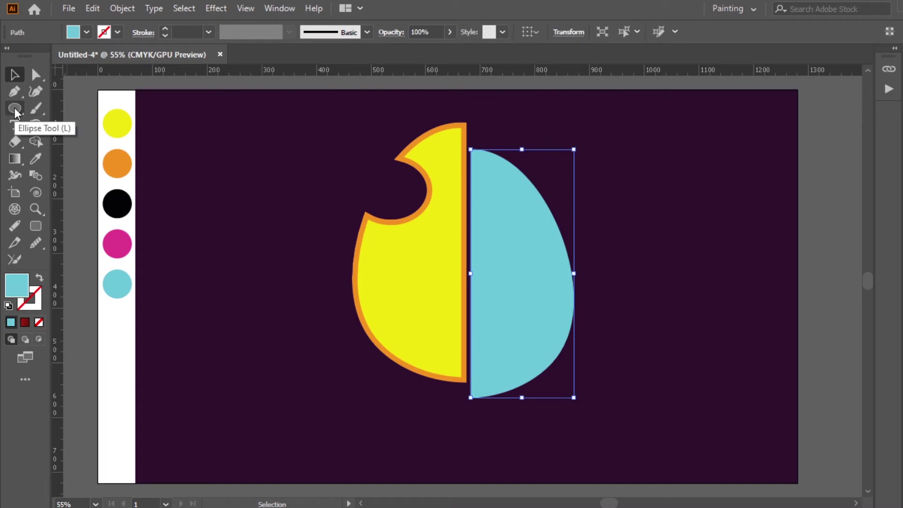
# Draw a narrow cyan drip rectangle overlapping the bottom of the cyan half
pyautogui.moveTo(14, 110); pyautogui.dragTo(44, 109)
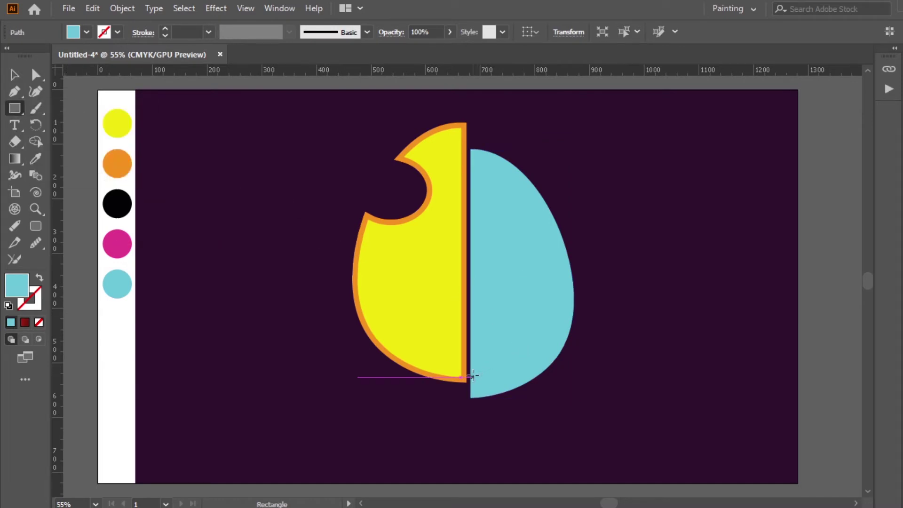
pyautogui.moveTo(470, 376); pyautogui.dragTo(488, 420)
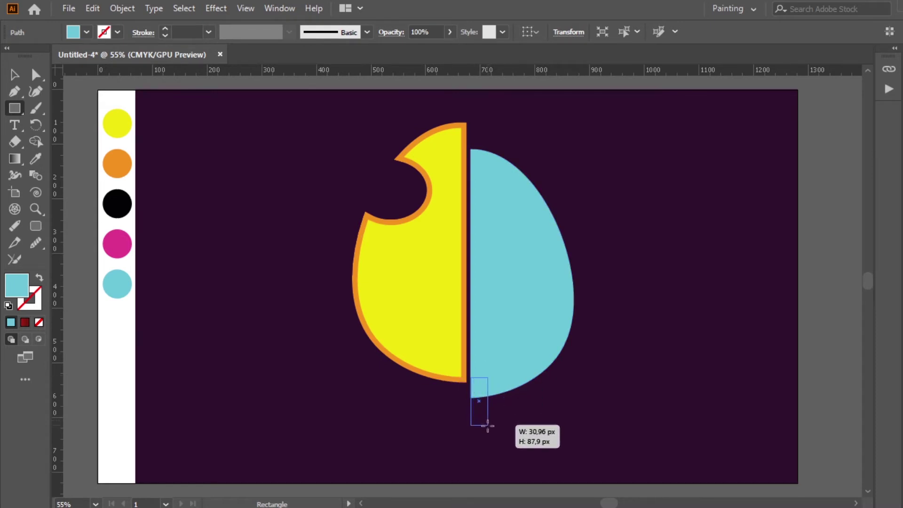
pyautogui.moveTo(488, 420); pyautogui.dragTo(488, 424)
pyautogui.click(15, 74)
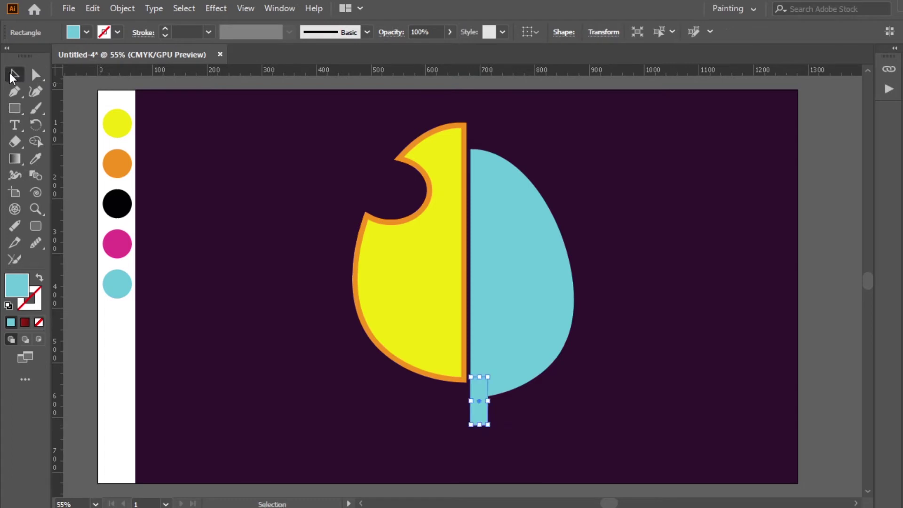
pyautogui.moveTo(480, 405); pyautogui.dragTo(479, 402)
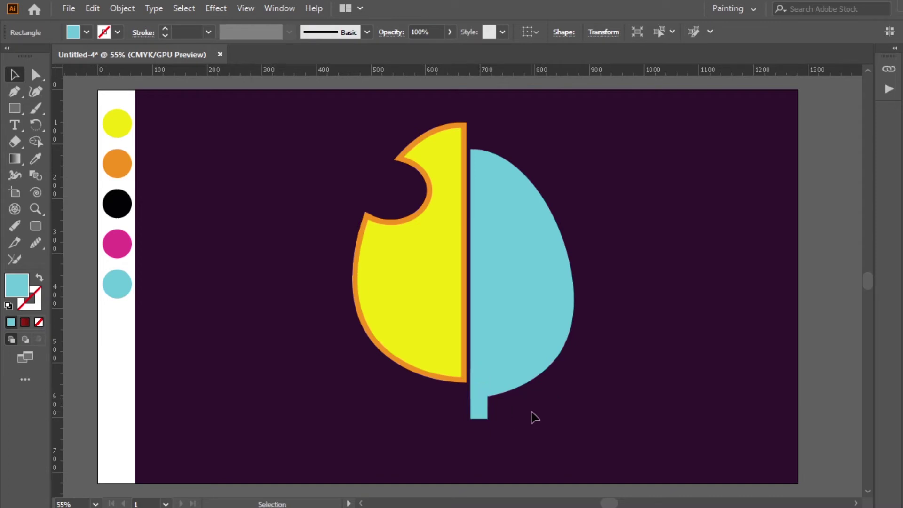
pyautogui.click(535, 417)
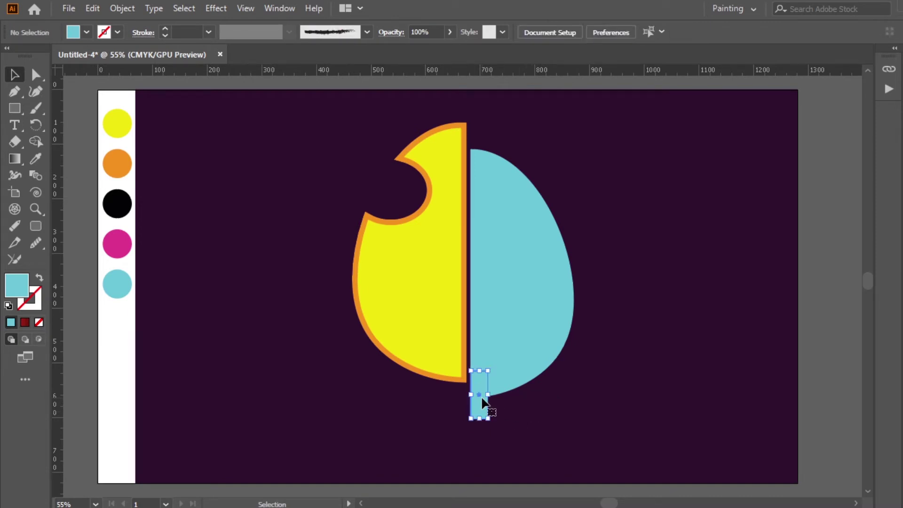
# Add a second drip to the right and lengthen both, leaving the left one longer
pyautogui.moveTo(482, 398); pyautogui.dragTo(500, 389)
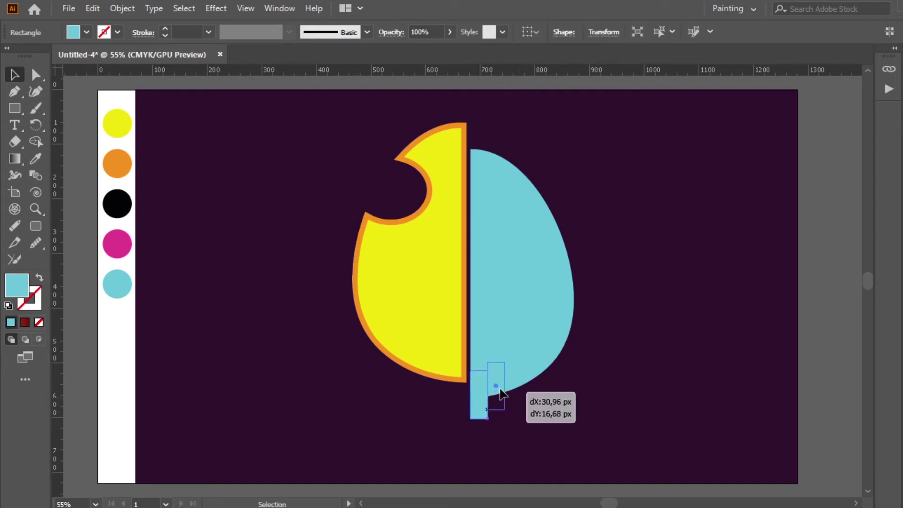
pyautogui.moveTo(500, 392); pyautogui.dragTo(499, 391)
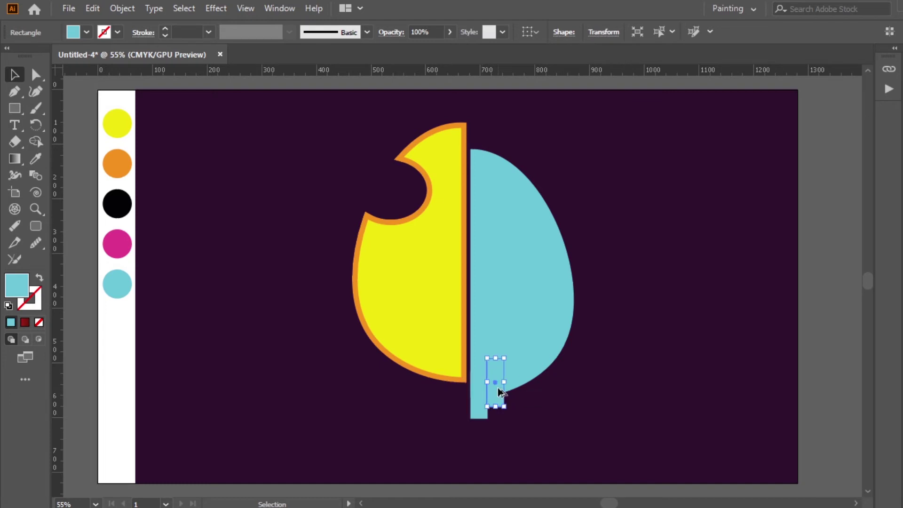
pyautogui.click(562, 411)
pyautogui.click(479, 416)
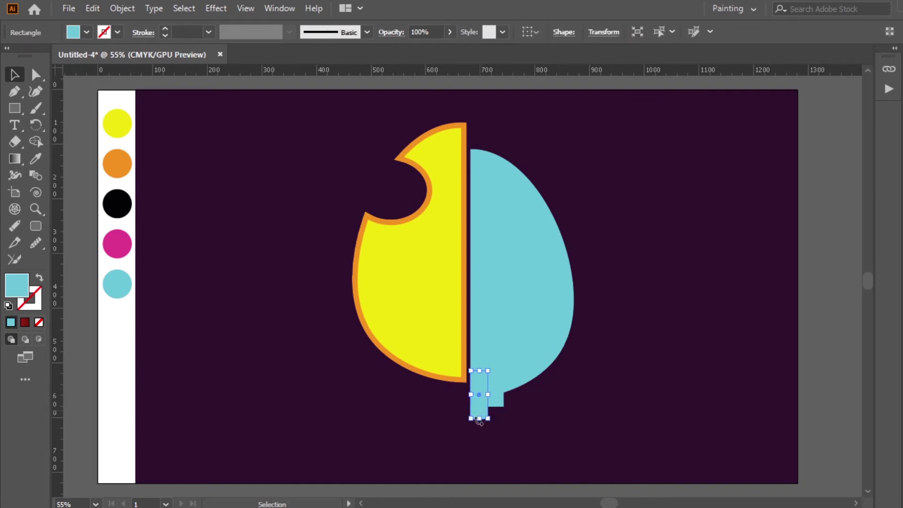
pyautogui.moveTo(482, 420); pyautogui.dragTo(482, 431)
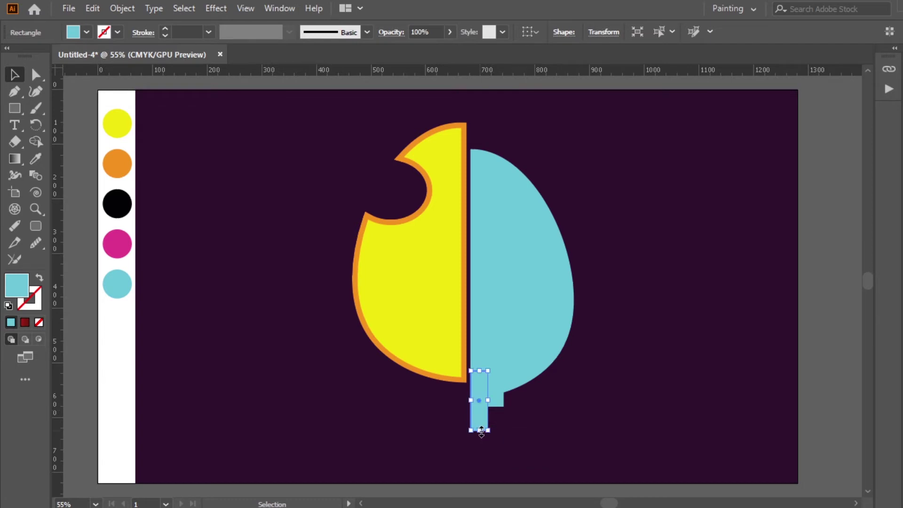
pyautogui.click(526, 436)
pyautogui.moveTo(497, 397); pyautogui.dragTo(504, 397)
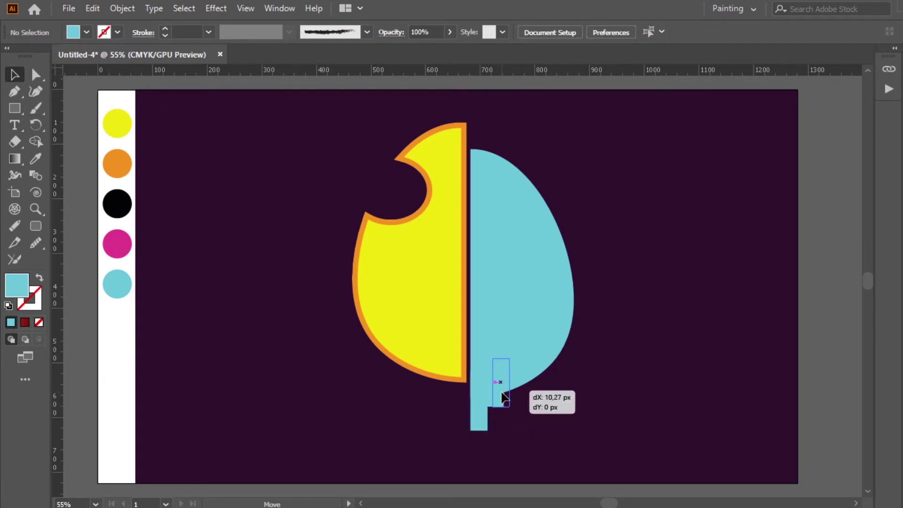
pyautogui.click(549, 417)
pyautogui.click(502, 400)
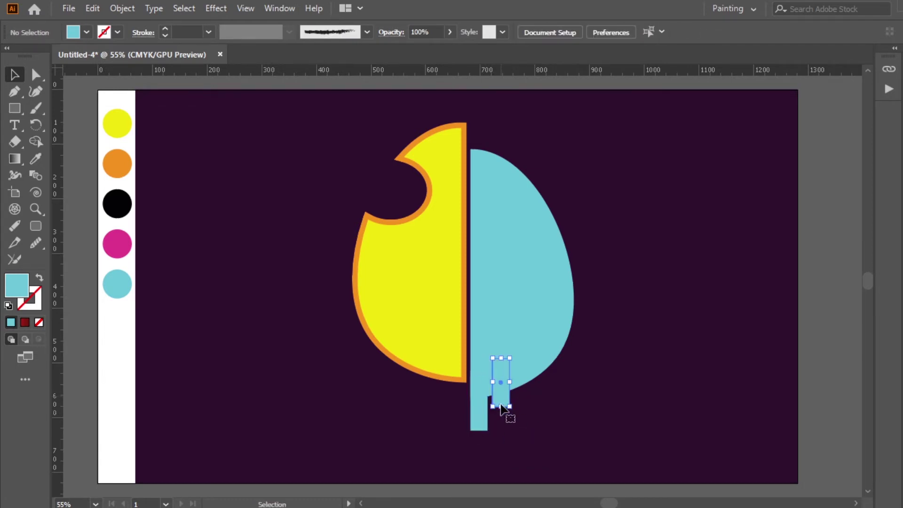
pyautogui.moveTo(501, 407); pyautogui.dragTo(502, 413)
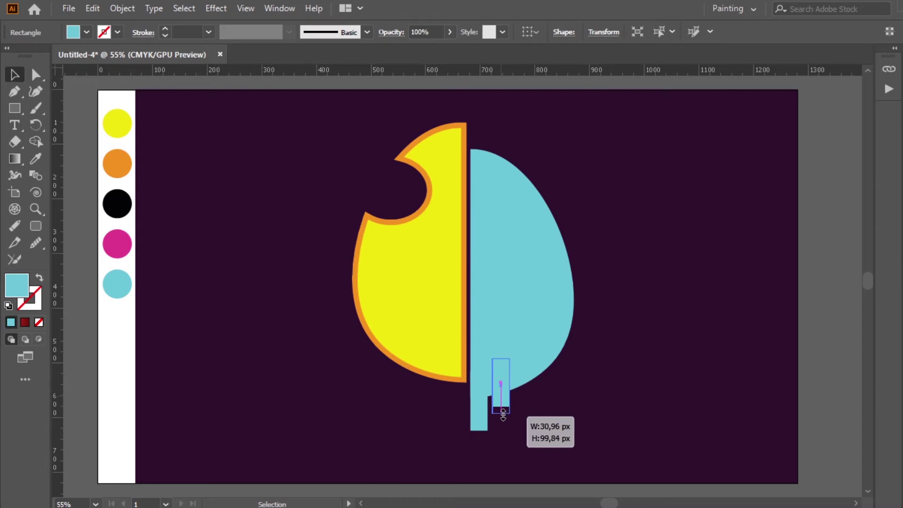
pyautogui.click(281, 352)
pyautogui.moveTo(10, 110); pyautogui.dragTo(48, 118)
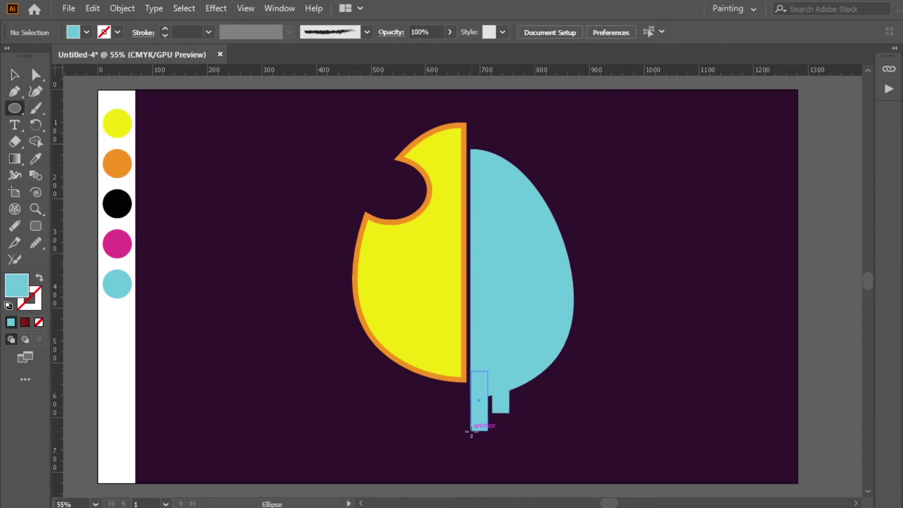
# Draw a small cyan circle at the left drip's end and copy it to the second drip
pyautogui.moveTo(473, 431)
pyautogui.mouseDown()
pyautogui.moveTo(491, 449)
pyautogui.moveTo(472, 425)
pyautogui.mouseUp()
pyautogui.click(16, 74)
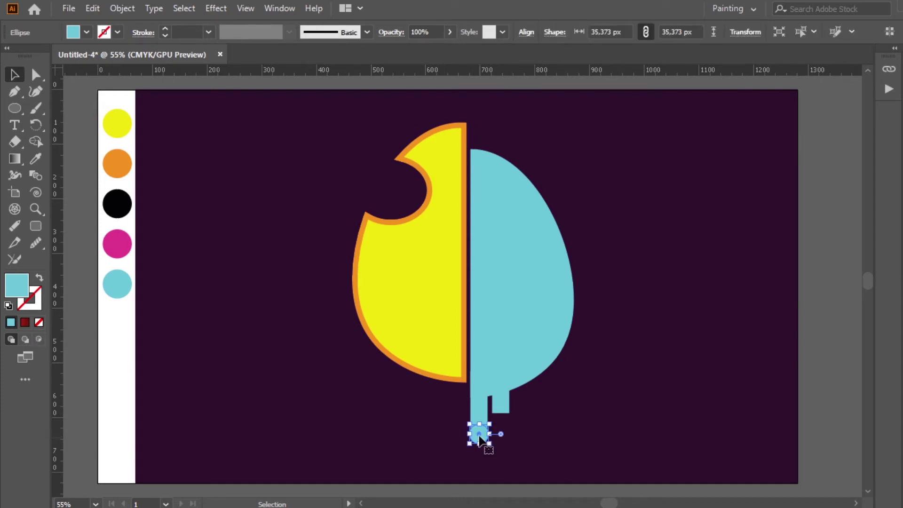
pyautogui.moveTo(479, 431)
pyautogui.mouseDown()
pyautogui.moveTo(503, 421)
pyautogui.moveTo(500, 414)
pyautogui.mouseUp()
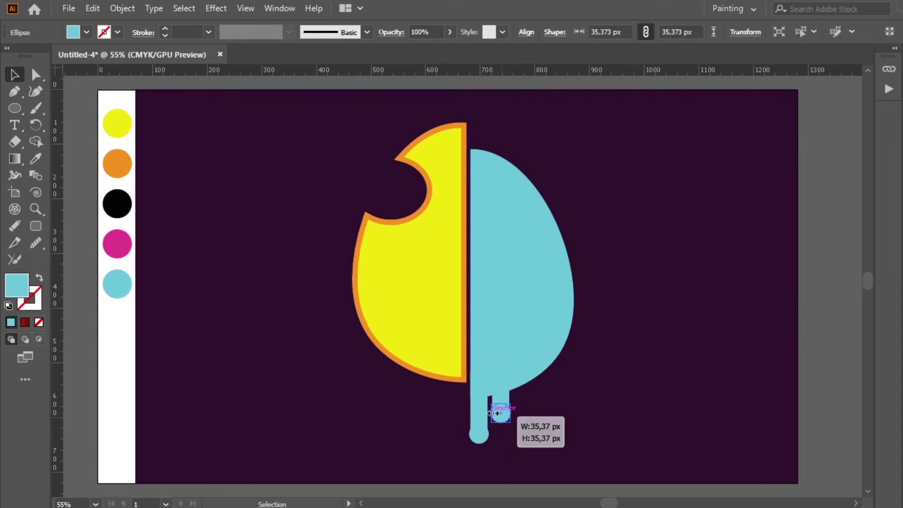
pyautogui.click(551, 432)
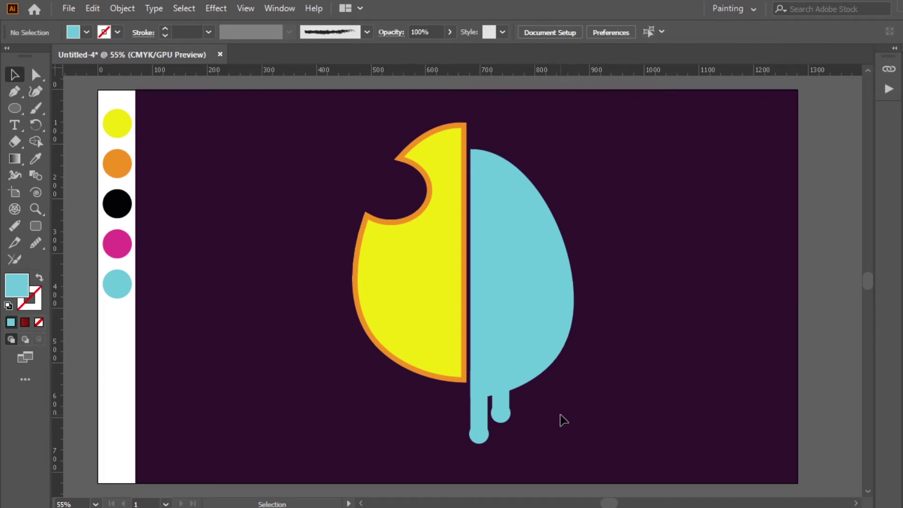
pyautogui.click(483, 444)
# With the Ellipse tool active, sample black from the black swatch circle
pyautogui.click(13, 109)
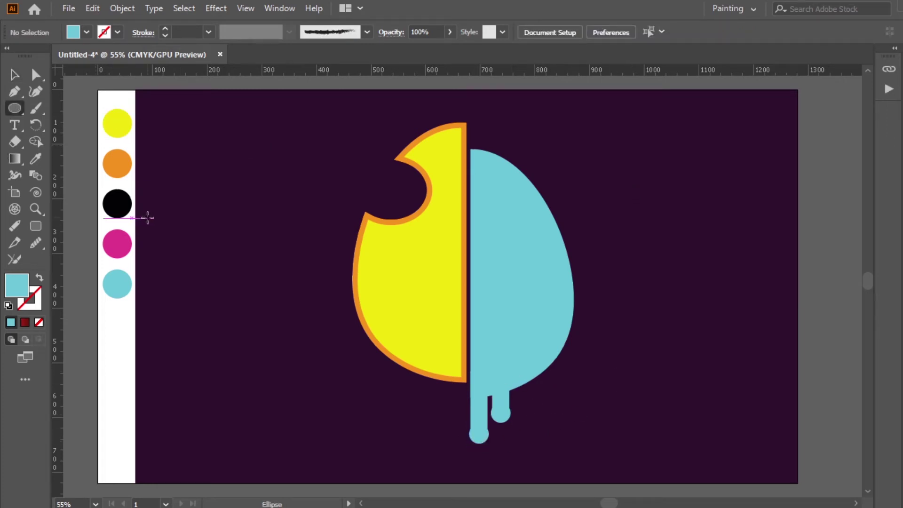
pyautogui.press('i')
pyautogui.click(118, 203)
# Draw a black eye on the yellow half and duplicate it onto the cyan half
pyautogui.press('l')
pyautogui.moveTo(409, 234); pyautogui.dragTo(450, 273)
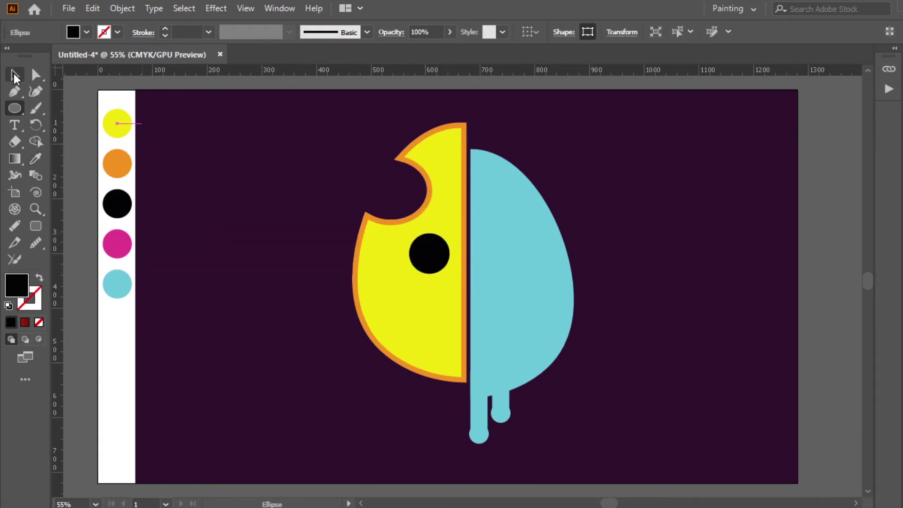
pyautogui.click(14, 75)
pyautogui.moveTo(430, 255); pyautogui.dragTo(503, 253)
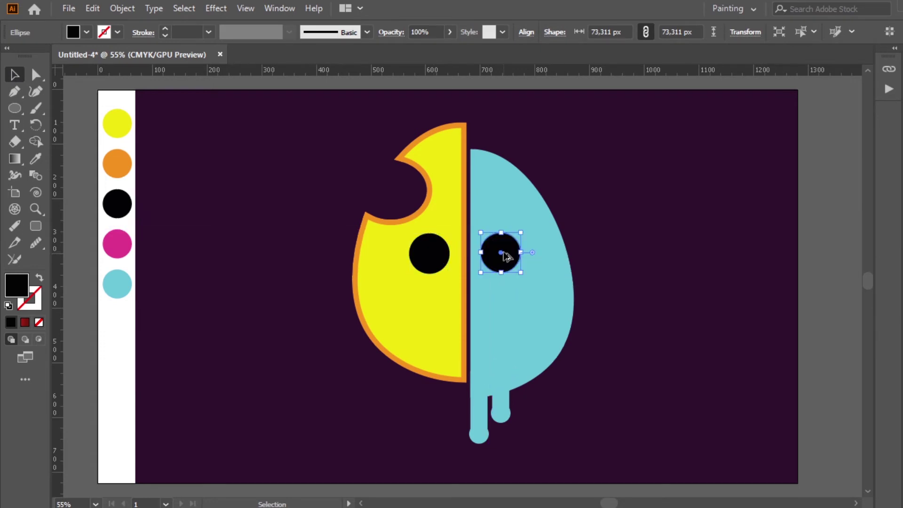
pyautogui.click(615, 216)
# Add small white highlights to both eyes, aligned at the same height
pyautogui.click(12, 107)
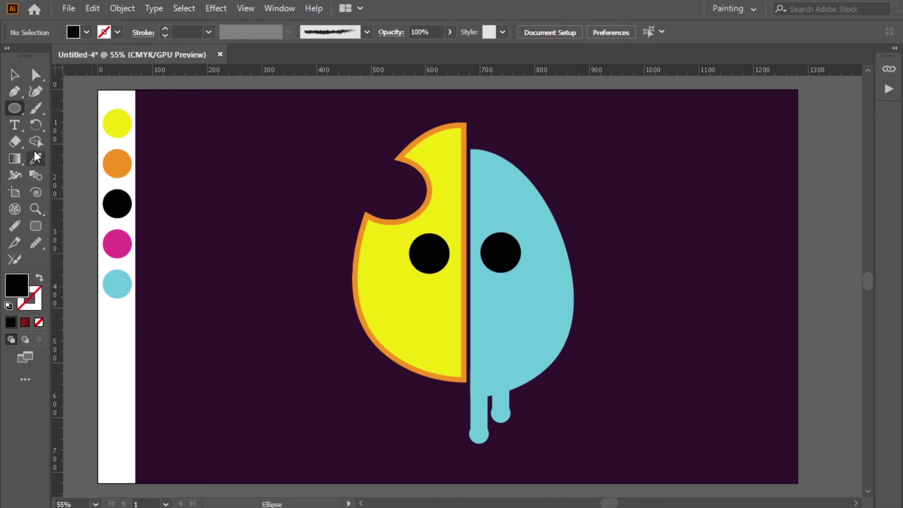
pyautogui.click(124, 97)
pyautogui.click(14, 108)
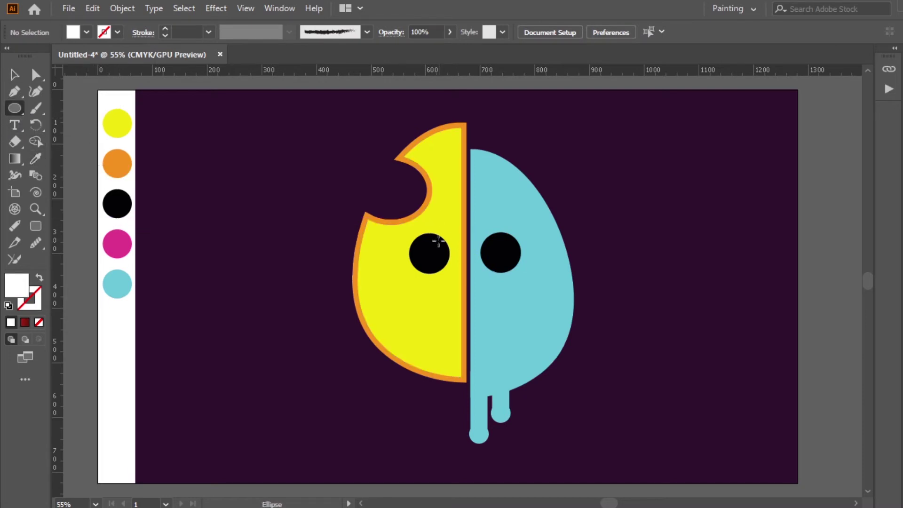
pyautogui.moveTo(434, 249)
pyautogui.mouseDown()
pyautogui.moveTo(447, 262)
pyautogui.moveTo(511, 248)
pyautogui.mouseUp()
pyautogui.click(14, 74)
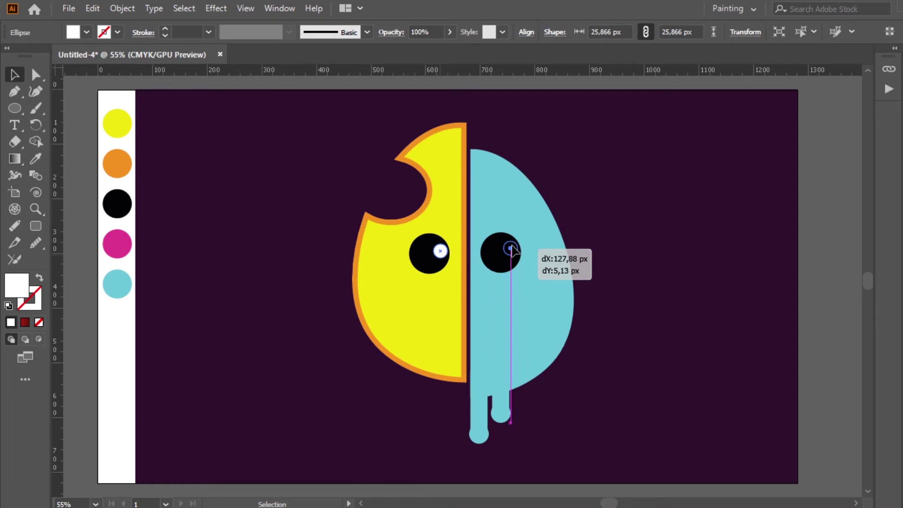
pyautogui.moveTo(511, 248); pyautogui.dragTo(511, 252)
pyautogui.hotkey('ctrl', 'shift', 'a')
pyautogui.click(592, 256)
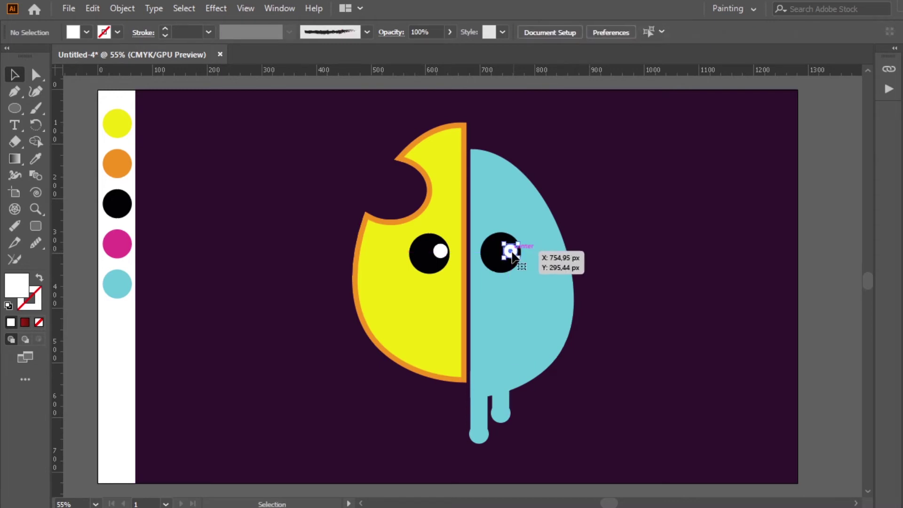
pyautogui.moveTo(441, 254); pyautogui.dragTo(441, 255)
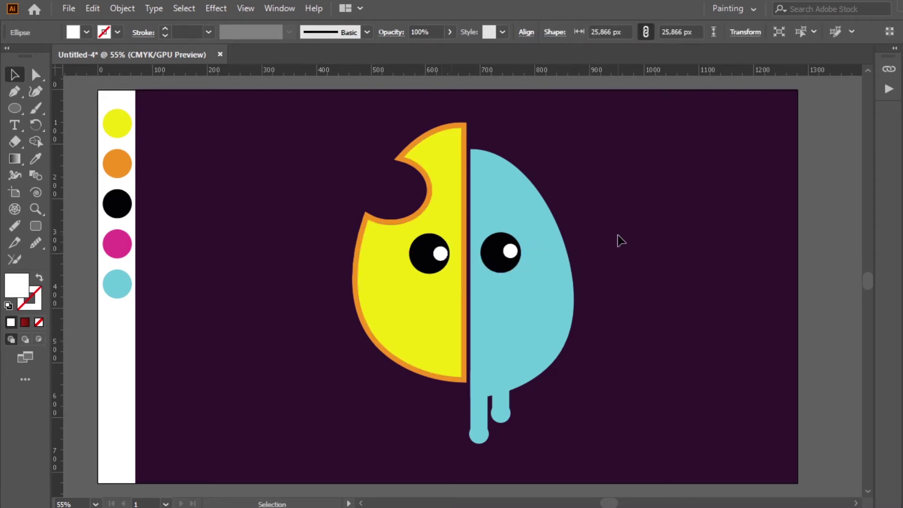
pyautogui.click(618, 236)
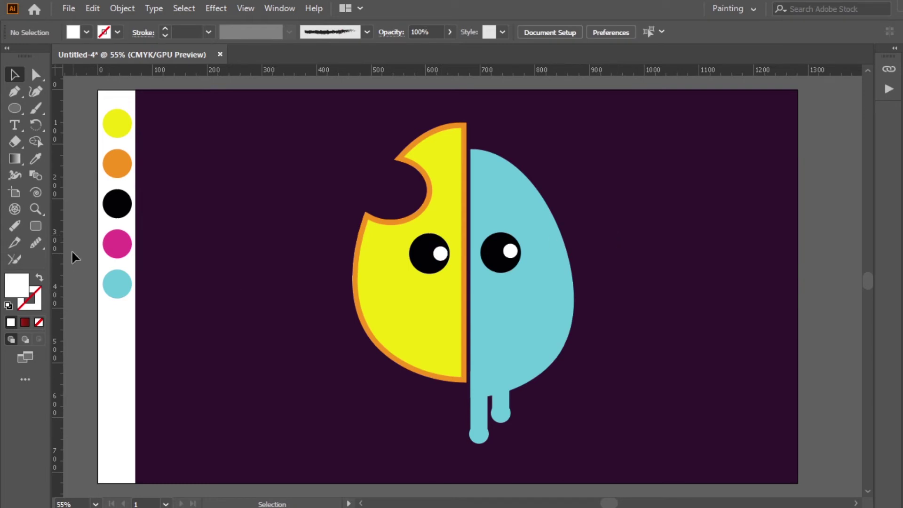
# Draw a black ellipse over the face centre and move it aside
pyautogui.moveTo(440, 302); pyautogui.dragTo(504, 353)
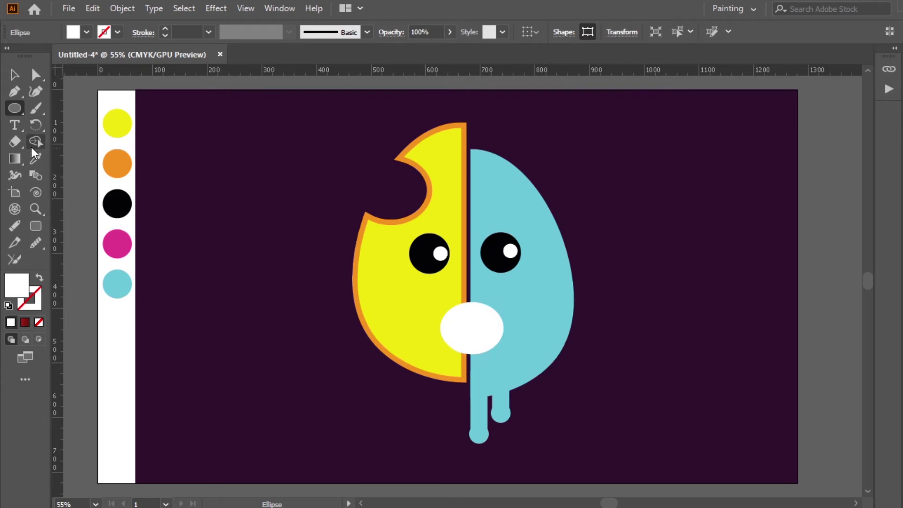
pyautogui.click(36, 159)
pyautogui.click(117, 204)
pyautogui.click(14, 75)
pyautogui.moveTo(478, 342)
pyautogui.mouseDown()
pyautogui.moveTo(262, 315)
pyautogui.moveTo(250, 335)
pyautogui.mouseUp()
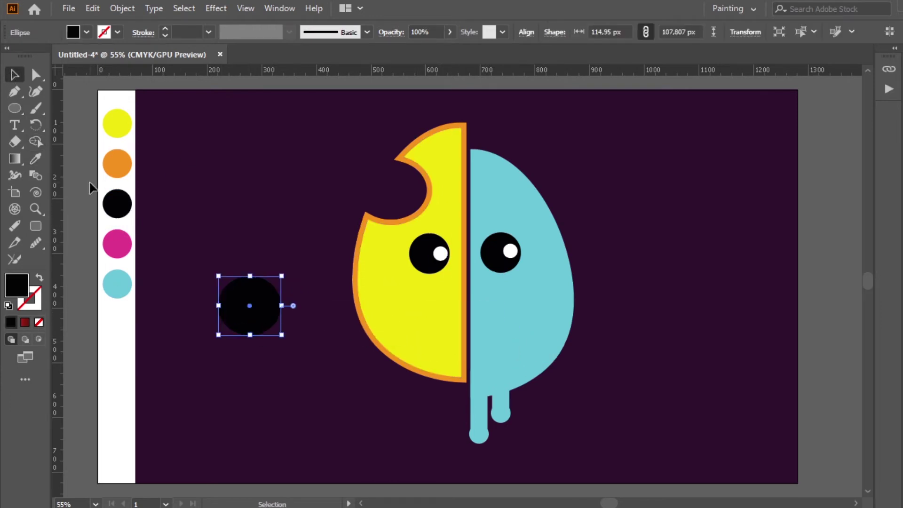
# Delete the ellipse's top anchor to turn it into a half-circle
pyautogui.press('p')
pyautogui.hotkey('ctrl', 'shift', 'a')
pyautogui.click(13, 75)
pyautogui.click(272, 303)
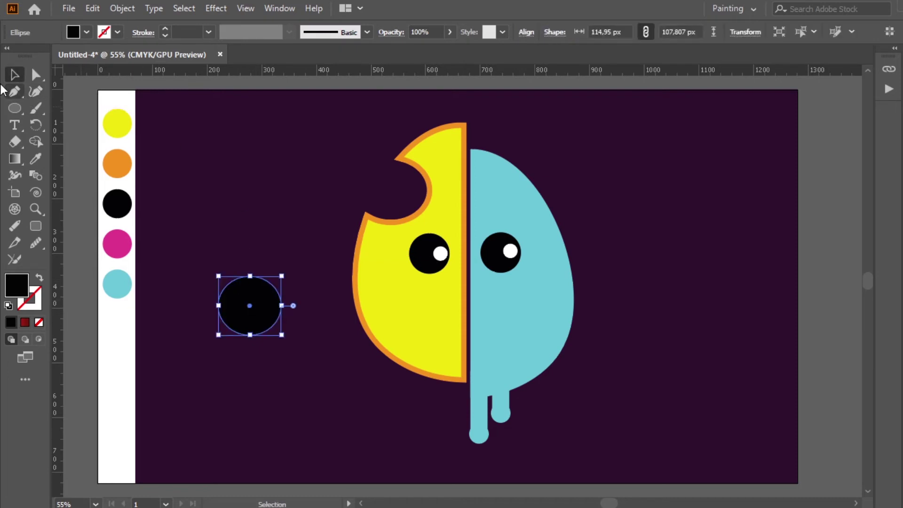
pyautogui.click(15, 91)
pyautogui.hotkey('ctrl', 'shift', 'a')
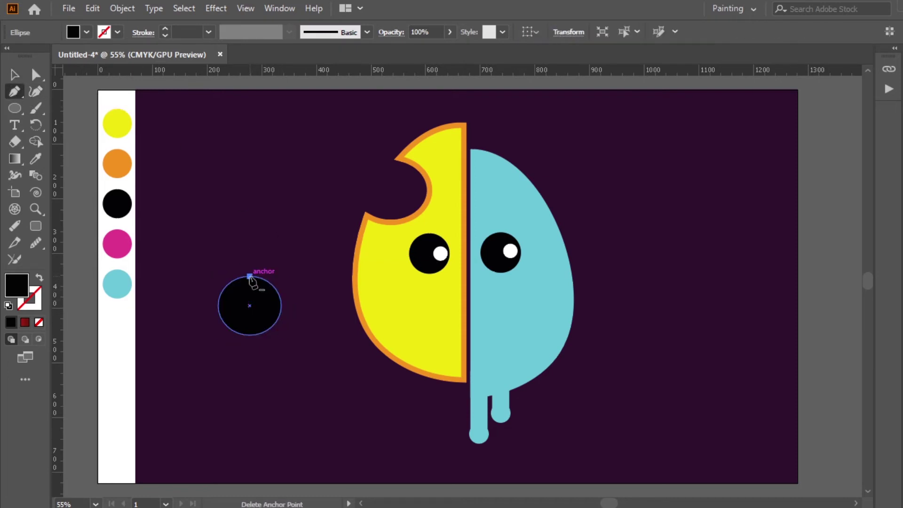
pyautogui.click(250, 277)
# Place the half-circle under the eyes as a flat-topped mouth, then draw a small circle nearby
pyautogui.click(14, 76)
pyautogui.moveTo(244, 319); pyautogui.dragTo(461, 324)
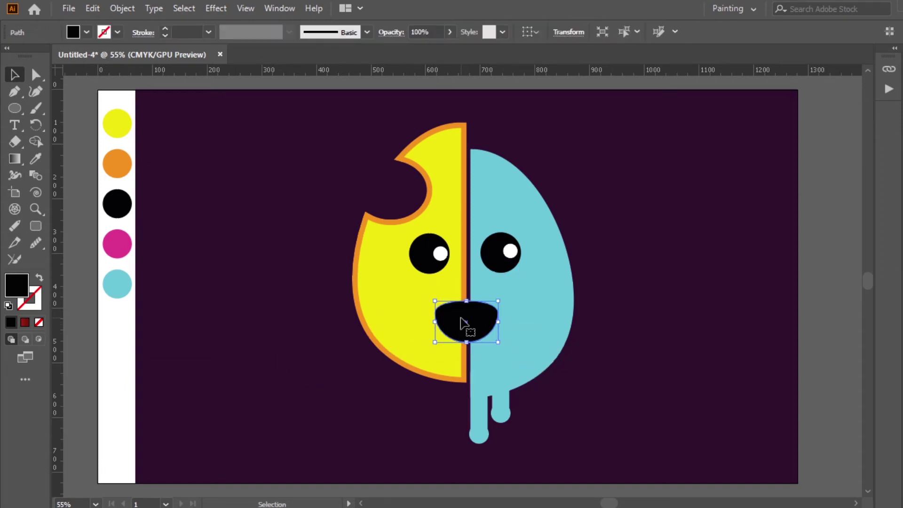
pyautogui.click(36, 91)
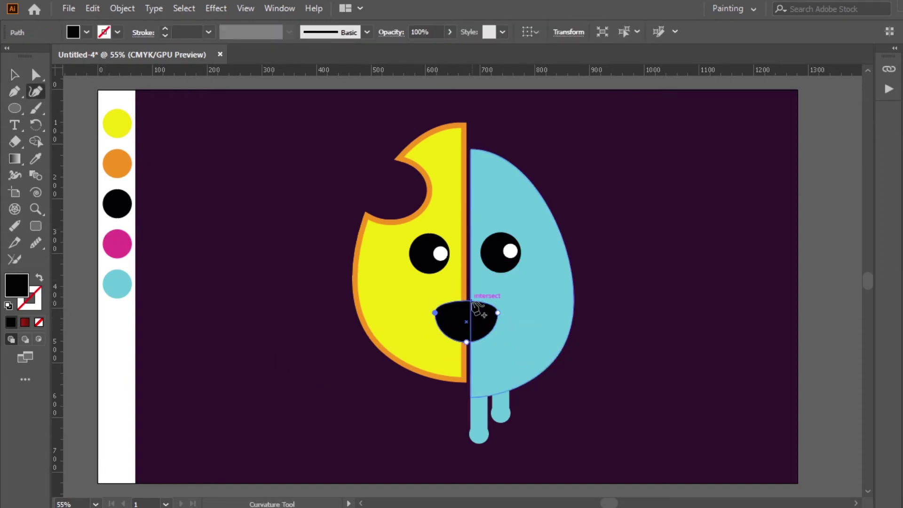
pyautogui.moveTo(467, 302); pyautogui.dragTo(466, 311)
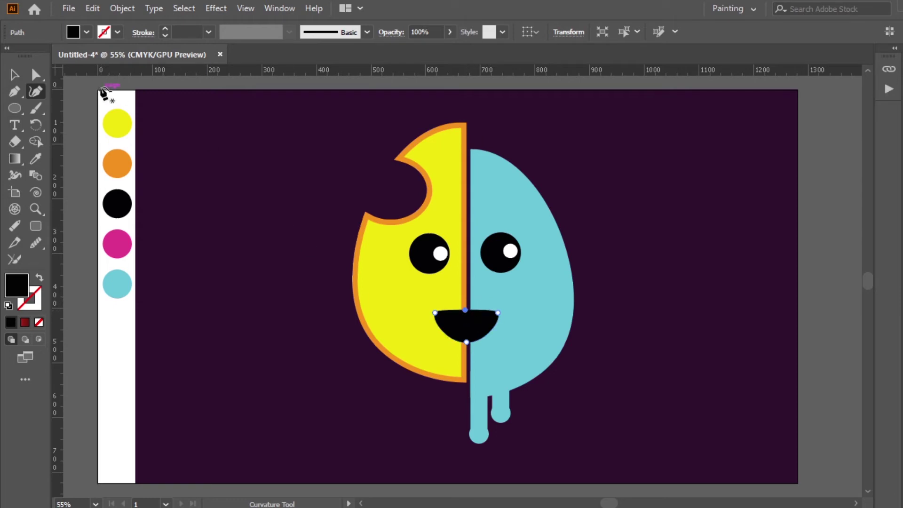
pyautogui.click(13, 75)
pyautogui.click(232, 172)
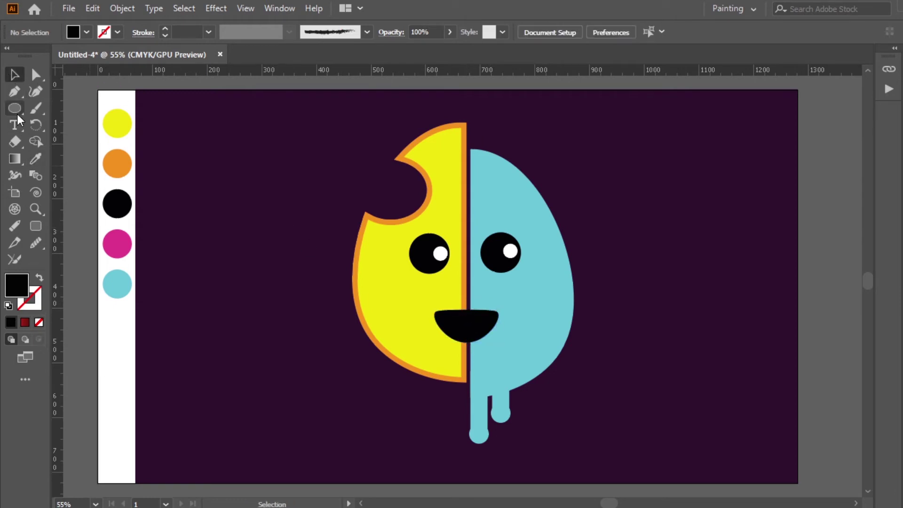
pyautogui.moveTo(219, 260); pyautogui.dragTo(247, 288)
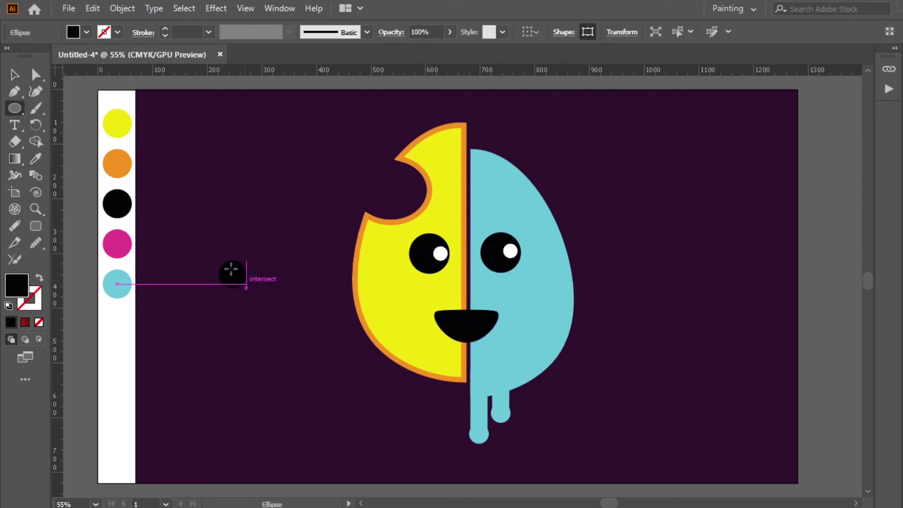
# Make the small circle a magenta half-circle, rotate it upside down, and set it beside the face
pyautogui.click(36, 159)
pyautogui.click(114, 242)
pyautogui.click(13, 75)
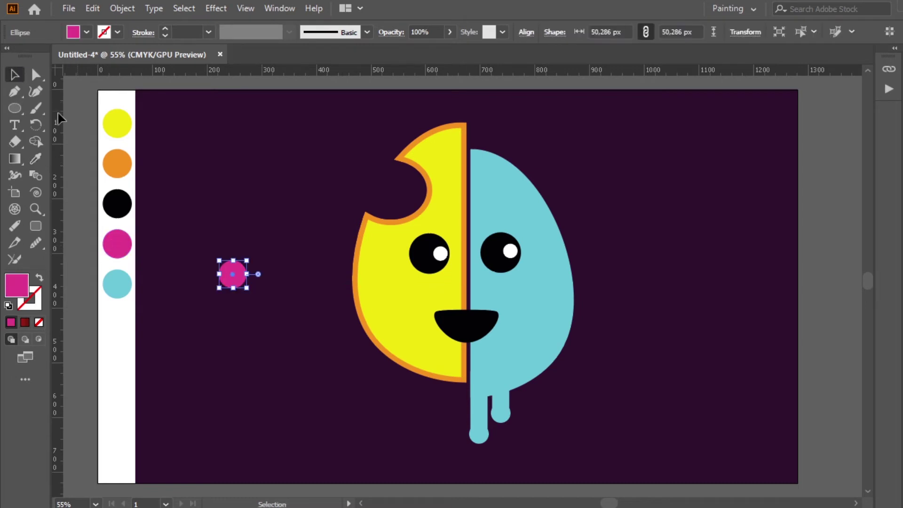
pyautogui.click(14, 92)
pyautogui.click(233, 261)
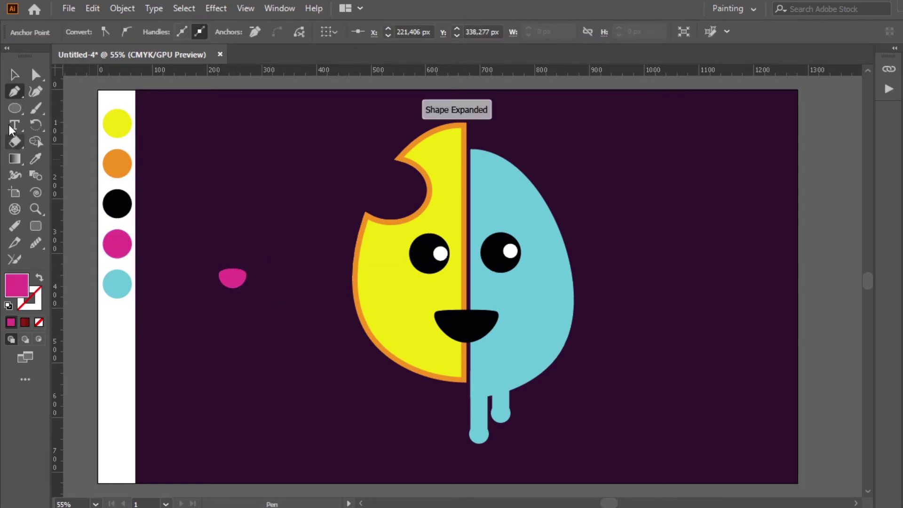
pyautogui.press('v')
pyautogui.moveTo(250, 264)
pyautogui.mouseDown()
pyautogui.moveTo(218, 303)
pyautogui.moveTo(206, 296)
pyautogui.moveTo(471, 331)
pyautogui.mouseUp()
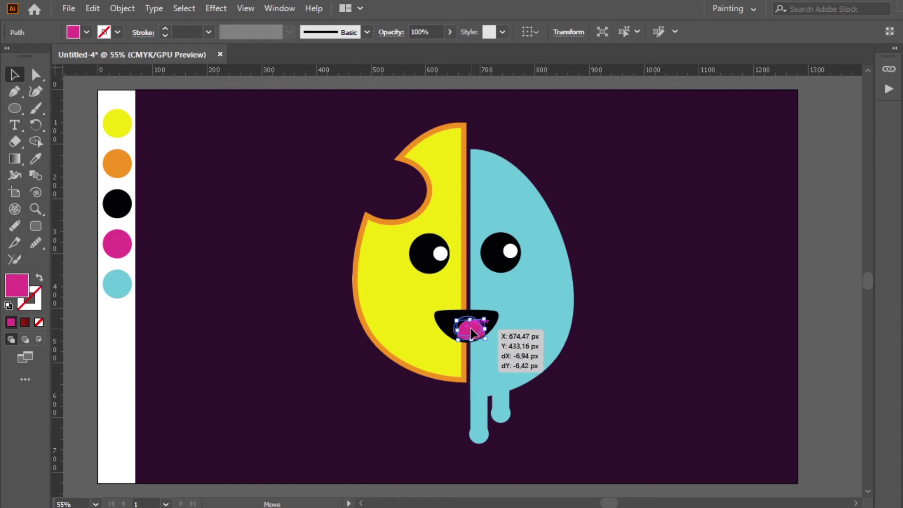
pyautogui.hotkey('ctrl', 'shift', 'a')
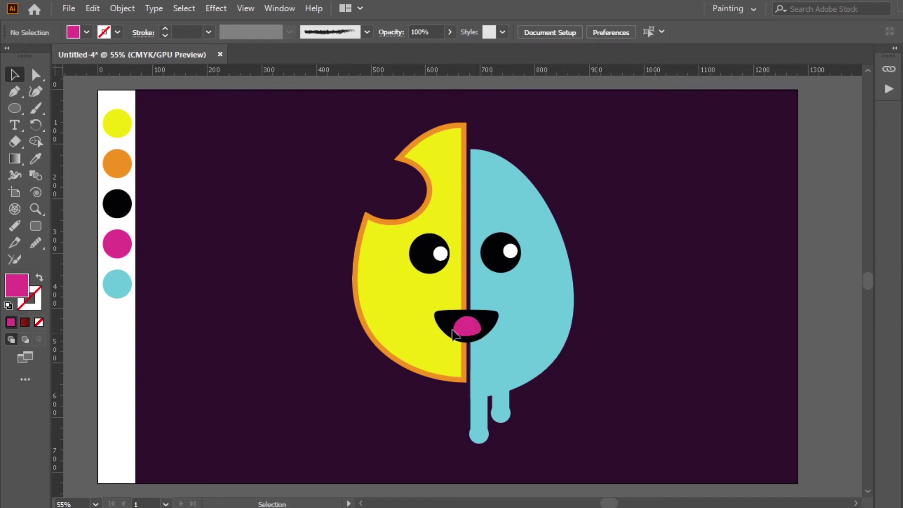
pyautogui.moveTo(470, 329); pyautogui.dragTo(275, 319)
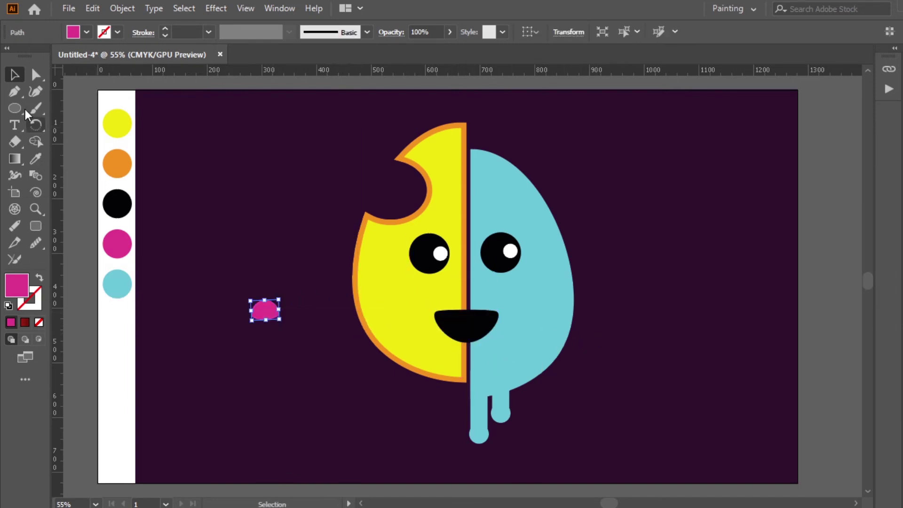
# Draw a small triangle with the Pen tool and place it on the tongue's top
pyautogui.click(225, 226)
pyautogui.click(240, 256)
pyautogui.click(240, 230)
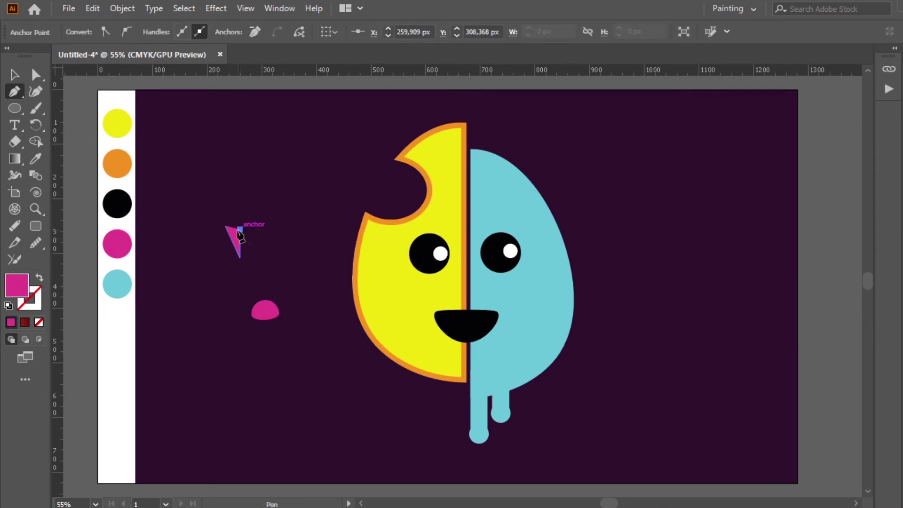
pyautogui.click(225, 226)
pyautogui.press('v')
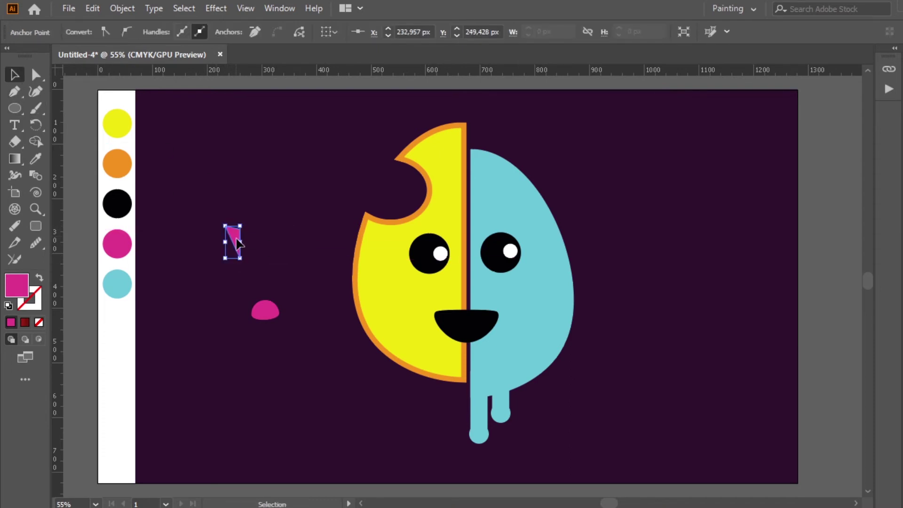
pyautogui.moveTo(237, 242); pyautogui.dragTo(264, 283)
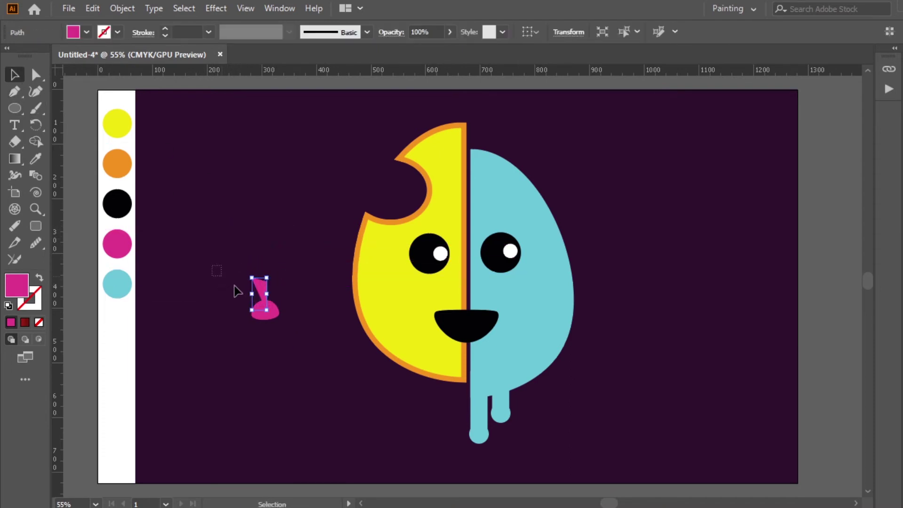
# Cut the triangle out of the tongue with Pathfinder Minus Front
pyautogui.keyDown('shift'); pyautogui.click(266, 311); pyautogui.keyUp('shift')
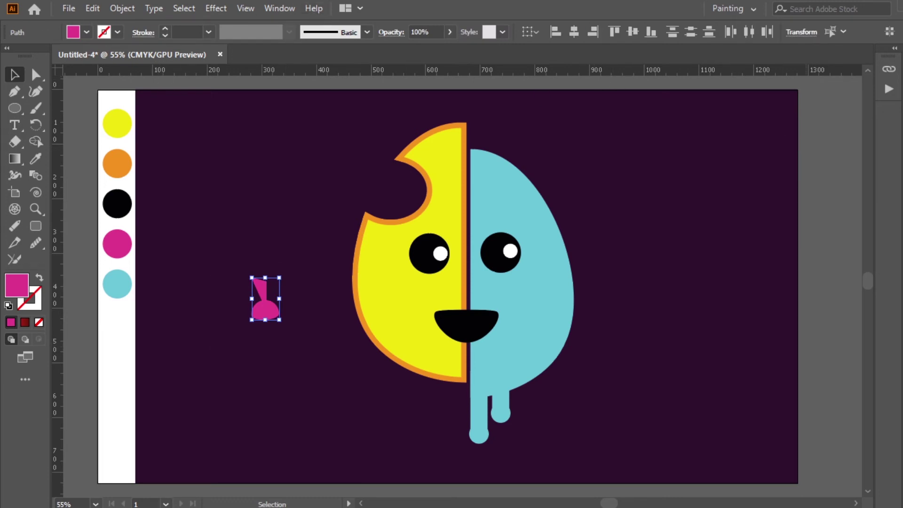
pyautogui.hotkey('shift', 'ctrl', 'F9')
pyautogui.click(779, 265)
pyautogui.click(878, 228)
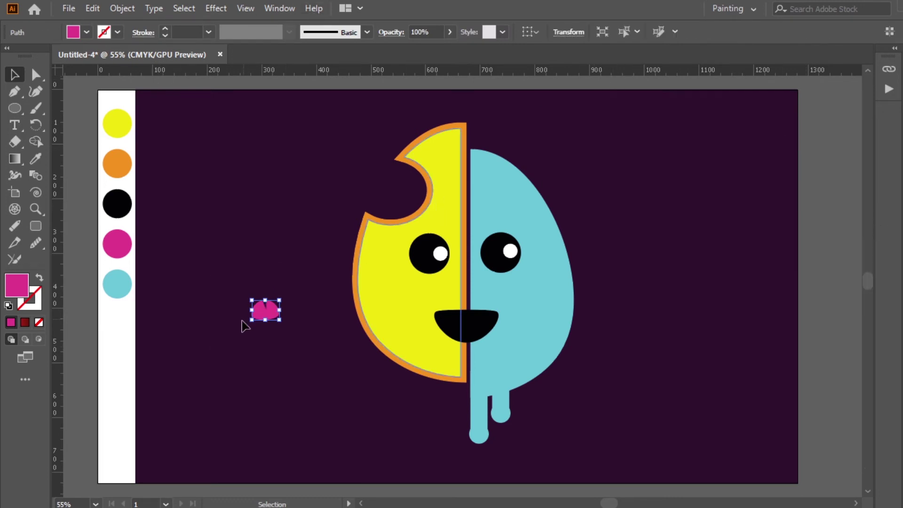
# Adjust the tongue's notch and settle the tongue inside the black mouth
pyautogui.click(32, 75)
pyautogui.moveTo(266, 318)
pyautogui.mouseDown()
pyautogui.moveTo(494, 346)
pyautogui.moveTo(474, 329)
pyautogui.mouseUp()
pyautogui.click(18, 76)
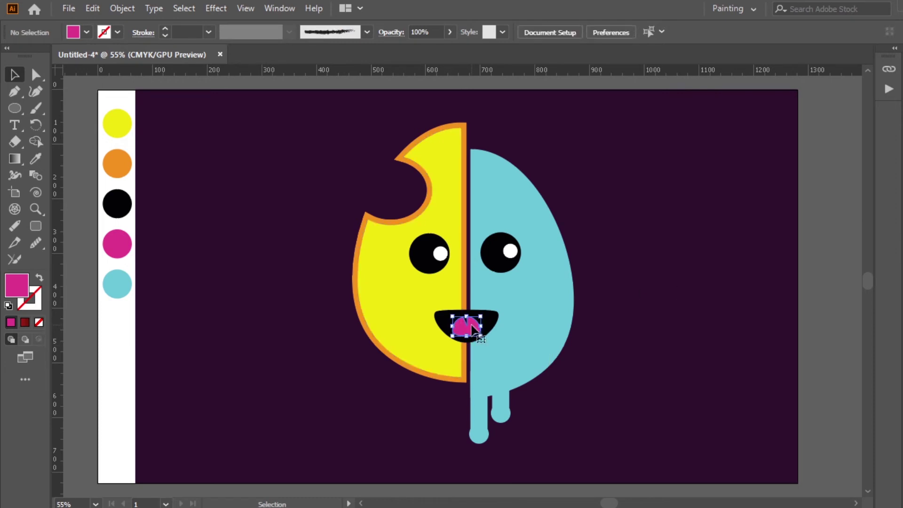
pyautogui.click(465, 324)
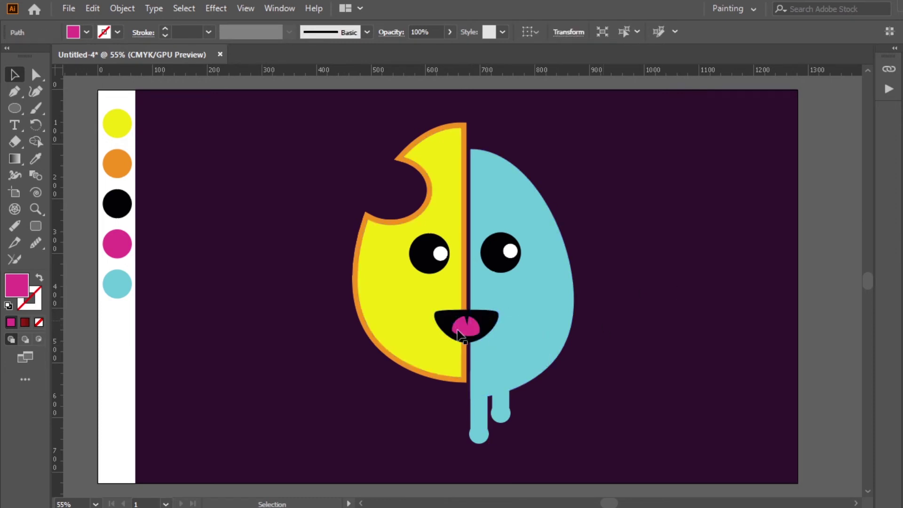
pyautogui.click(714, 314)
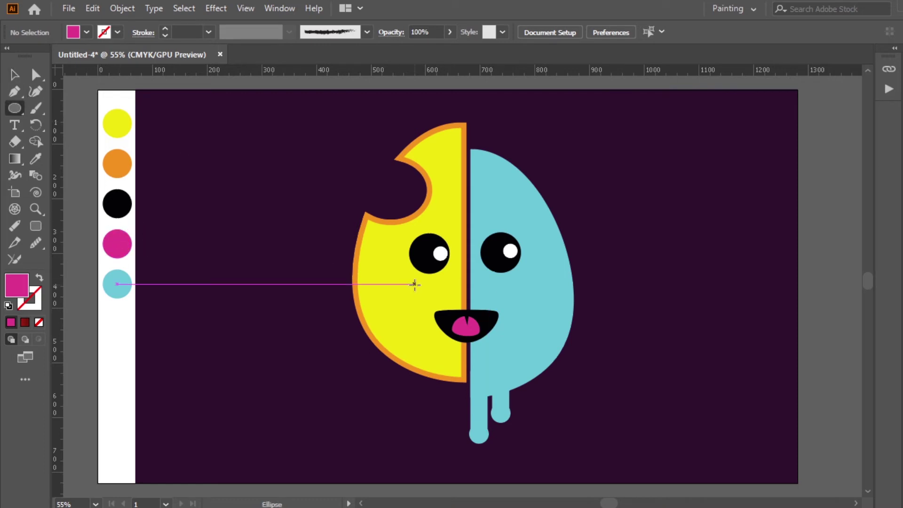
# Draw a pink cheek ellipse at 63% opacity under the left eye and copy it under the right eye
pyautogui.moveTo(414, 284); pyautogui.dragTo(441, 294)
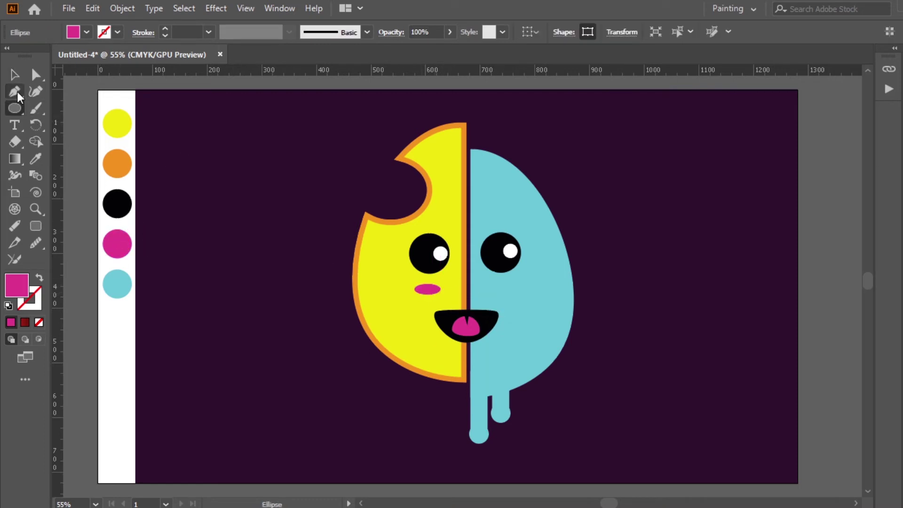
pyautogui.click(14, 74)
pyautogui.click(449, 32)
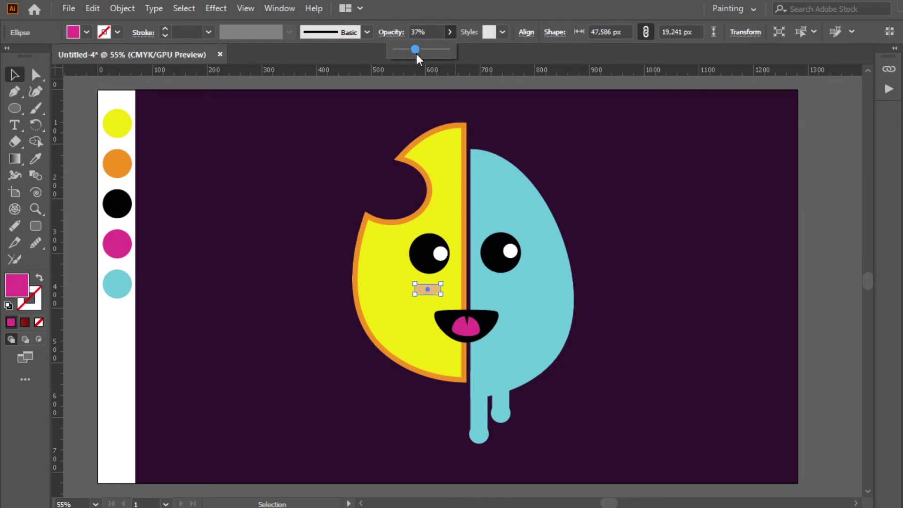
pyautogui.moveTo(428, 54); pyautogui.dragTo(429, 55)
pyautogui.click(560, 170)
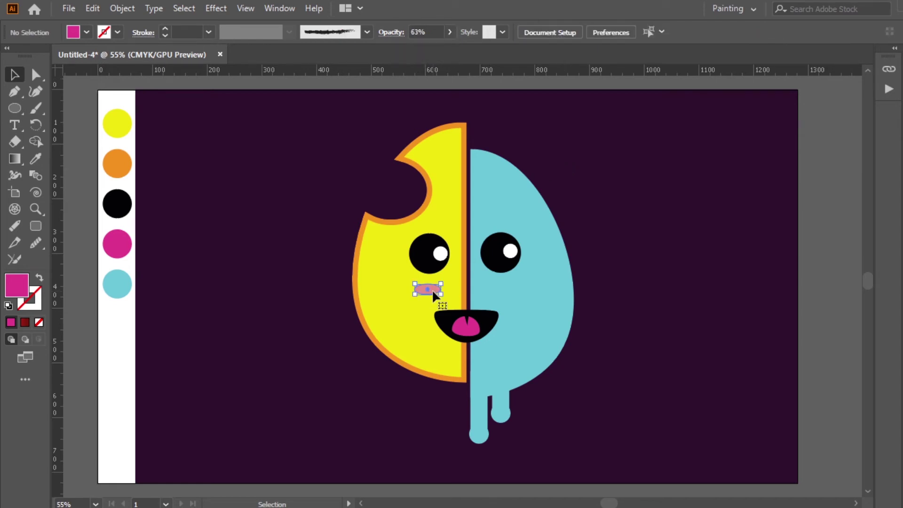
pyautogui.click(427, 289)
pyautogui.moveTo(427, 290); pyautogui.dragTo(504, 285)
pyautogui.click(660, 258)
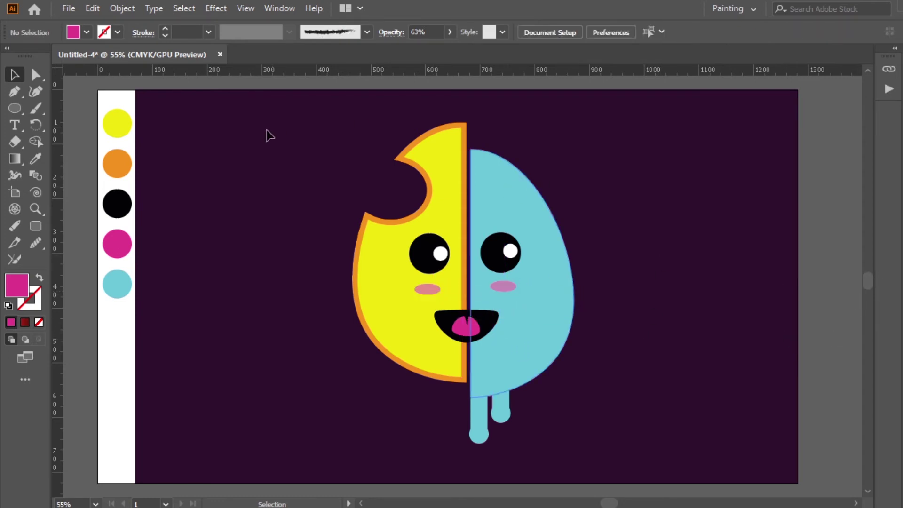
# Cover the character's lower half with a black rectangle at 17% opacity
pyautogui.moveTo(18, 109); pyautogui.dragTo(71, 105)
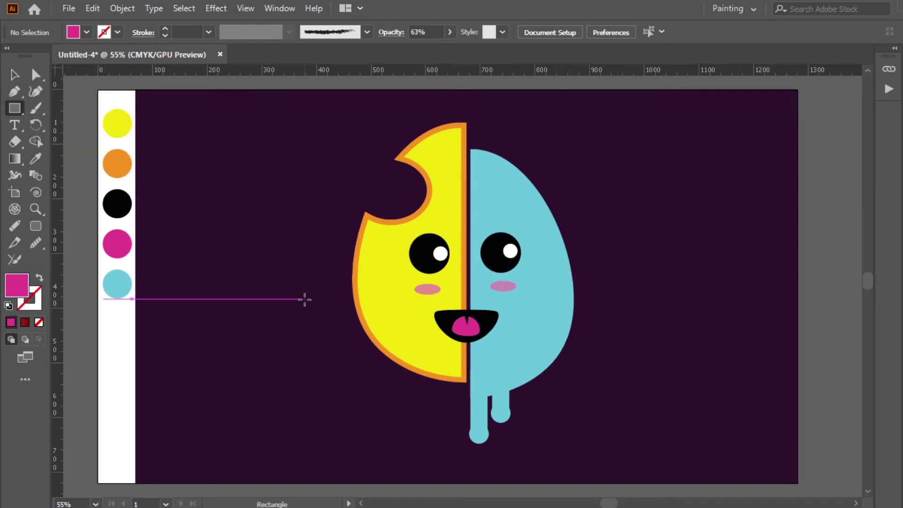
pyautogui.click(303, 298)
pyautogui.click(496, 285)
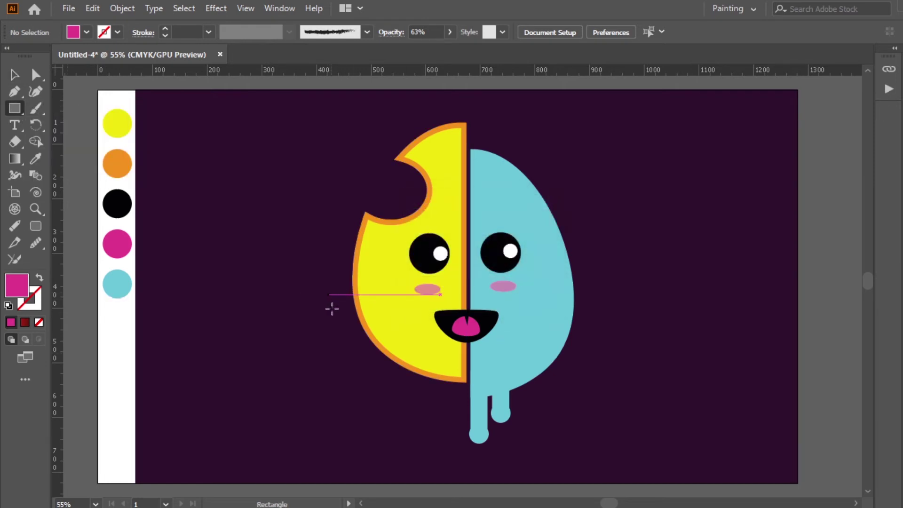
pyautogui.moveTo(335, 343); pyautogui.dragTo(364, 375)
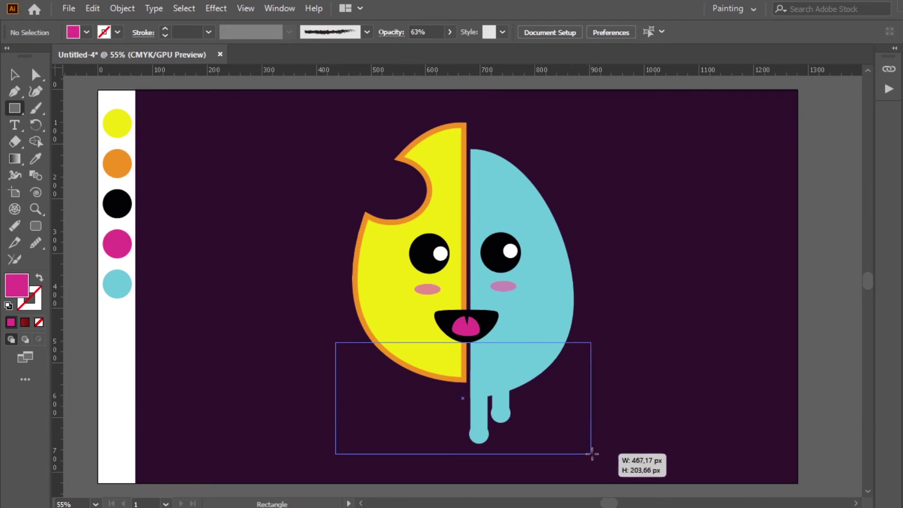
pyautogui.moveTo(516, 413); pyautogui.dragTo(593, 453)
pyautogui.press('i')
pyautogui.click(118, 203)
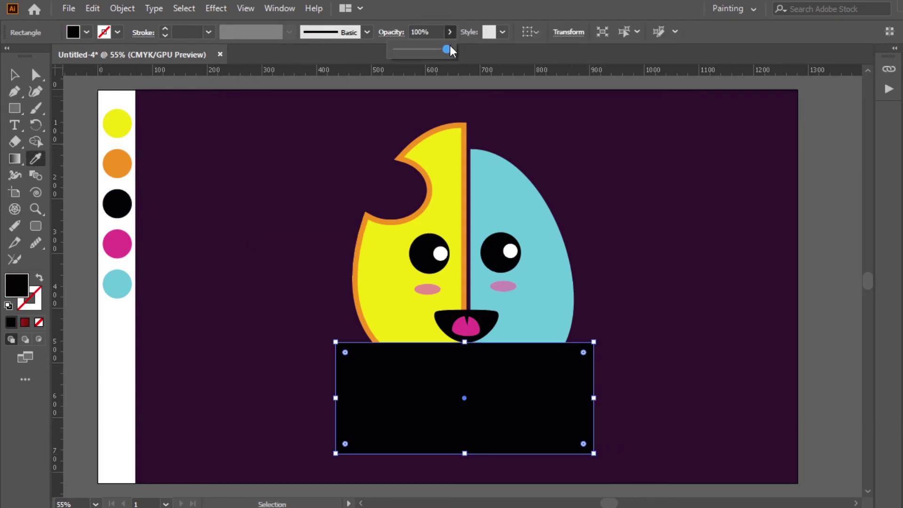
pyautogui.moveTo(428, 49); pyautogui.dragTo(407, 50)
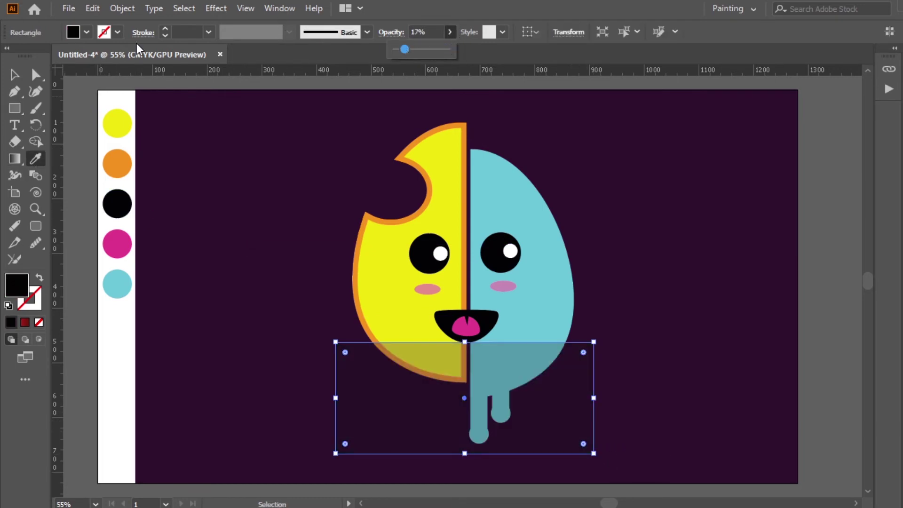
pyautogui.press('v')
# Trim the shading to the character's outline with Shape Builder and refine its curve on the teal half
pyautogui.moveTo(614, 428); pyautogui.dragTo(225, 282)
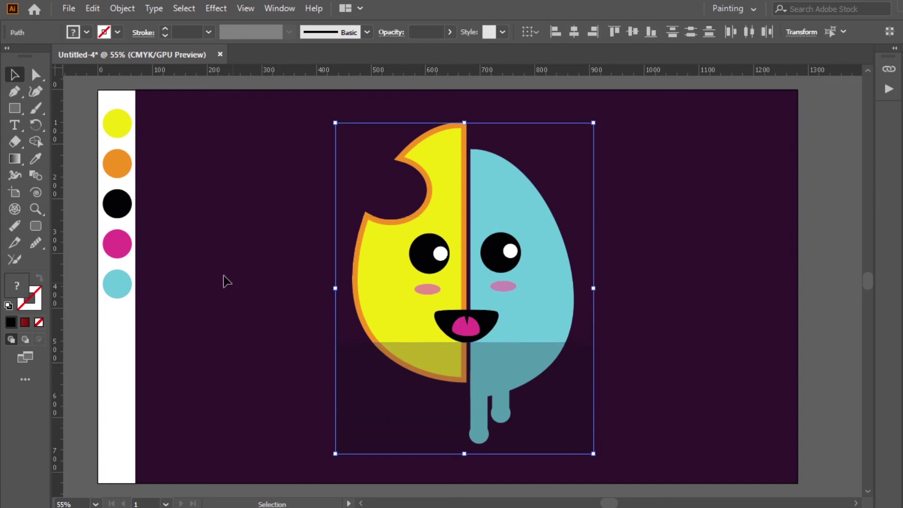
pyautogui.click(36, 141)
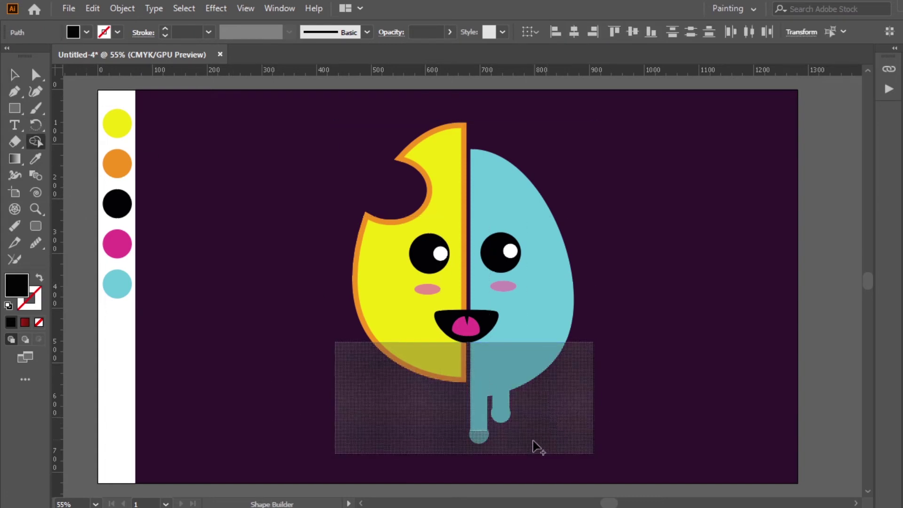
pyautogui.keyDown('alt'); pyautogui.click(389, 419); pyautogui.keyUp('alt')
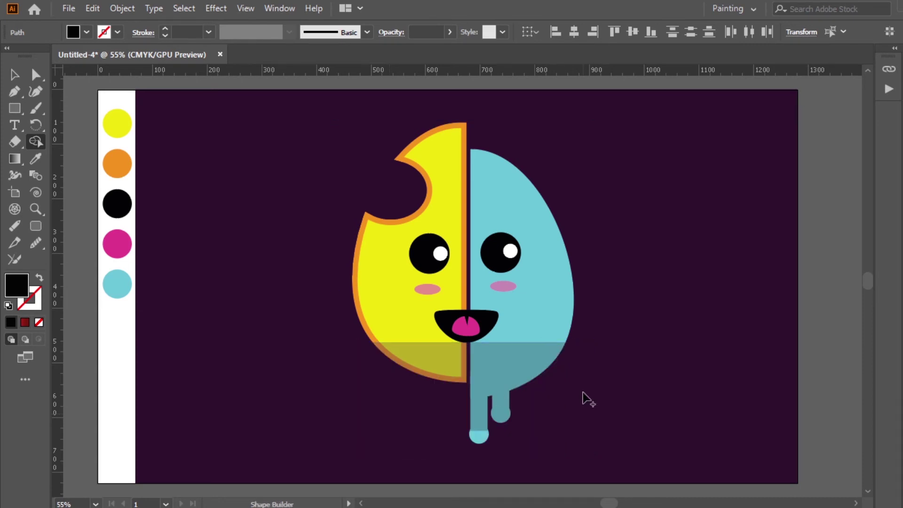
pyautogui.click(14, 74)
pyautogui.click(449, 356)
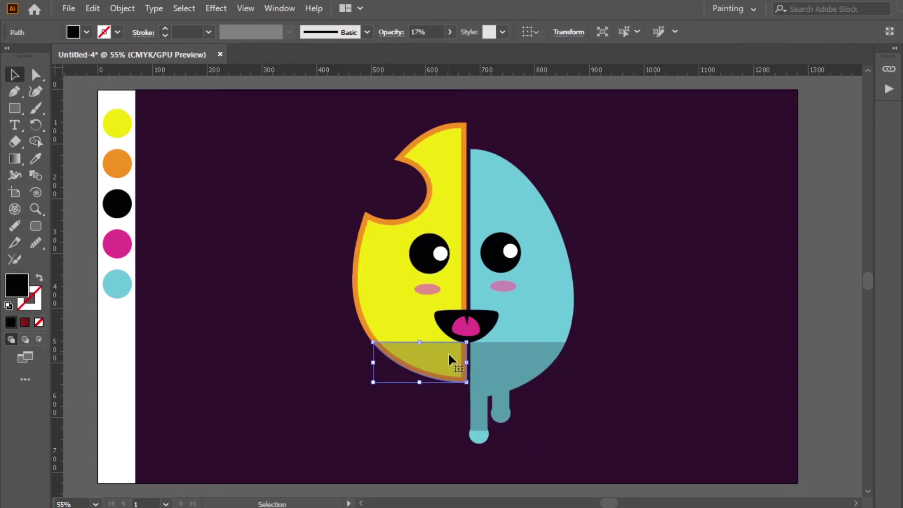
pyautogui.click(35, 91)
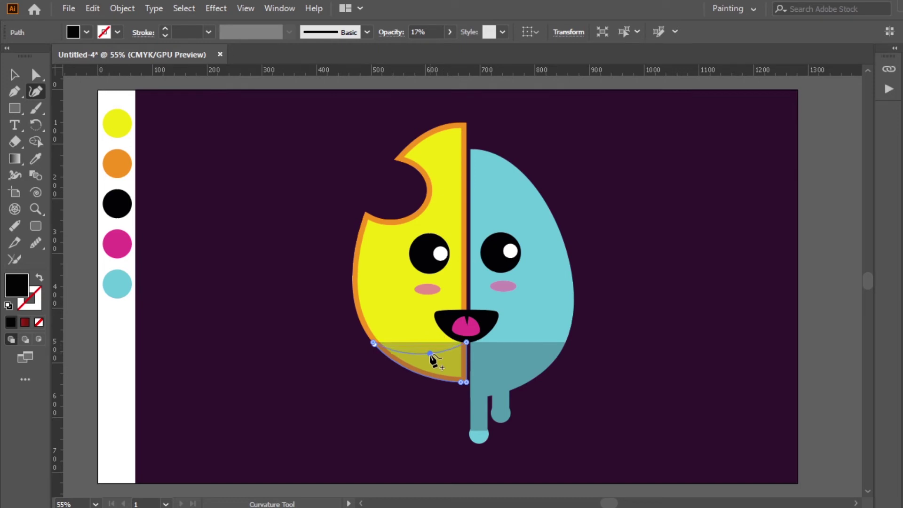
pyautogui.click(526, 362)
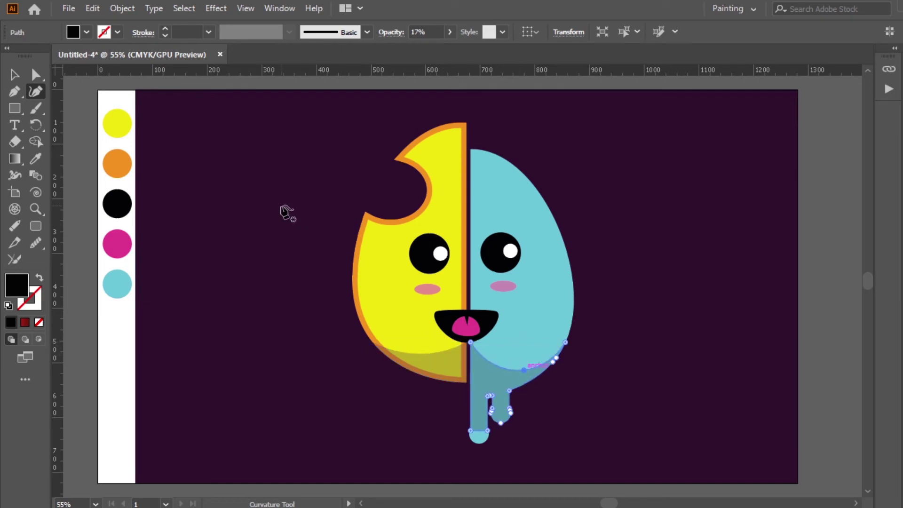
pyautogui.press('v')
pyautogui.click(188, 137)
# Stretch the drip shading downward and nudge the longer drip's round tip up slightly
pyautogui.moveTo(871, 278); pyautogui.dragTo(870, 280)
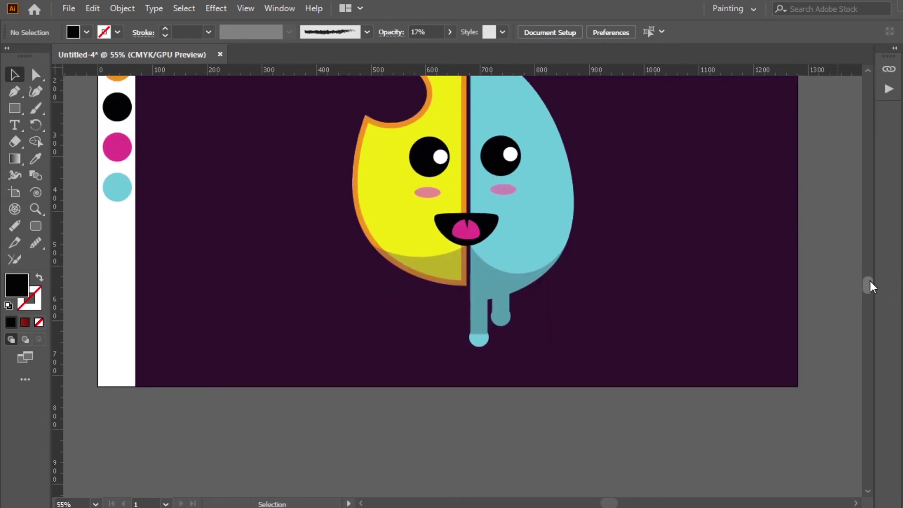
pyautogui.click(485, 326)
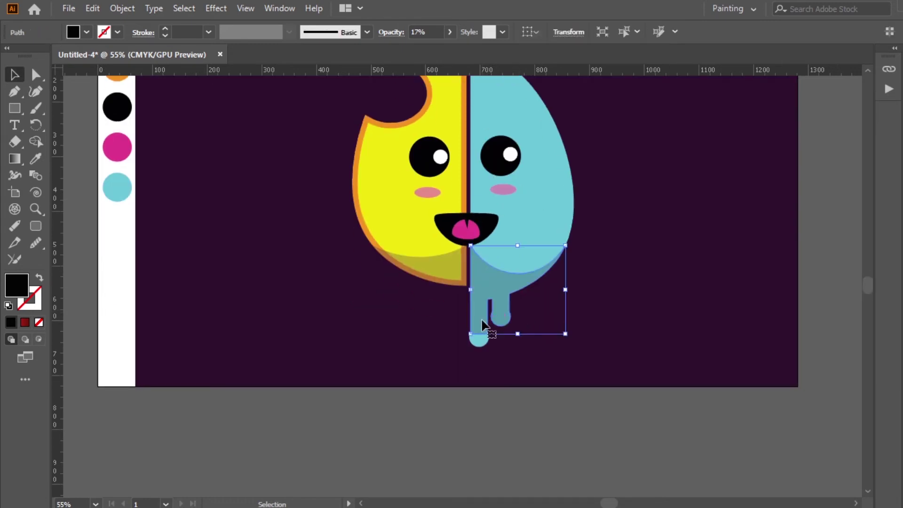
pyautogui.moveTo(519, 335); pyautogui.dragTo(515, 339)
pyautogui.click(484, 343)
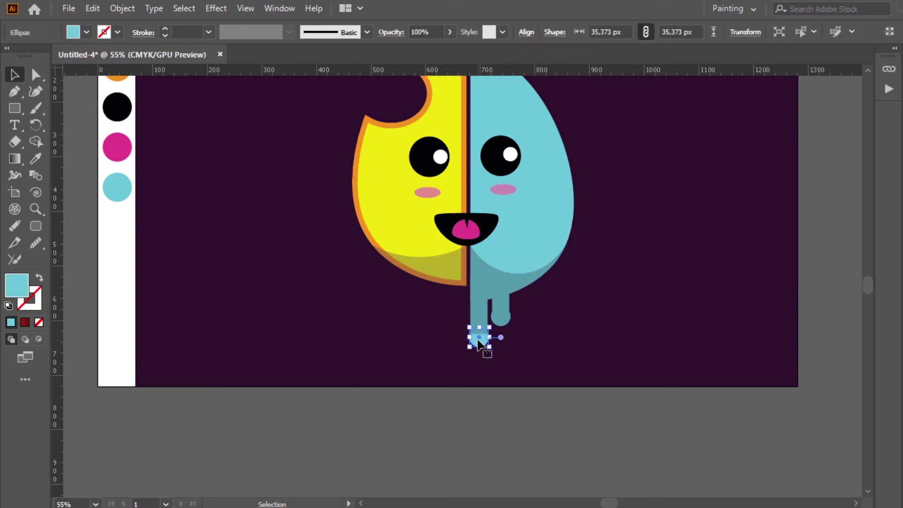
pyautogui.moveTo(478, 345); pyautogui.dragTo(479, 342)
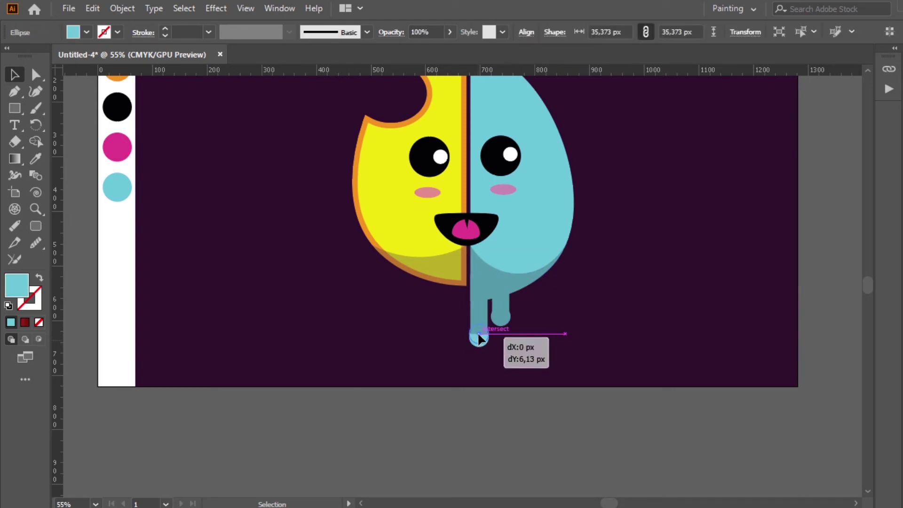
pyautogui.click(508, 346)
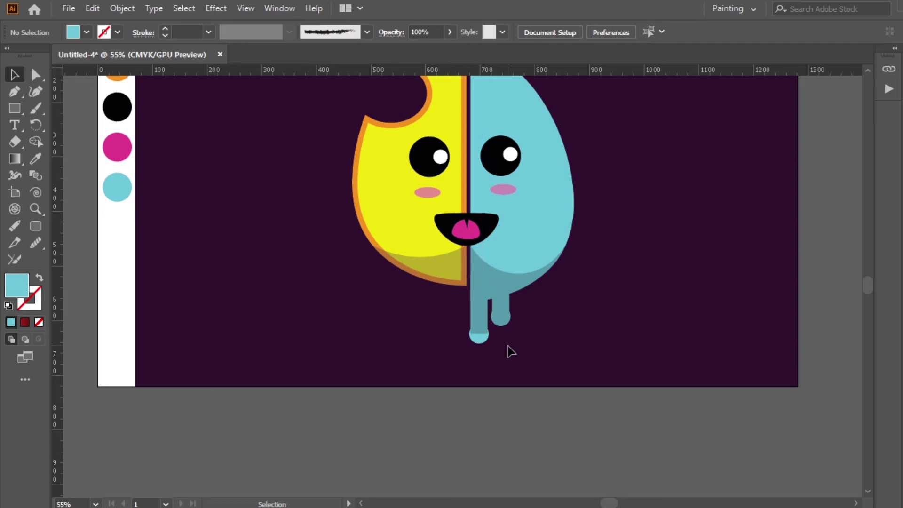
pyautogui.click(482, 333)
pyautogui.moveTo(518, 333); pyautogui.dragTo(502, 357)
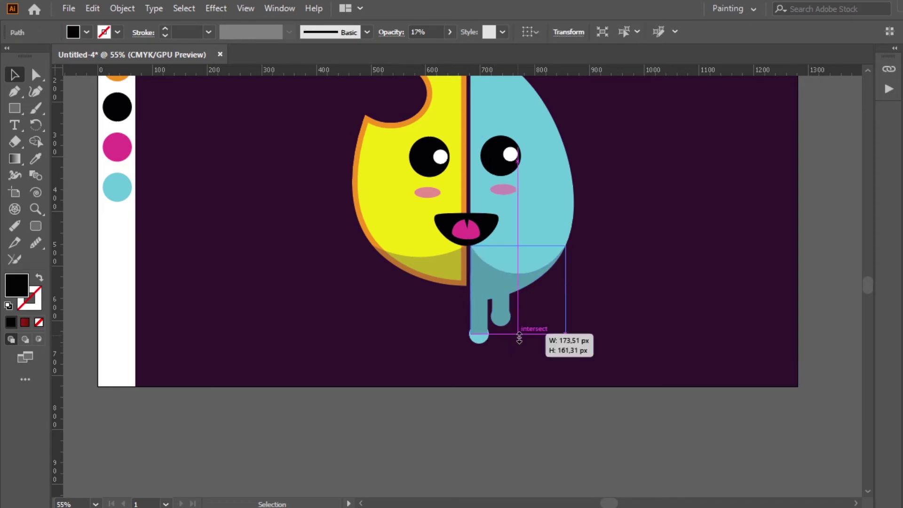
pyautogui.click(502, 358)
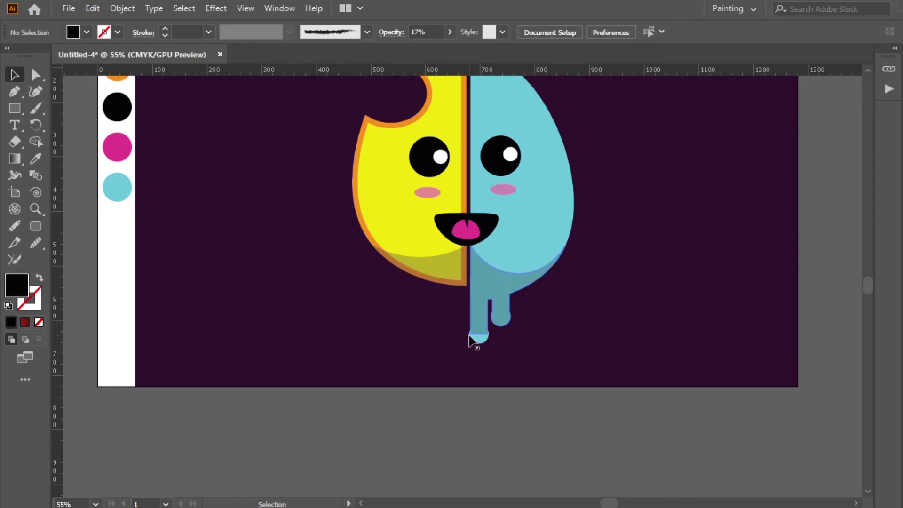
# Widen the round drip tip to match the drip and extend the shading down to it
pyautogui.click(470, 336)
pyautogui.moveTo(473, 336); pyautogui.dragTo(489, 330)
pyautogui.click(485, 346)
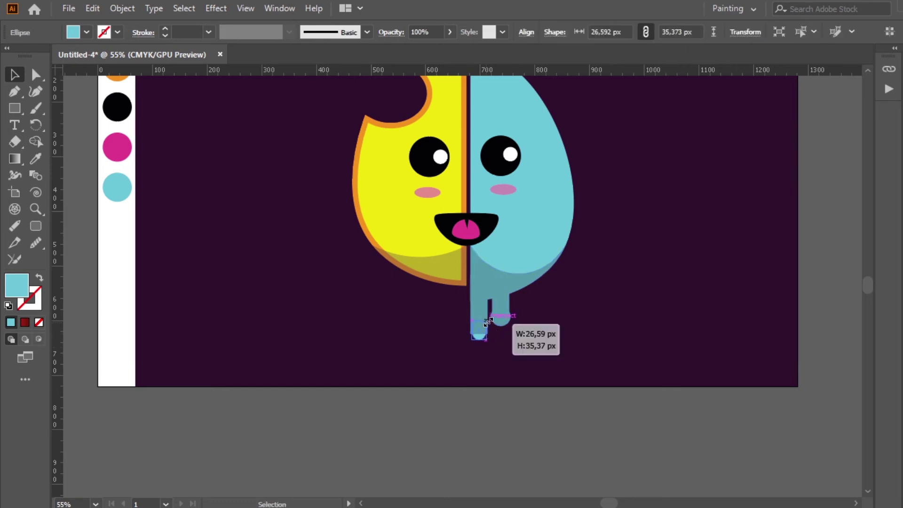
pyautogui.moveTo(487, 330); pyautogui.dragTo(471, 319)
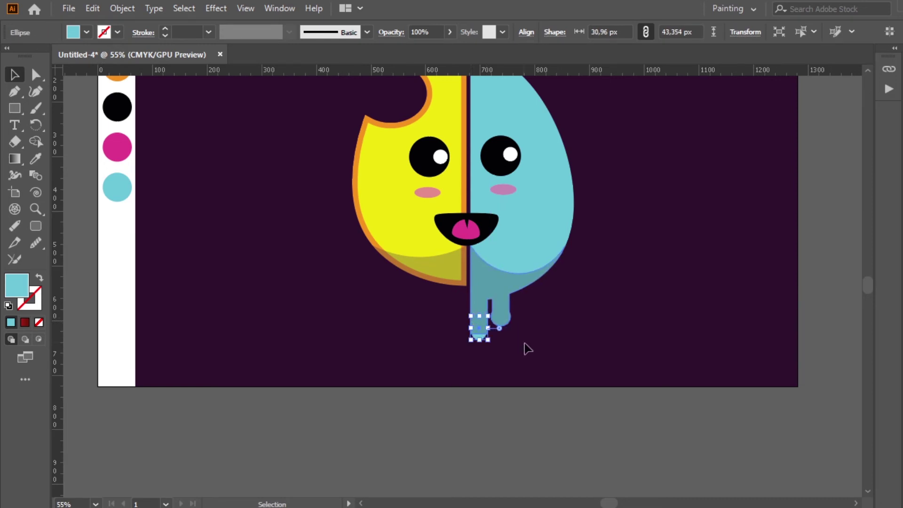
pyautogui.click(496, 347)
pyautogui.click(485, 311)
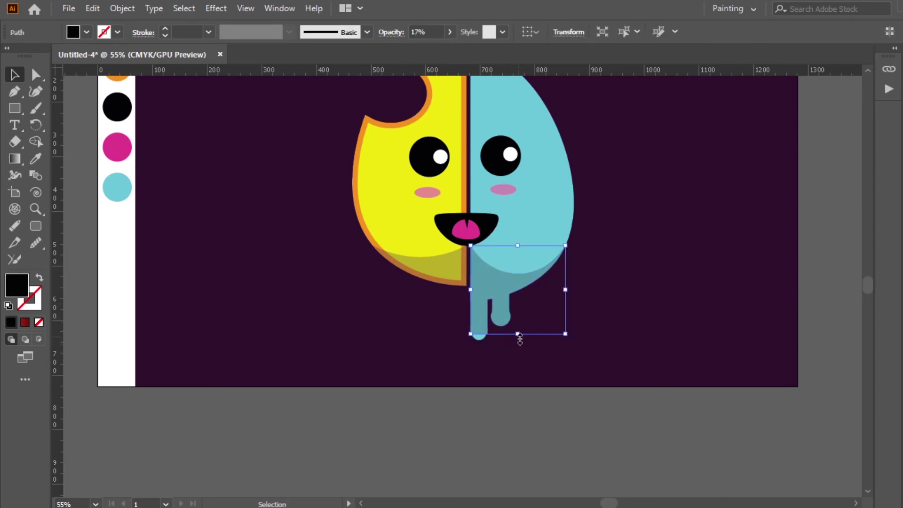
pyautogui.moveTo(518, 334); pyautogui.dragTo(481, 338)
# Draw a flat black oval beneath the character and fade it to 39% opacity
pyautogui.rightClick(517, 349)
pyautogui.click(501, 348)
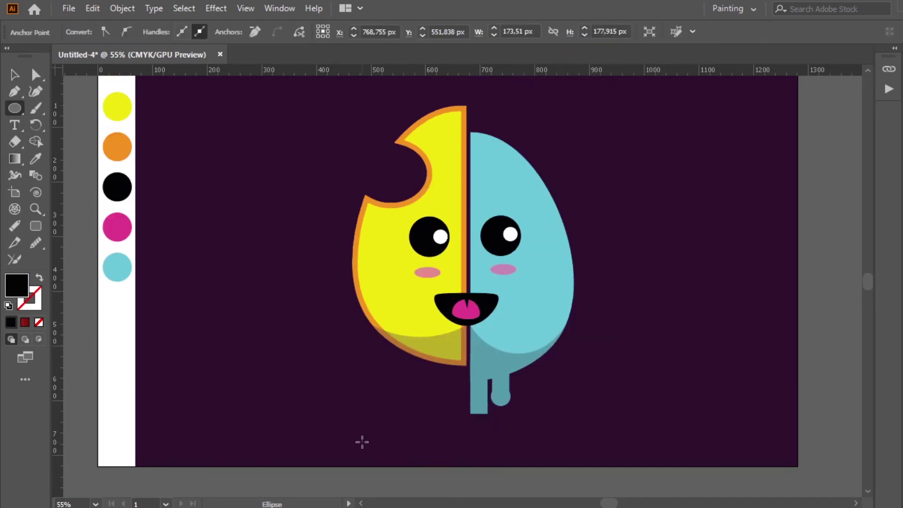
pyautogui.moveTo(366, 439); pyautogui.dragTo(595, 452)
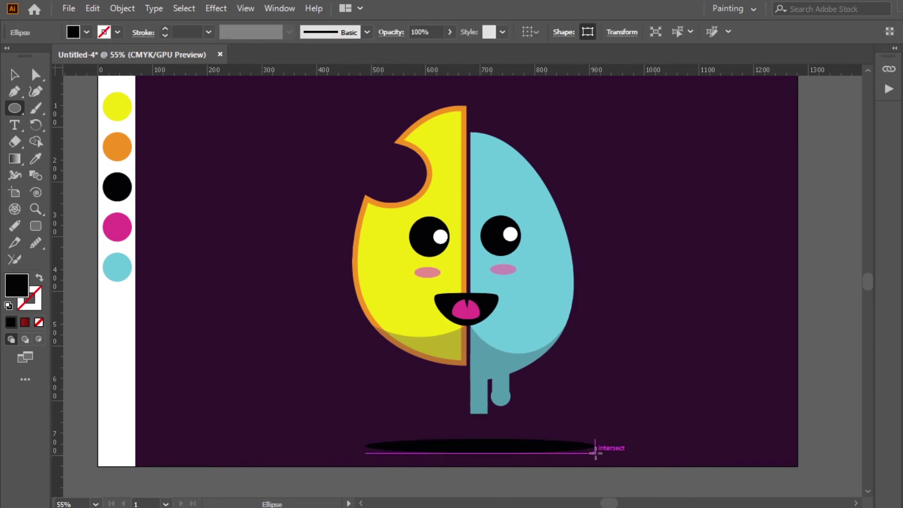
pyautogui.click(451, 32)
pyautogui.moveTo(414, 49); pyautogui.dragTo(415, 49)
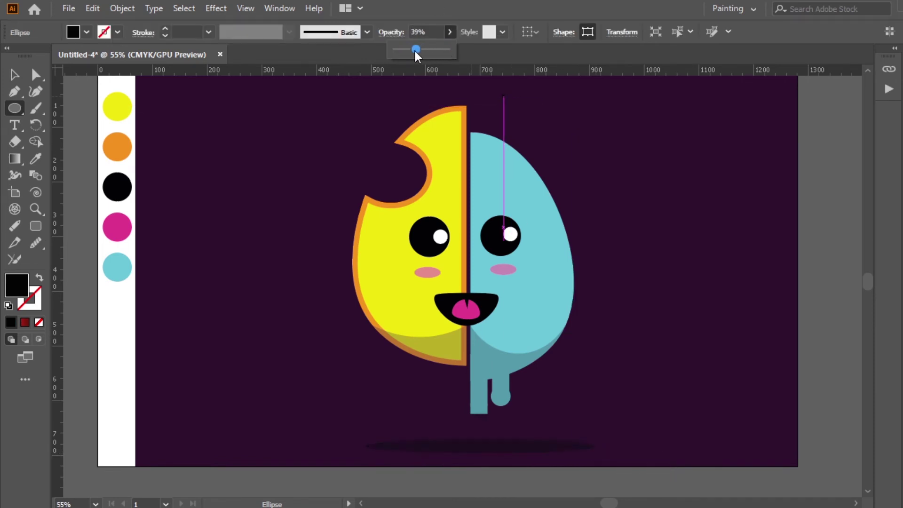
pyautogui.click(13, 75)
pyautogui.click(611, 213)
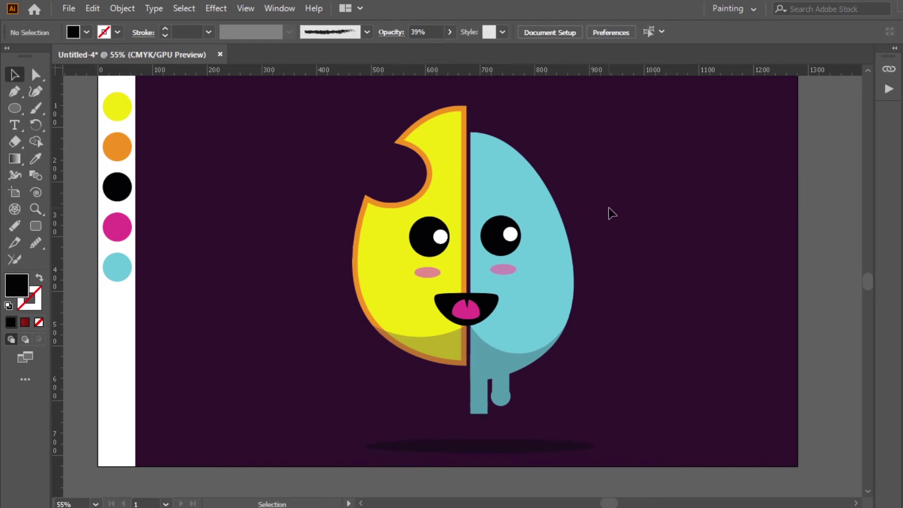
pyautogui.click(15, 108)
# Draw a small white circle and position it near the cyan half's edge
pyautogui.moveTo(531, 194); pyautogui.dragTo(553, 217)
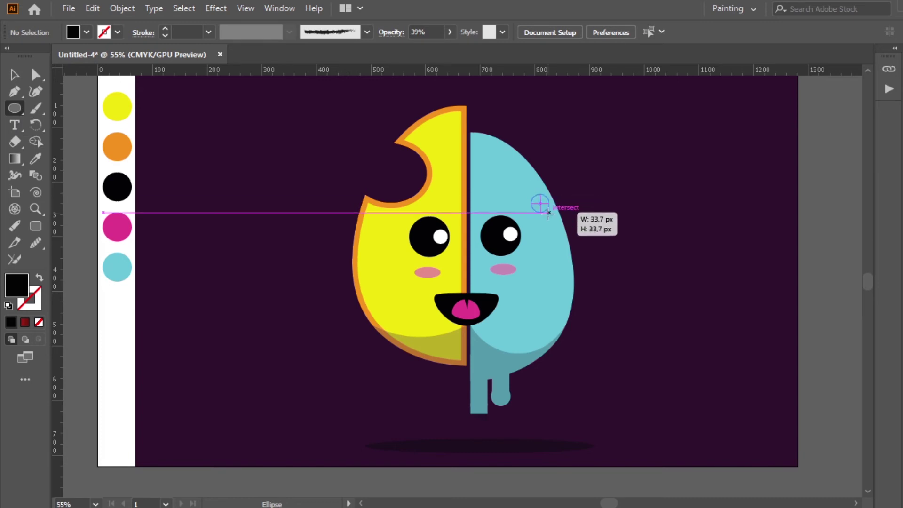
pyautogui.click(36, 159)
pyautogui.click(119, 84)
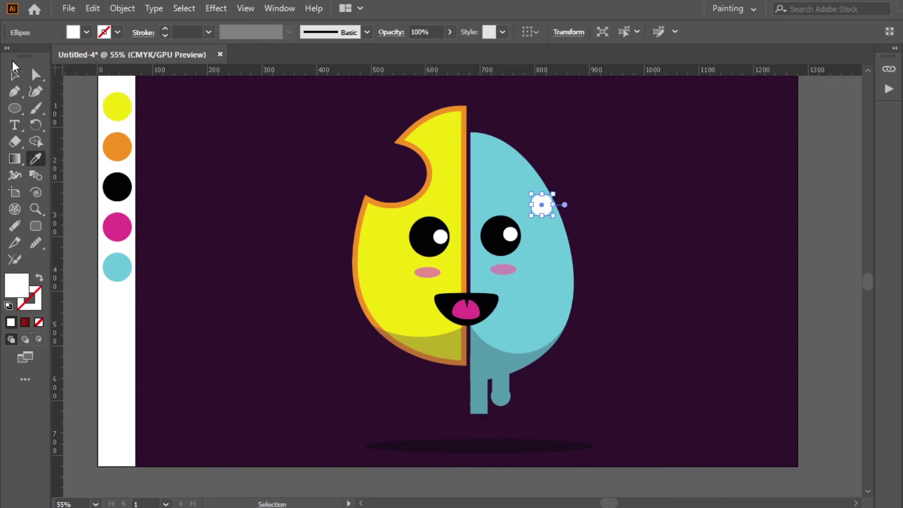
pyautogui.press('v')
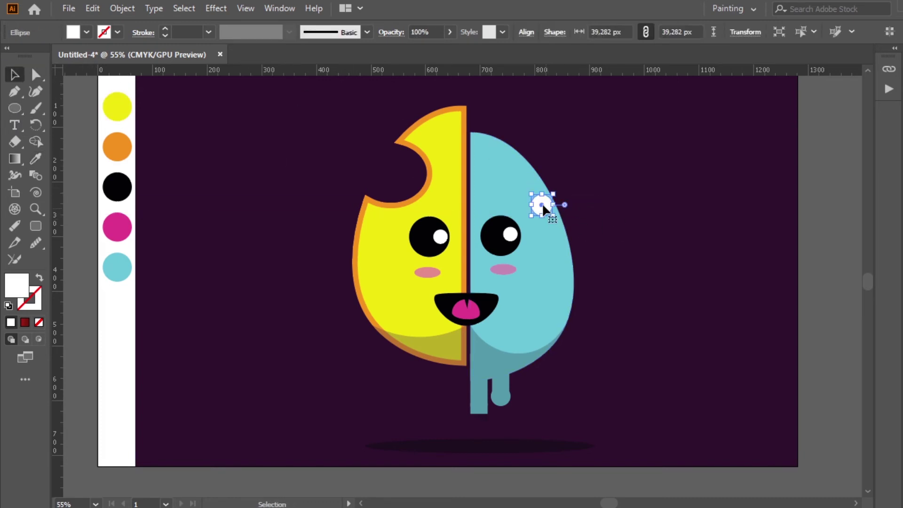
pyautogui.moveTo(543, 209)
pyautogui.mouseDown()
pyautogui.moveTo(532, 205)
pyautogui.moveTo(552, 235)
pyautogui.mouseUp()
# Duplicate the white circle and set the lower copy to 47% opacity
pyautogui.hotkey('ctrl', 'shift', 'a')
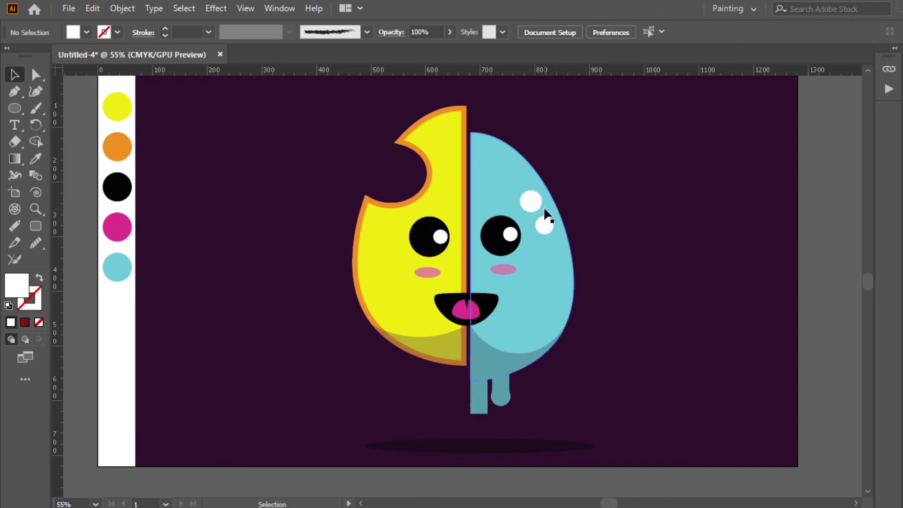
pyautogui.click(533, 203)
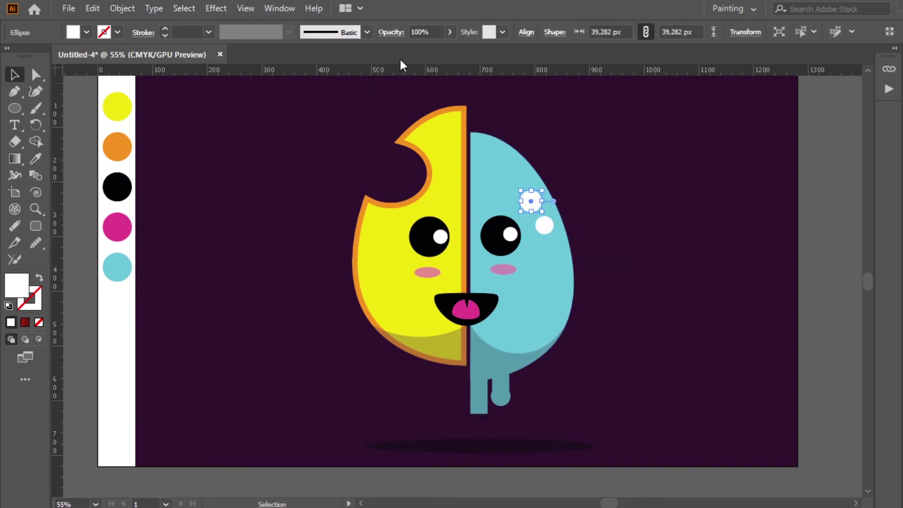
pyautogui.click(553, 128)
pyautogui.click(545, 224)
pyautogui.click(431, 31)
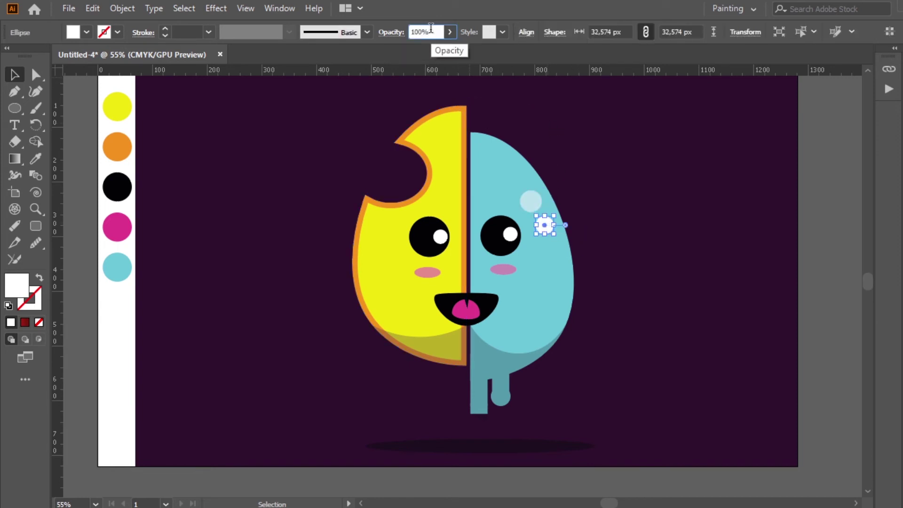
pyautogui.write('4')
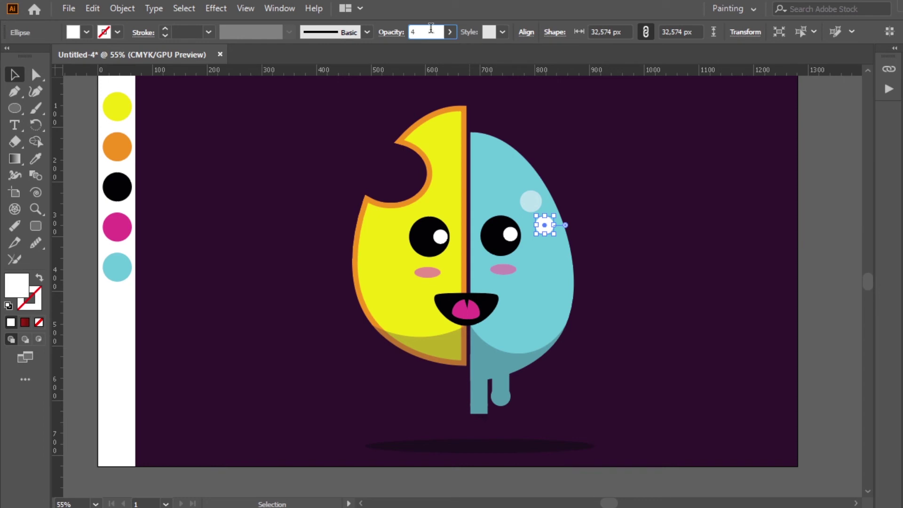
pyautogui.write('7')
pyautogui.press('Return')
pyautogui.click(849, 267)
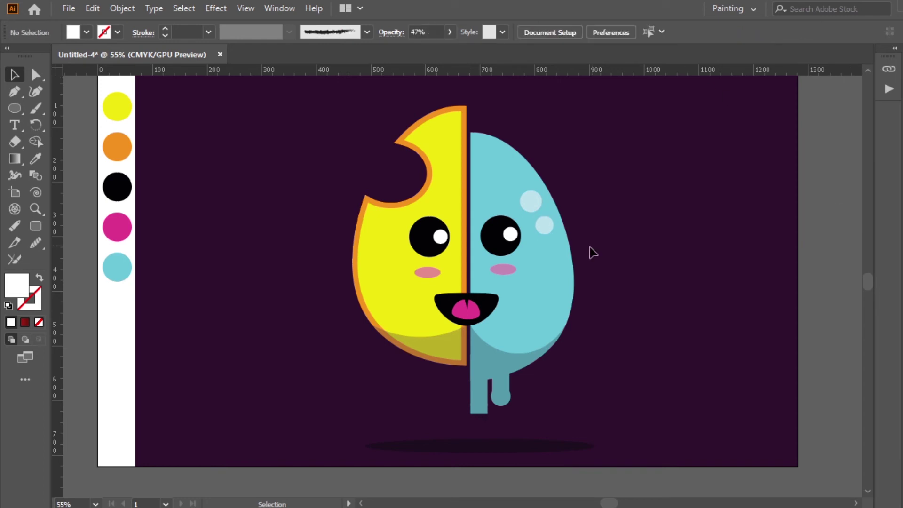
pyautogui.scroll(3, 871, 275)
pyautogui.scroll(-2, 872, 275)
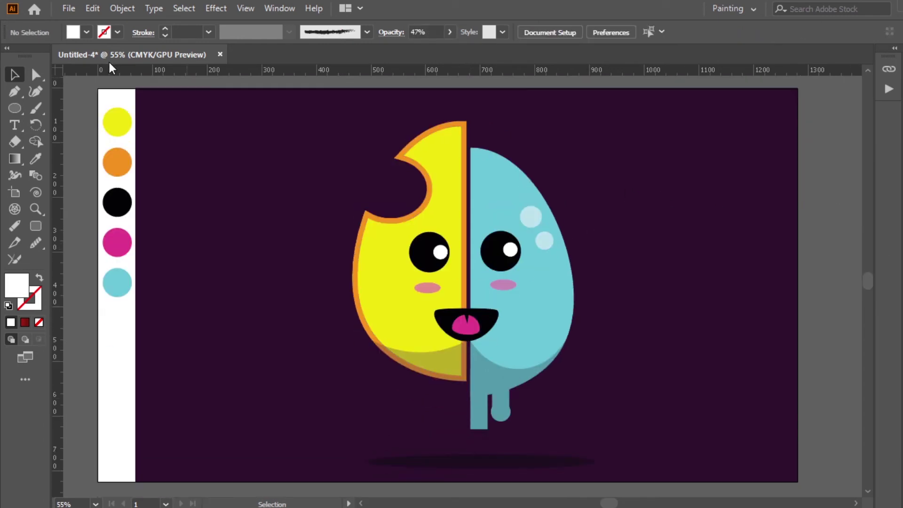
# Draw four small white circles and dots above-left of the egg's bite
pyautogui.click(15, 109)
pyautogui.moveTo(330, 162); pyautogui.dragTo(345, 176)
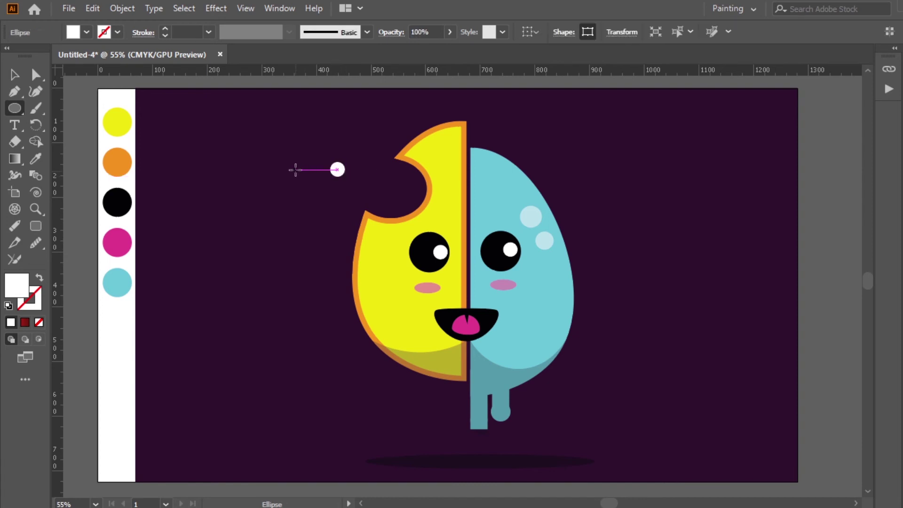
pyautogui.moveTo(319, 217); pyautogui.dragTo(333, 231)
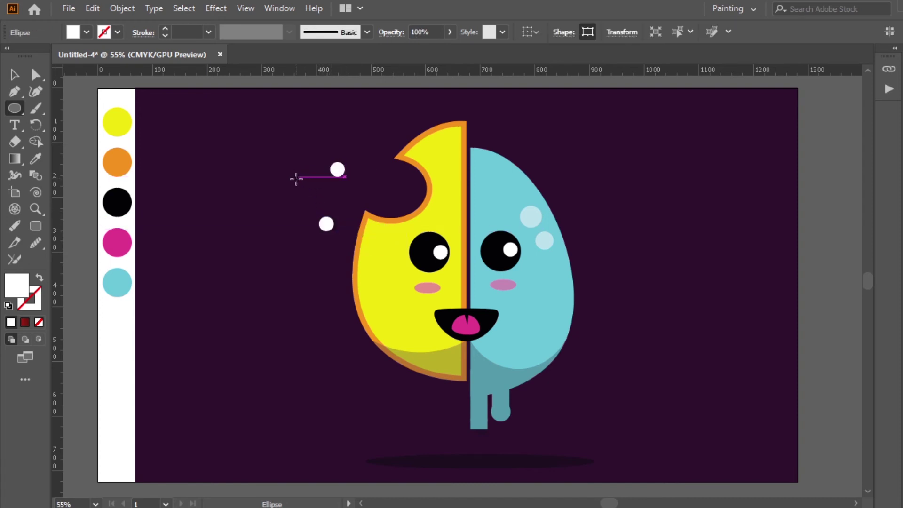
pyautogui.moveTo(295, 179)
pyautogui.mouseDown()
pyautogui.moveTo(312, 196)
pyautogui.moveTo(352, 206)
pyautogui.mouseUp()
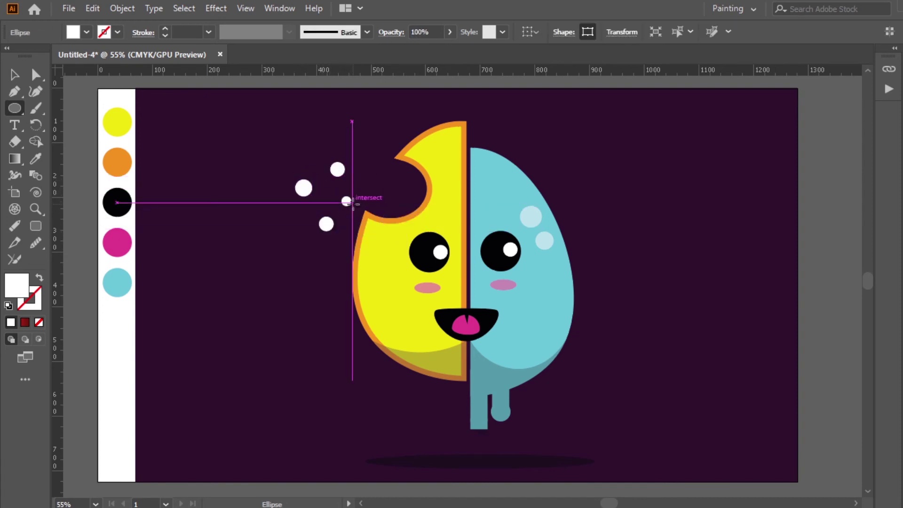
pyautogui.moveTo(312, 142); pyautogui.dragTo(330, 154)
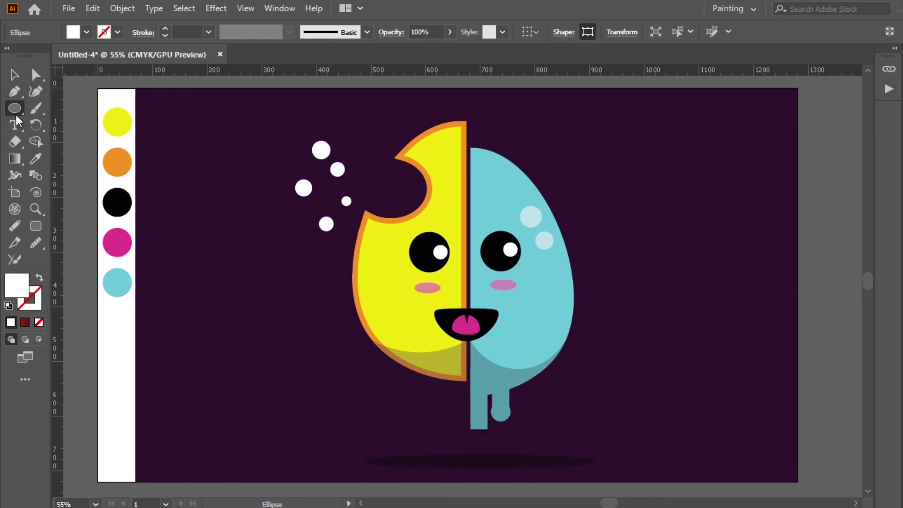
# Draw three small white stars scattered among the circles
pyautogui.moveTo(15, 109); pyautogui.dragTo(50, 158)
pyautogui.moveTo(284, 217); pyautogui.dragTo(294, 210)
pyautogui.moveTo(366, 177); pyautogui.dragTo(370, 181)
pyautogui.moveTo(344, 136); pyautogui.dragTo(351, 142)
pyautogui.moveTo(289, 149); pyautogui.dragTo(296, 159)
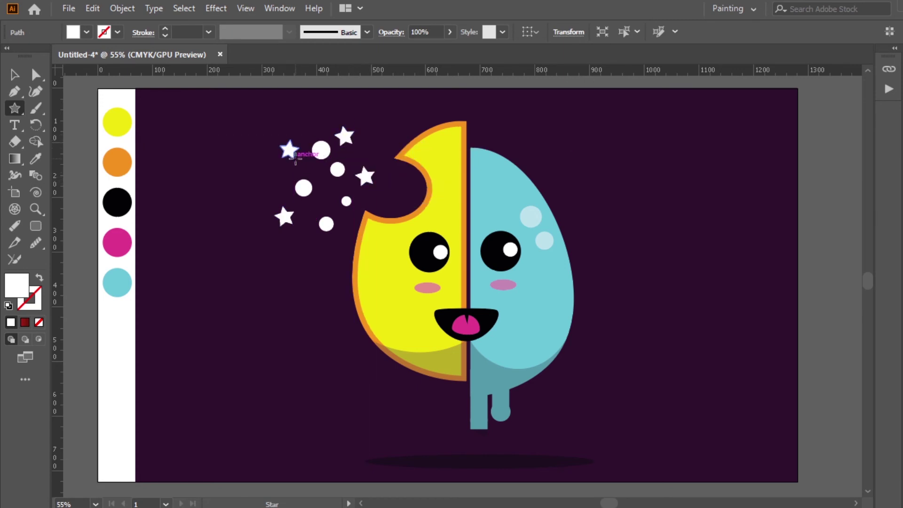
# Recolour the top circle yellow and the small lower circle orange with the Eyedropper
pyautogui.click(14, 75)
pyautogui.click(321, 150)
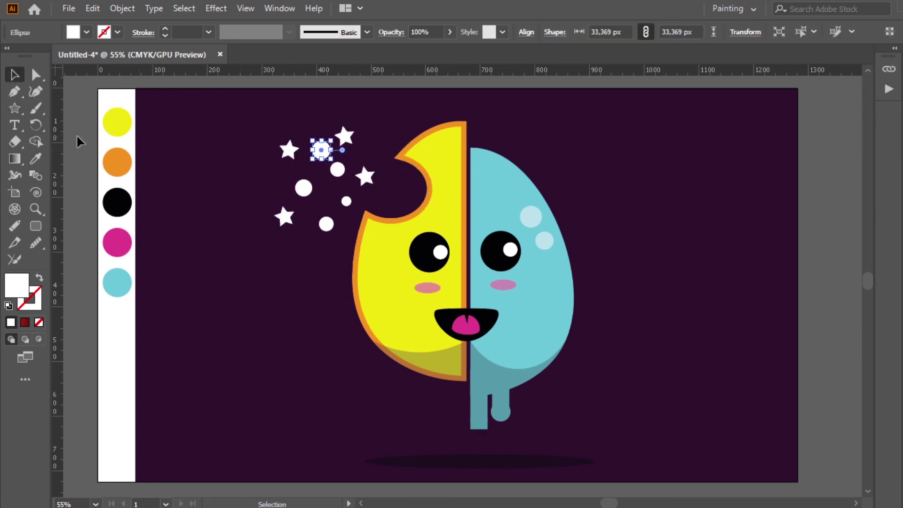
pyautogui.click(36, 159)
pyautogui.click(114, 124)
pyautogui.press('v')
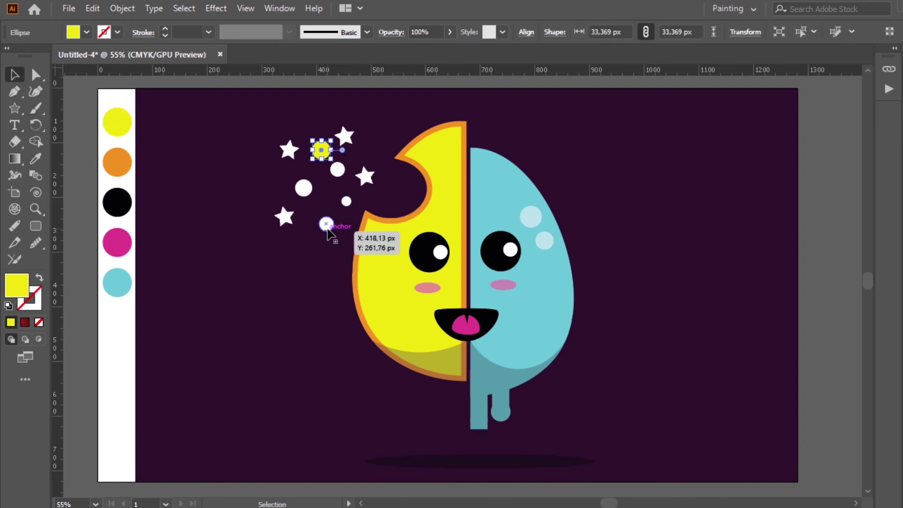
pyautogui.click(327, 224)
pyautogui.click(36, 159)
pyautogui.click(117, 163)
pyautogui.press('v')
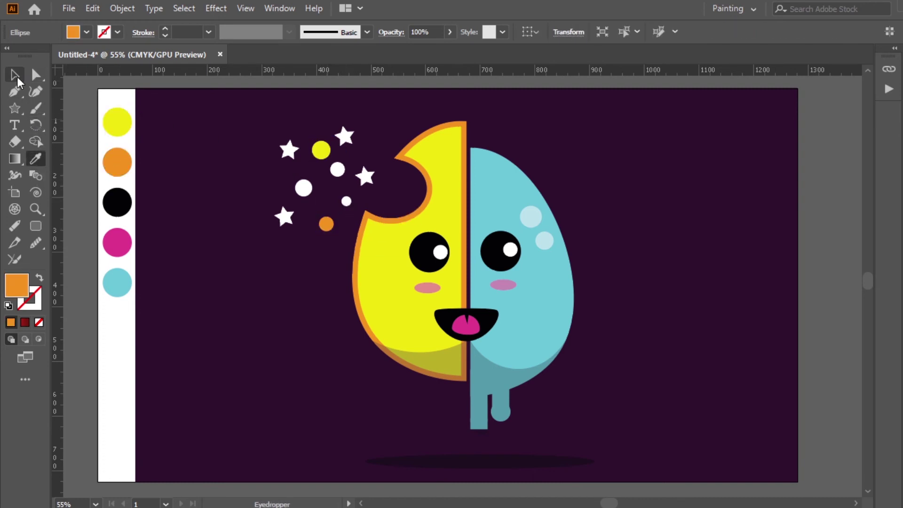
# Recolour the lower-left star yellow and the star near the bite orange
pyautogui.click(284, 218)
pyautogui.click(36, 158)
pyautogui.click(117, 123)
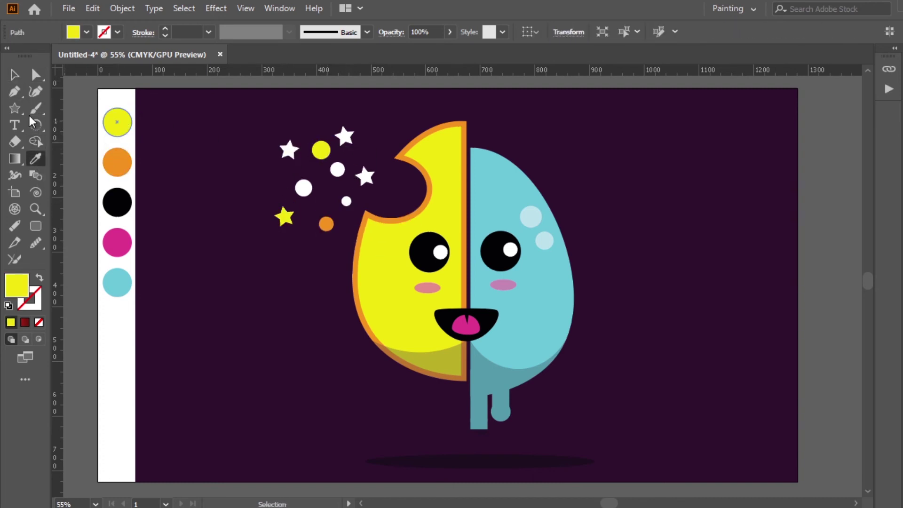
pyautogui.press('v')
pyautogui.click(365, 176)
pyautogui.press('i')
pyautogui.click(117, 162)
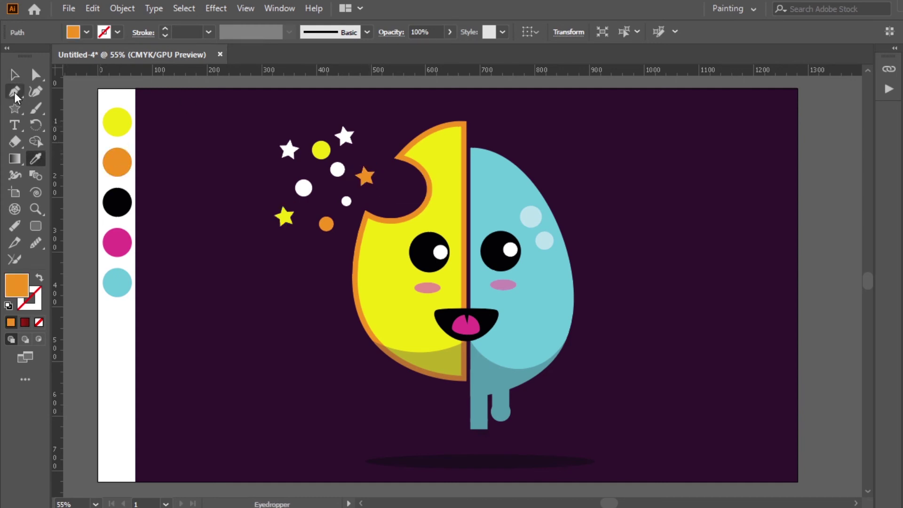
pyautogui.press('v')
pyautogui.click(141, 117)
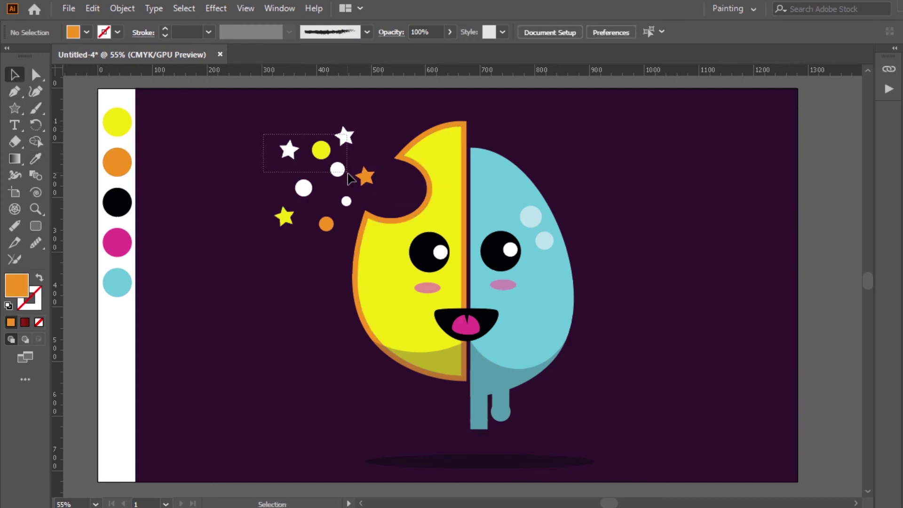
# Alt-drag a copy of the stars-and-dots cluster and the orange star to the character's lower right
pyautogui.moveTo(365, 225); pyautogui.dragTo(365, 221)
pyautogui.click(256, 123)
pyautogui.moveTo(370, 224); pyautogui.dragTo(348, 235)
pyautogui.moveTo(321, 151); pyautogui.dragTo(645, 335)
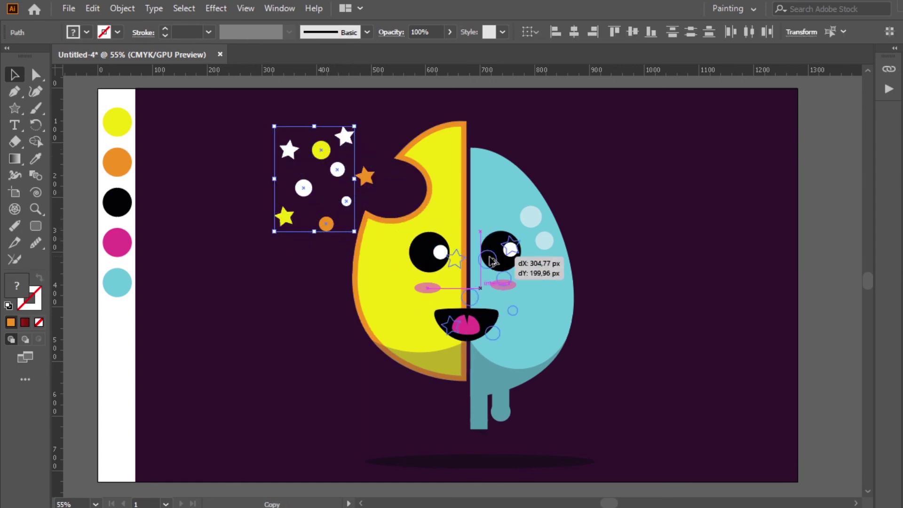
pyautogui.moveTo(366, 177)
pyautogui.mouseDown()
pyautogui.moveTo(444, 209)
pyautogui.moveTo(576, 363)
pyautogui.mouseUp()
# Turn a white star and the yellow dot in the lower-right cluster cyan, sampled from the face
pyautogui.click(763, 333)
pyautogui.click(36, 74)
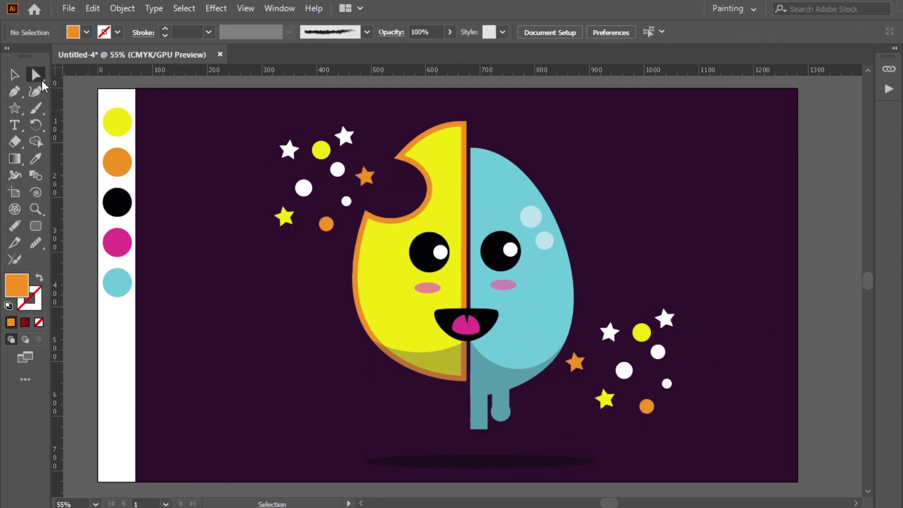
pyautogui.click(610, 333)
pyautogui.click(35, 159)
pyautogui.click(547, 281)
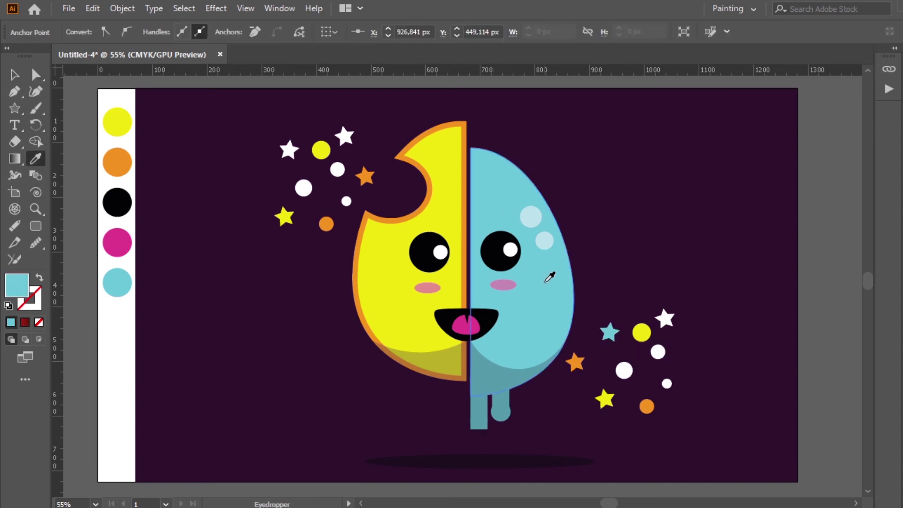
pyautogui.press('v')
pyautogui.click(642, 333)
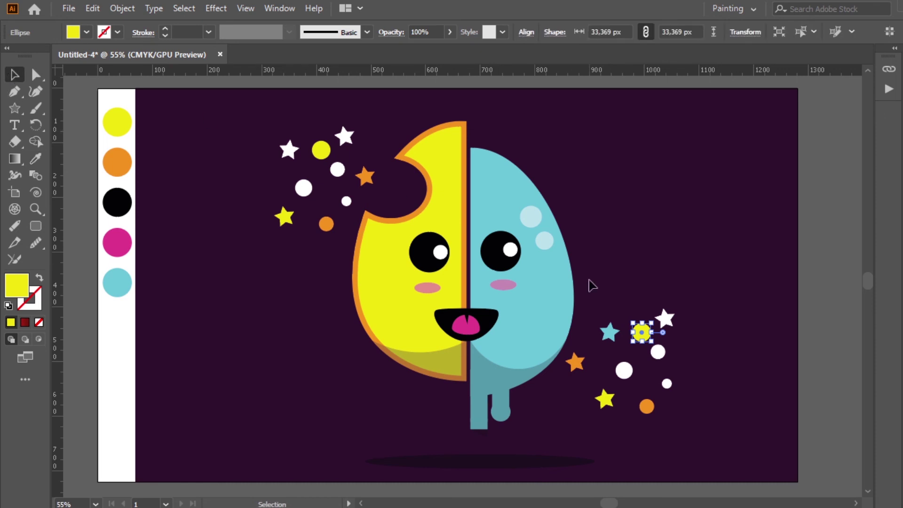
pyautogui.press('i')
pyautogui.click(522, 367)
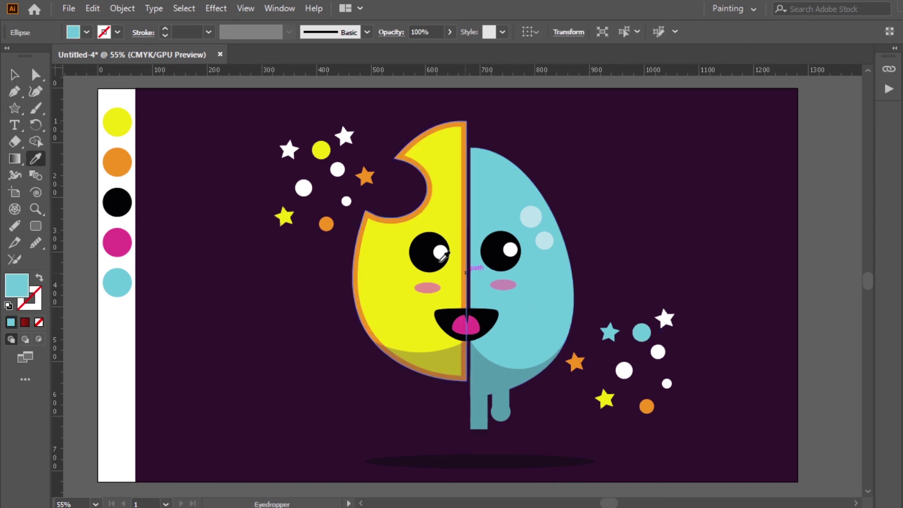
pyautogui.press('v')
# Turn the lower-right yellow star and orange dot cyan, then ready the orange star for recolouring
pyautogui.click(604, 400)
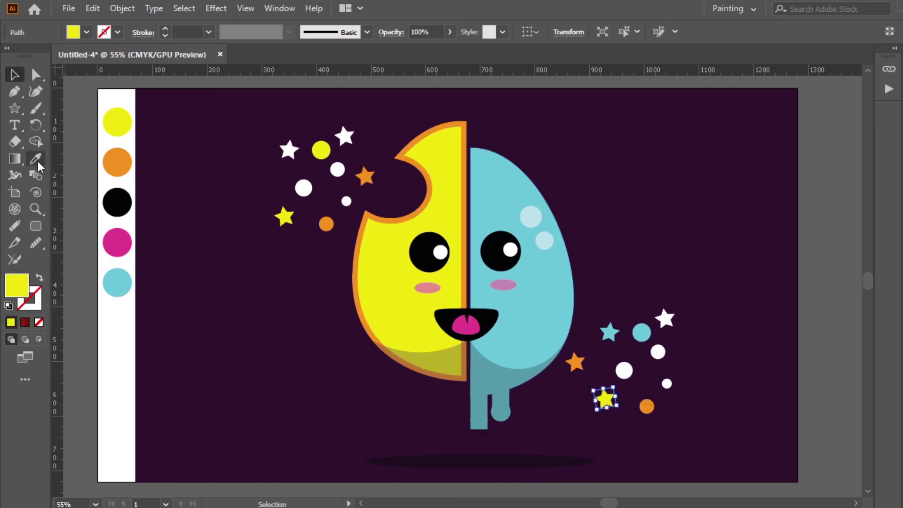
pyautogui.click(36, 160)
pyautogui.click(551, 267)
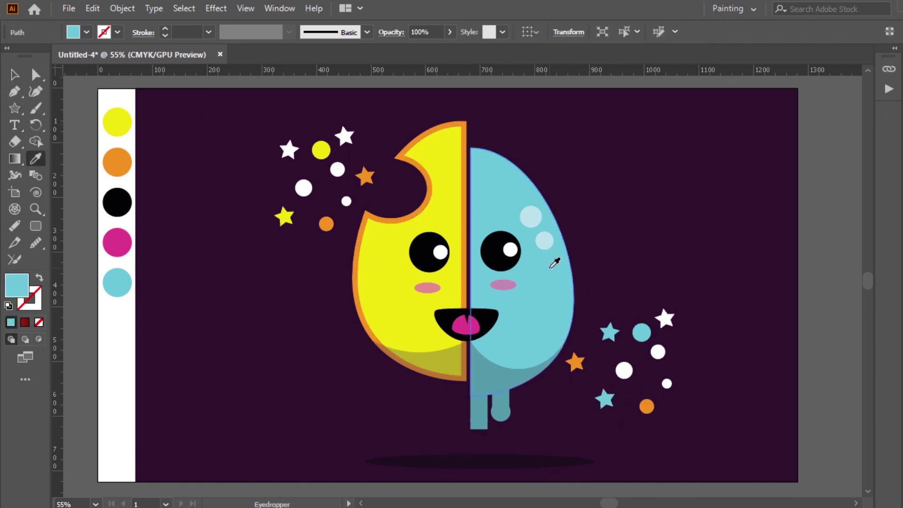
pyautogui.keyDown('ctrl'); pyautogui.click(648, 406); pyautogui.keyUp('ctrl')
pyautogui.click(534, 228)
pyautogui.press('v')
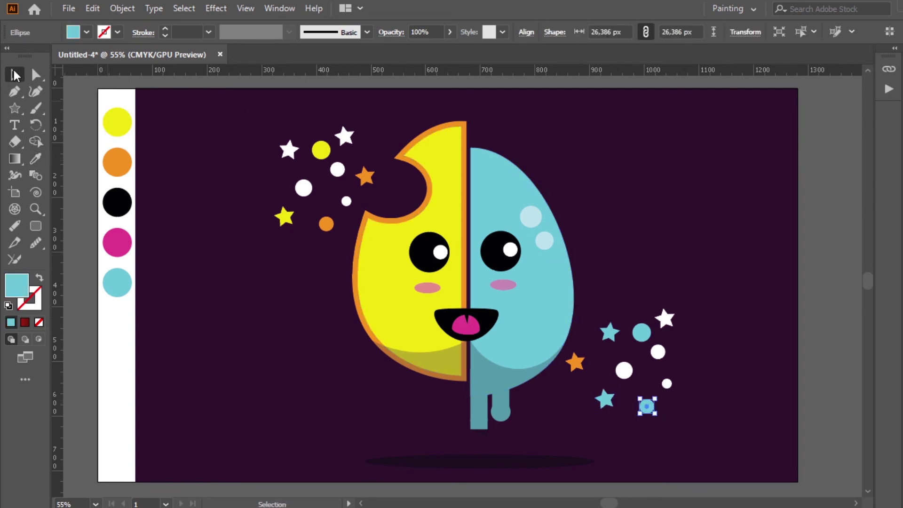
pyautogui.click(575, 362)
pyautogui.click(36, 160)
# Finish the cyan orange star, zoom into the left drip, and add a rounded highlight to it
pyautogui.click(471, 329)
pyautogui.press('z')
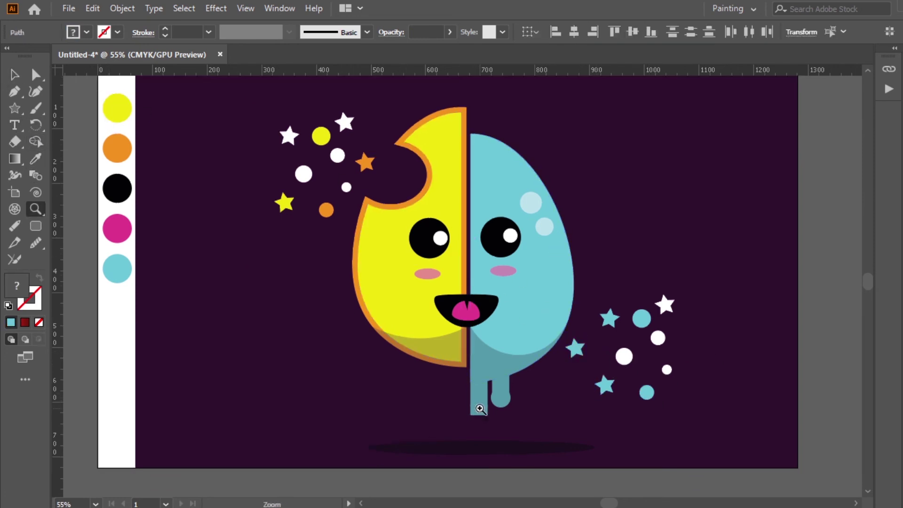
pyautogui.click(480, 407)
pyautogui.click(468, 289)
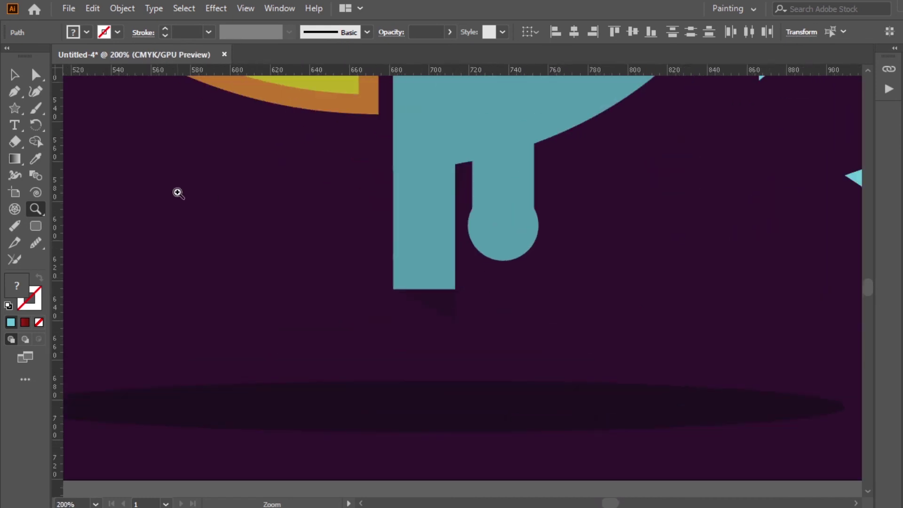
pyautogui.click(14, 91)
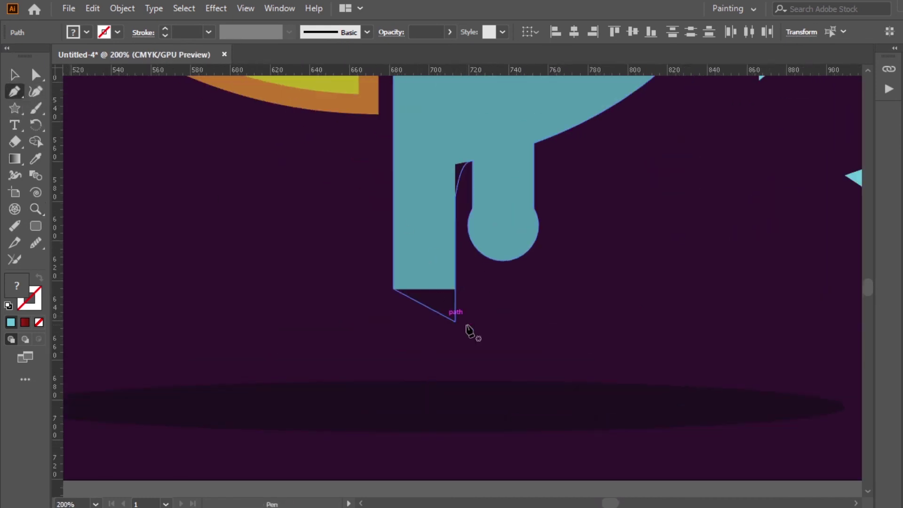
pyautogui.click(455, 323)
pyautogui.click(14, 74)
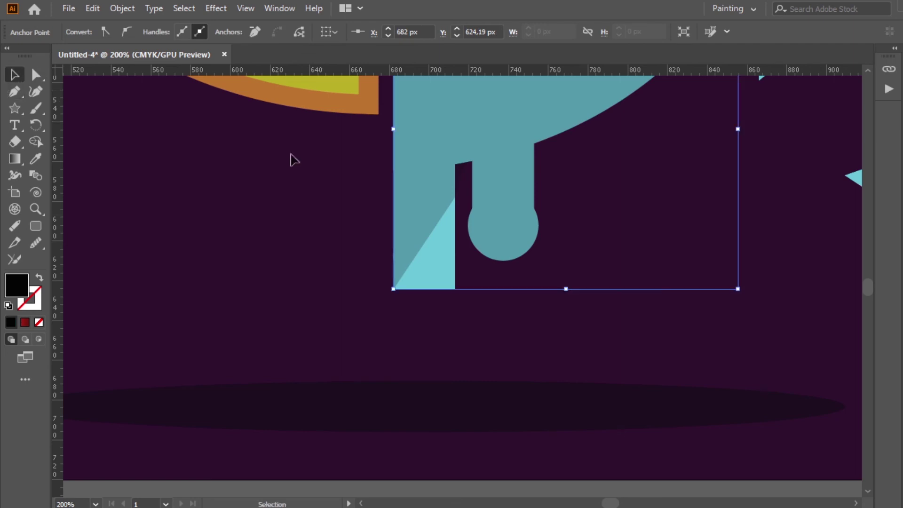
pyautogui.moveTo(424, 278); pyautogui.dragTo(423, 301)
pyautogui.click(488, 300)
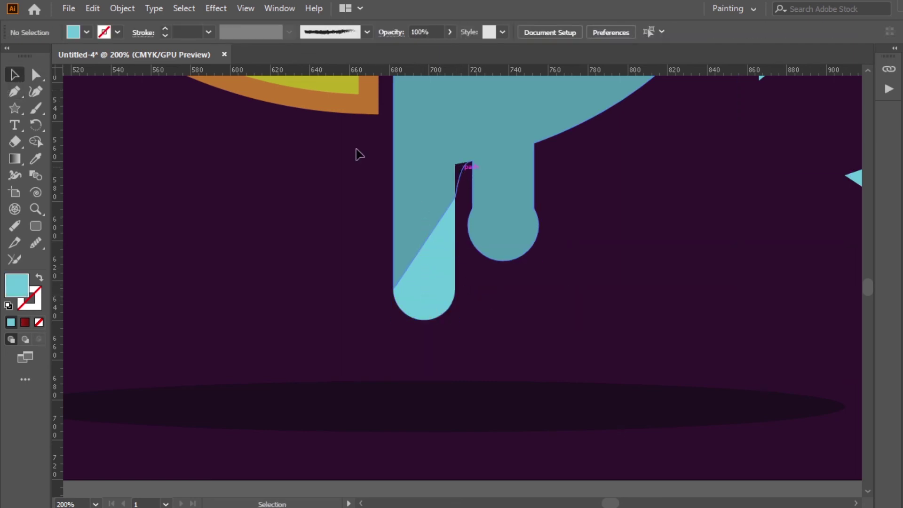
# Reshape the translucent drip shading path with new Curvature anchors around the drip's bottom
pyautogui.hotkey('shift', '`')
pyautogui.click(464, 177)
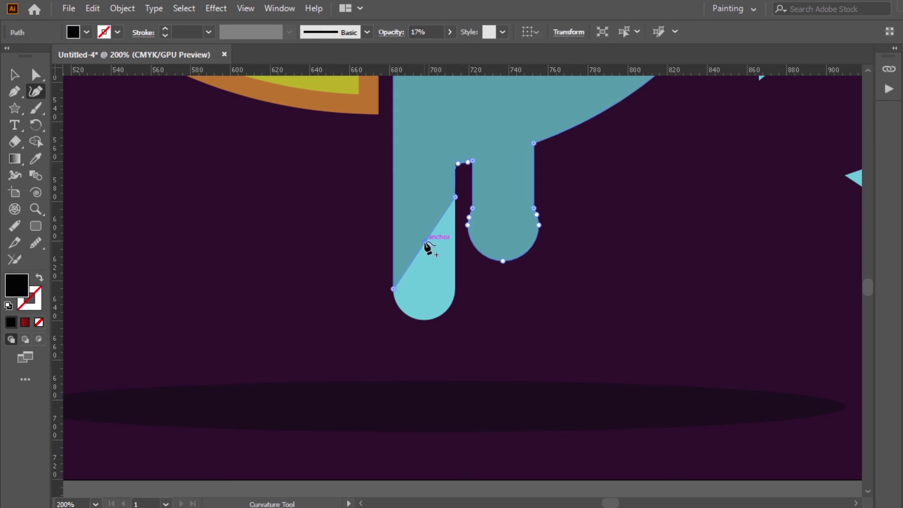
pyautogui.click(427, 320)
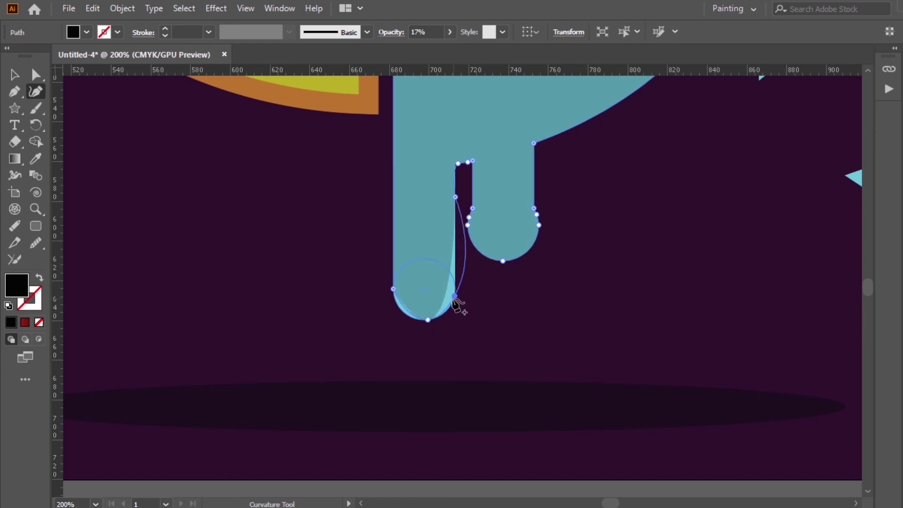
pyautogui.click(449, 308)
pyautogui.click(398, 306)
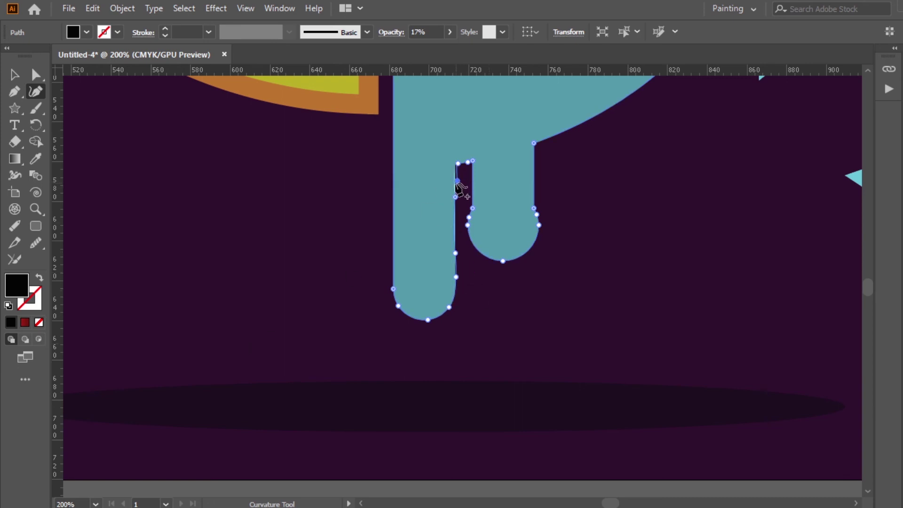
pyautogui.press('v')
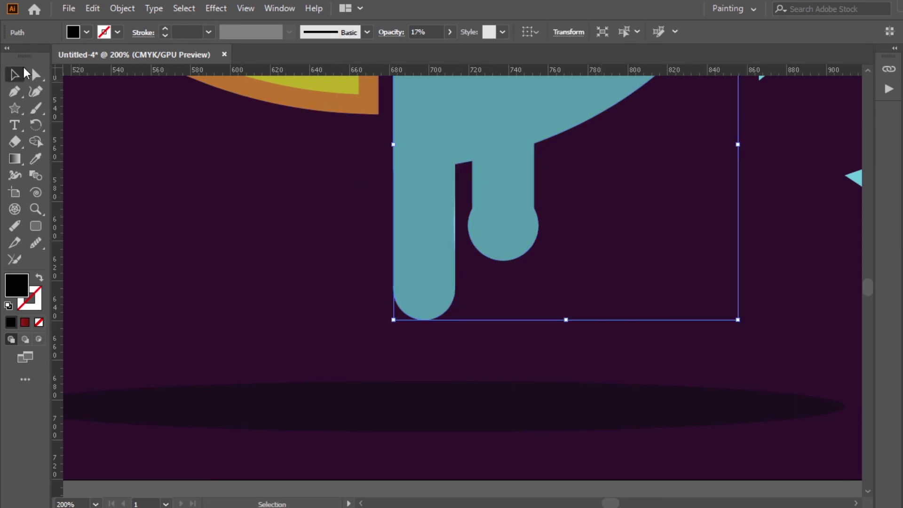
# Shrink the shading shape, fit the circle to the shorter drip's end, then stretch the shading back down
pyautogui.press('a')
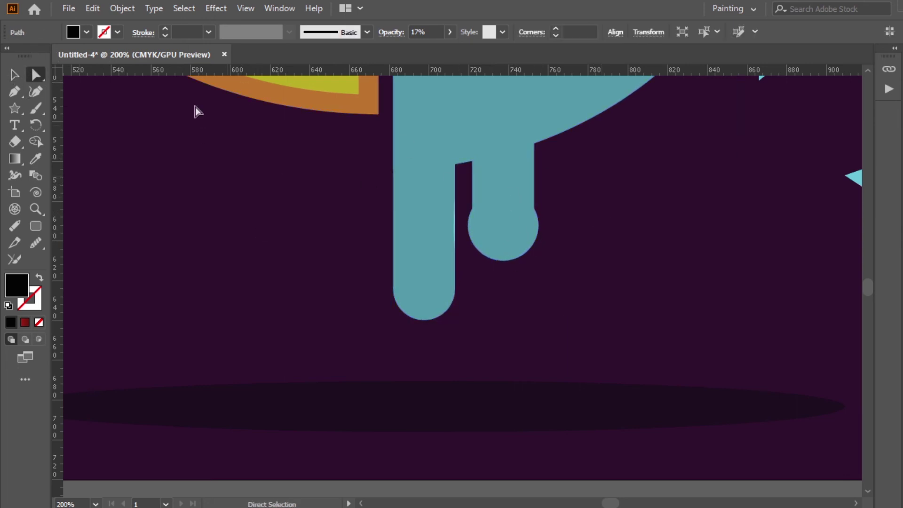
pyautogui.press('v')
pyautogui.moveTo(566, 320)
pyautogui.mouseDown()
pyautogui.moveTo(567, 246)
pyautogui.moveTo(512, 225)
pyautogui.mouseUp()
pyautogui.click(541, 225)
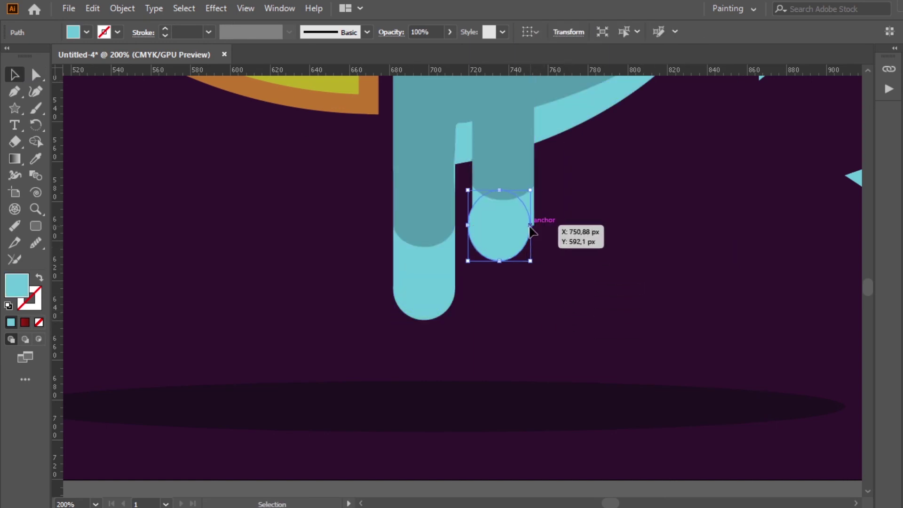
pyautogui.hotkey('ctrl', 'shift', 'a')
pyautogui.click(524, 180)
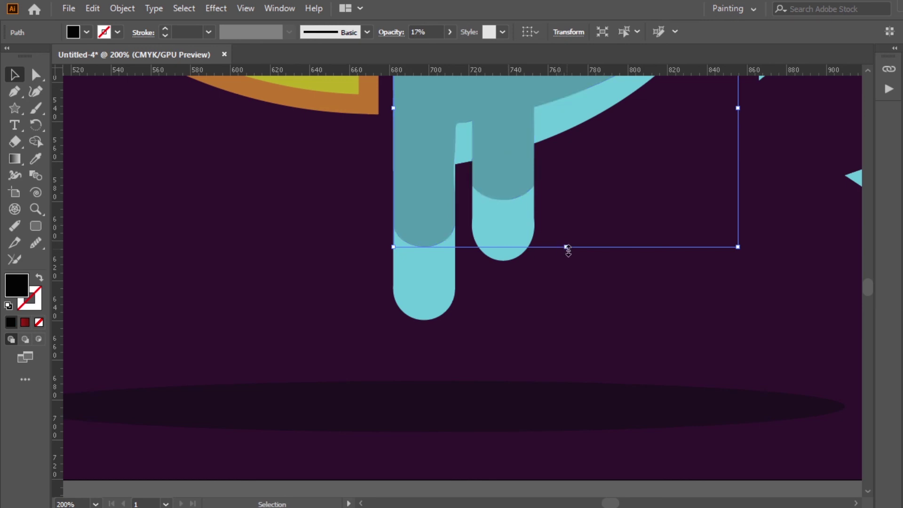
pyautogui.moveTo(566, 246)
pyautogui.mouseDown()
pyautogui.moveTo(560, 332)
pyautogui.moveTo(560, 320)
pyautogui.mouseUp()
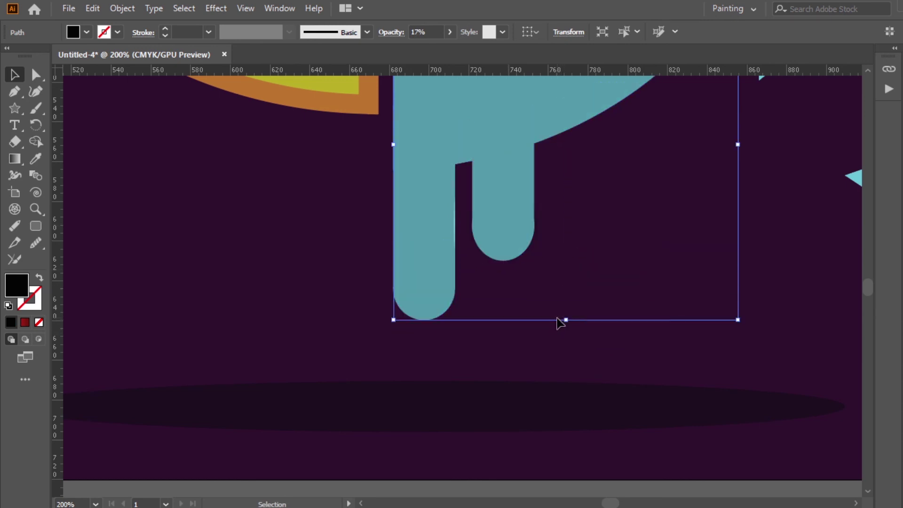
# Adjust the shading path's anchors around the inner drip with the Curvature tool, then deselect
pyautogui.click(36, 92)
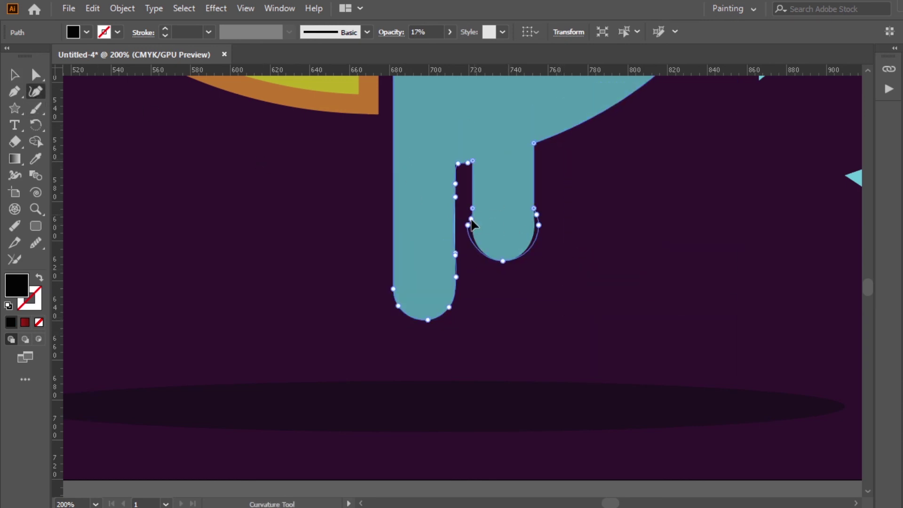
pyautogui.click(472, 230)
pyautogui.click(533, 236)
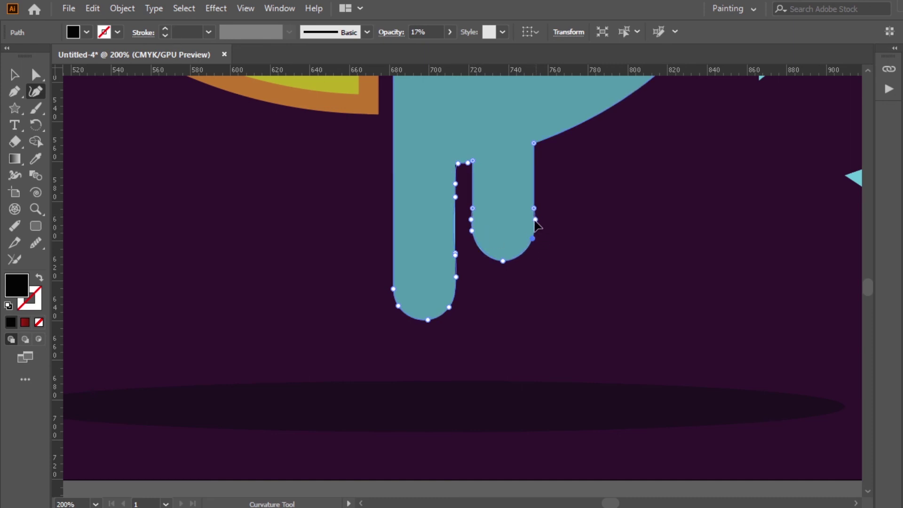
pyautogui.click(534, 220)
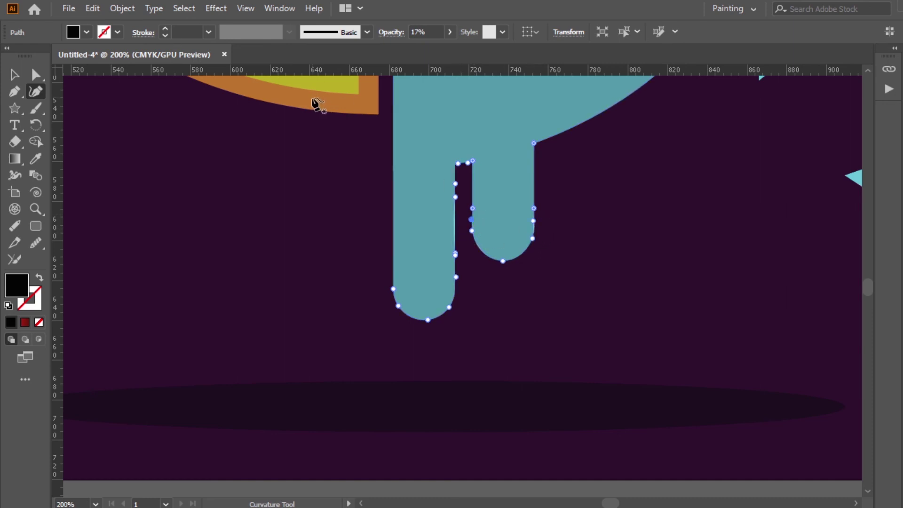
pyautogui.click(14, 74)
pyautogui.click(196, 178)
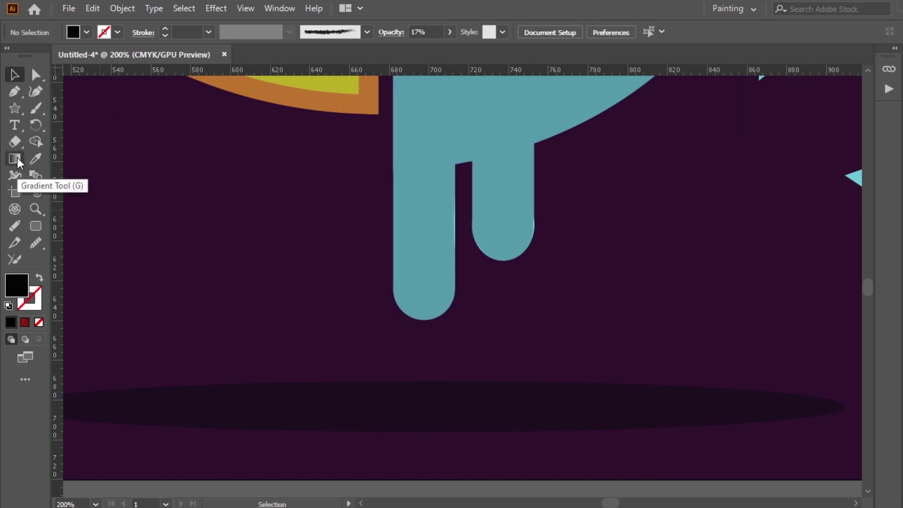
pyautogui.hotkey('ctrl', 'shift', 'a')
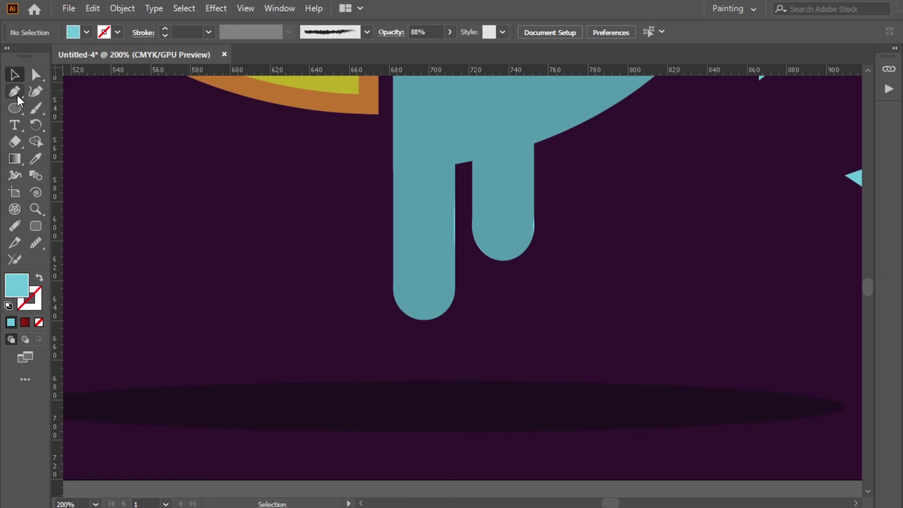
# Draw a flat ellipse about 88.9 px wide centred on the shadow beneath the drips
pyautogui.click(13, 111)
pyautogui.moveTo(416, 396); pyautogui.dragTo(627, 413)
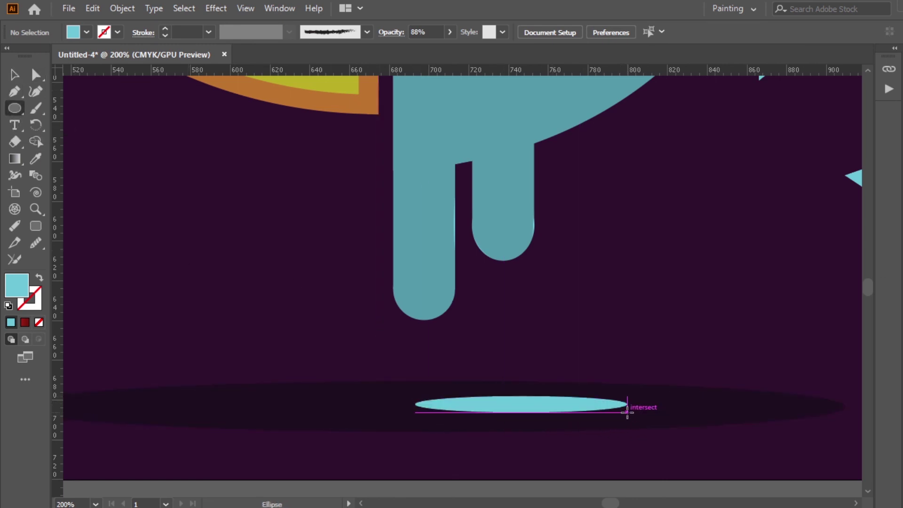
pyautogui.click(14, 74)
pyautogui.moveTo(574, 407); pyautogui.dragTo(538, 401)
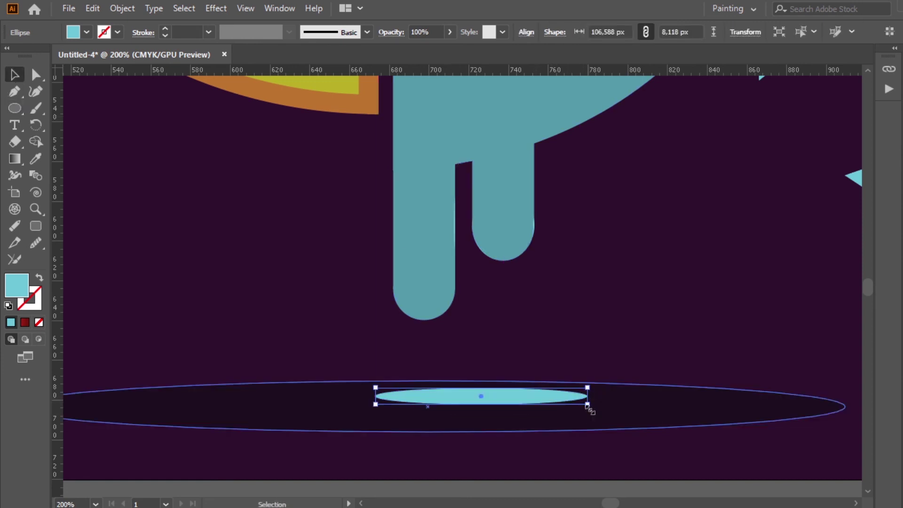
pyautogui.moveTo(587, 404); pyautogui.dragTo(555, 401)
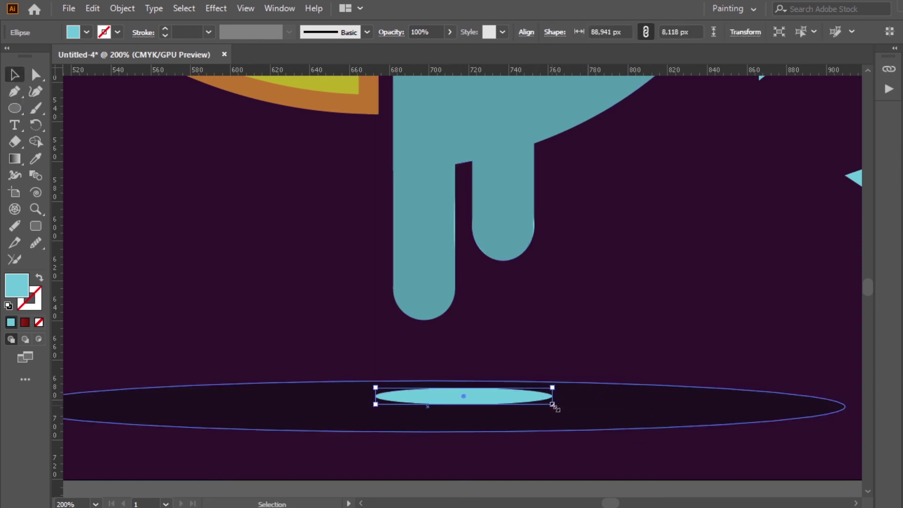
pyautogui.moveTo(498, 401); pyautogui.dragTo(510, 405)
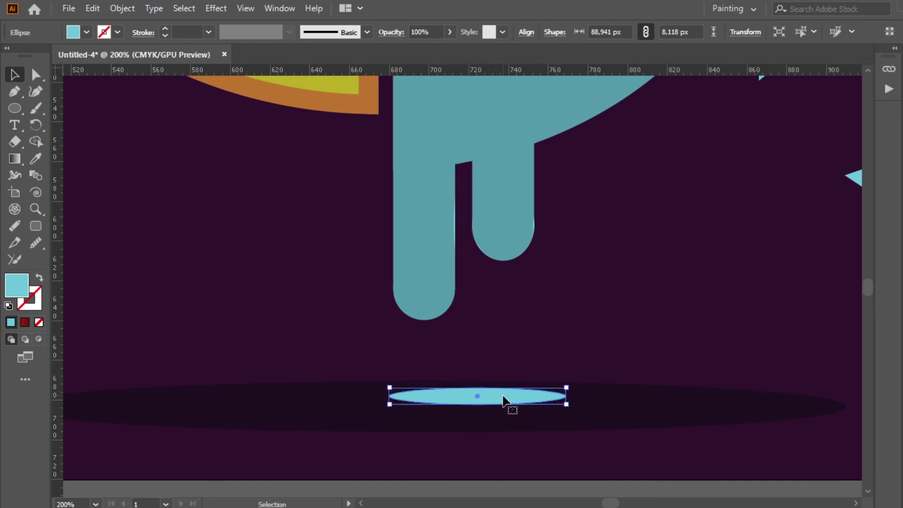
pyautogui.click(624, 280)
pyautogui.click(491, 402)
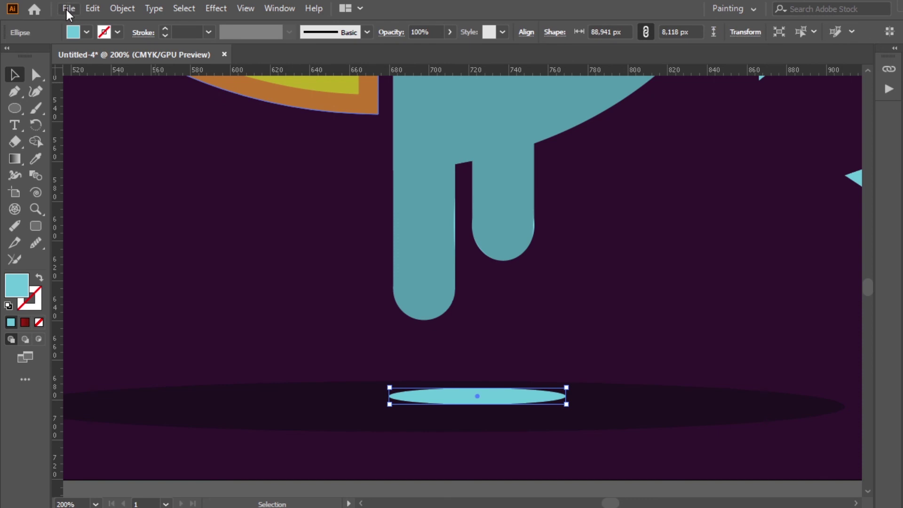
# Offset the puddle ellipse by 3 px and flatten the enlarged shape
pyautogui.click(122, 9)
pyautogui.moveTo(173, 338)
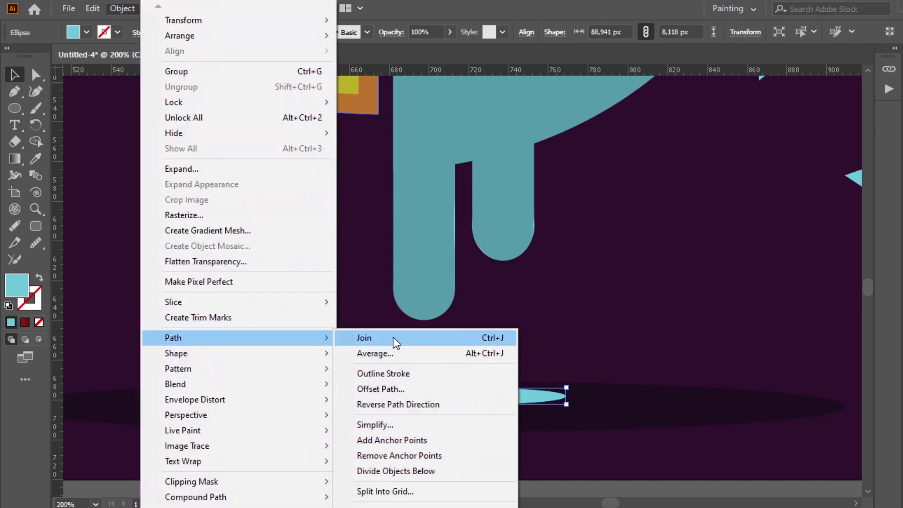
pyautogui.click(391, 389)
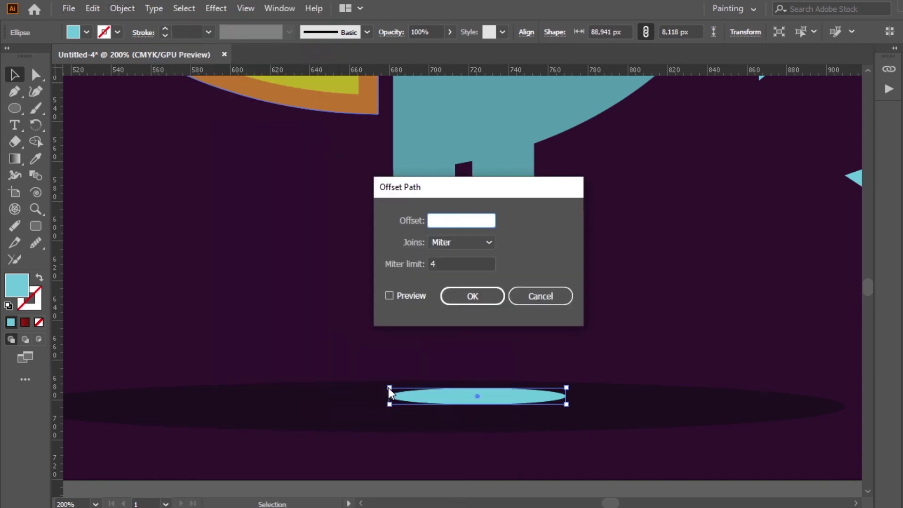
pyautogui.write('3')
pyautogui.click(473, 296)
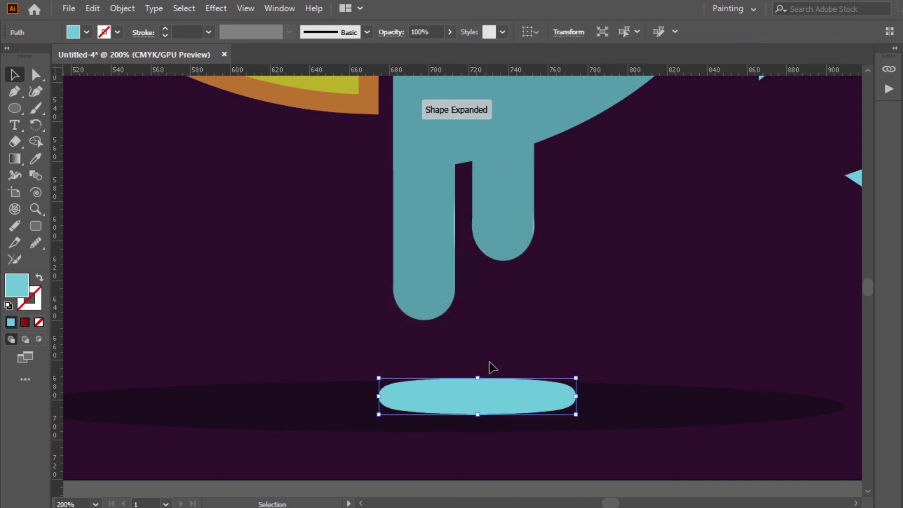
pyautogui.moveTo(478, 378); pyautogui.dragTo(482, 402)
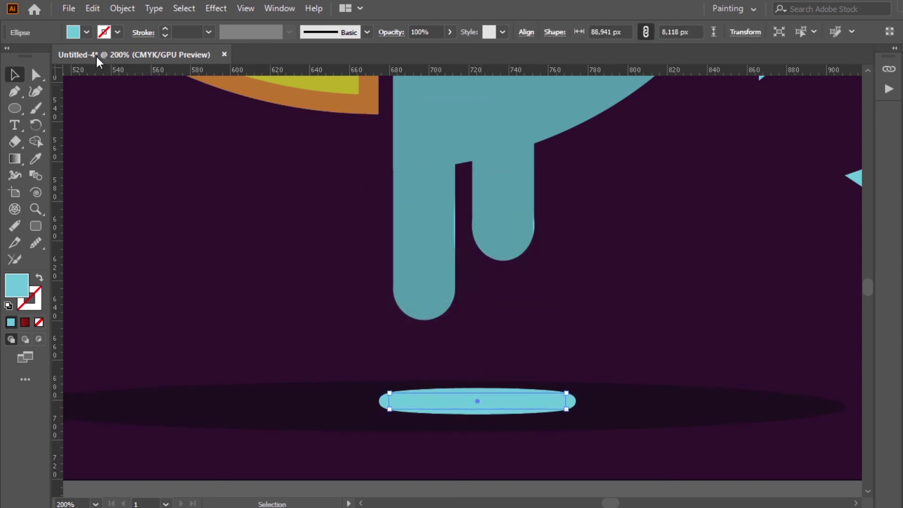
# Give the inner ellipse a white fill at 18% opacity as a faint highlight
pyautogui.click(86, 32)
pyautogui.click(30, 57)
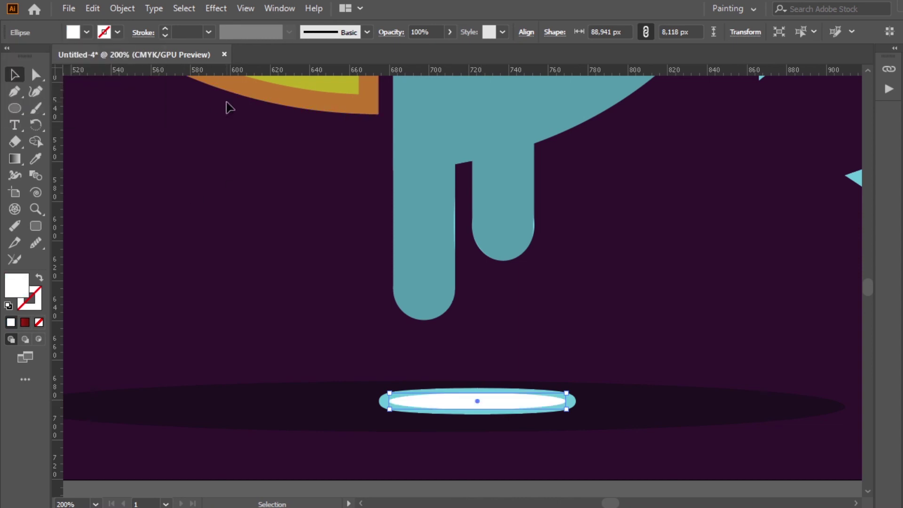
pyautogui.click(450, 31)
pyautogui.moveTo(450, 49); pyautogui.dragTo(404, 50)
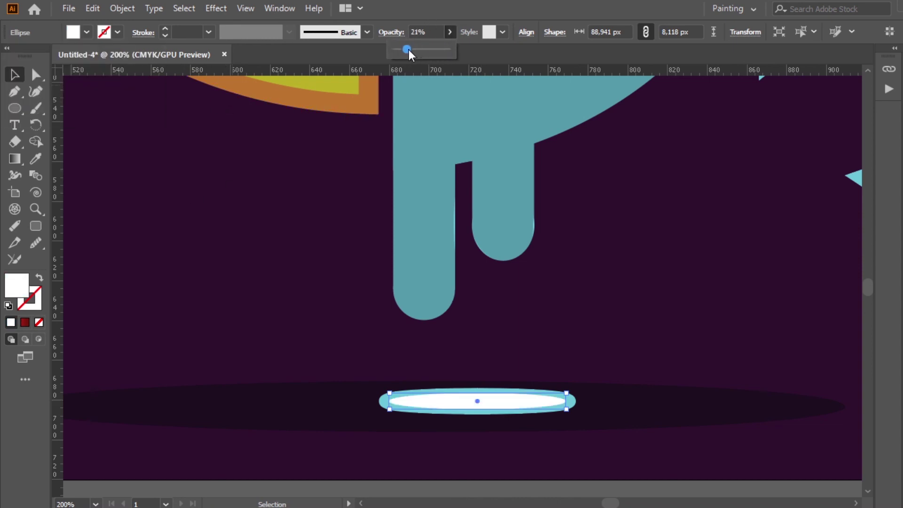
pyautogui.click(626, 131)
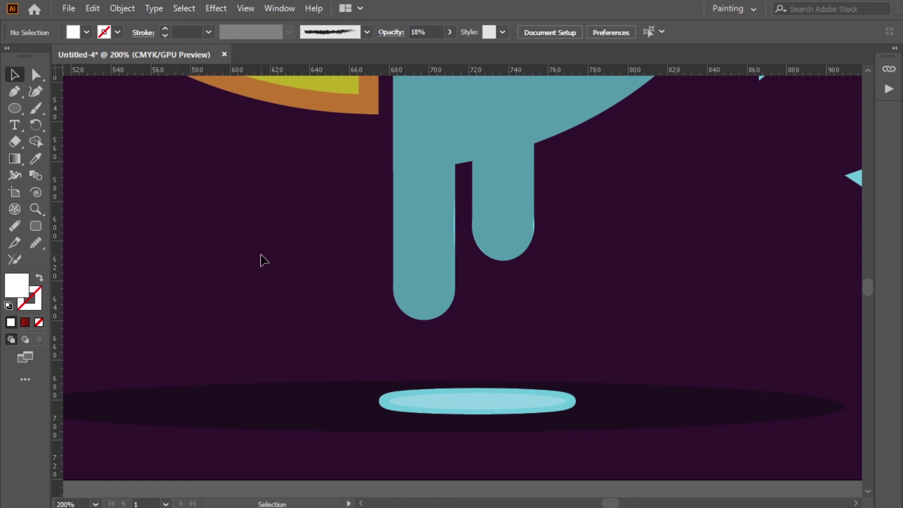
# Zoom out to about 50% and pan to frame the whole finished character
pyautogui.press('z')
pyautogui.keyDown('alt'); pyautogui.click(262, 256); pyautogui.keyUp('alt')
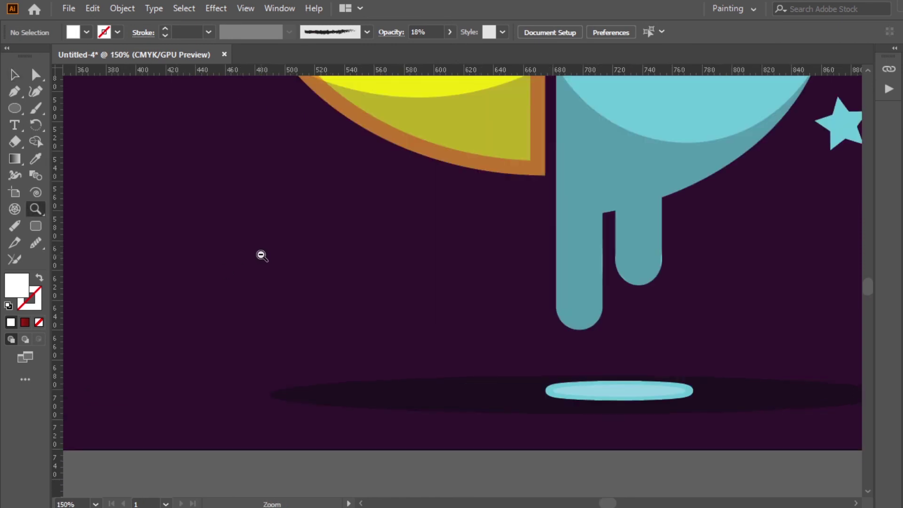
pyautogui.keyDown('alt'); pyautogui.click(339, 219); pyautogui.keyUp('alt')
pyautogui.keyDown('alt'); pyautogui.click(371, 213); pyautogui.keyUp('alt')
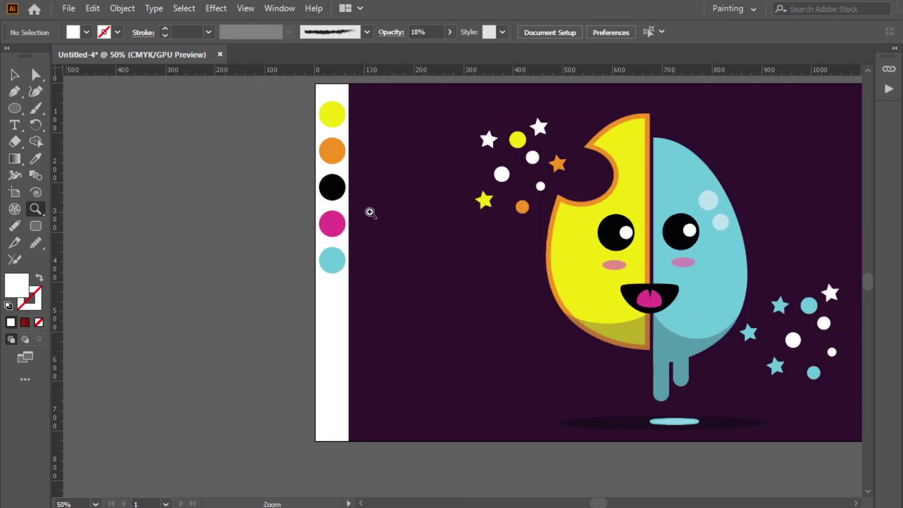
pyautogui.moveTo(602, 504); pyautogui.dragTo(610, 505)
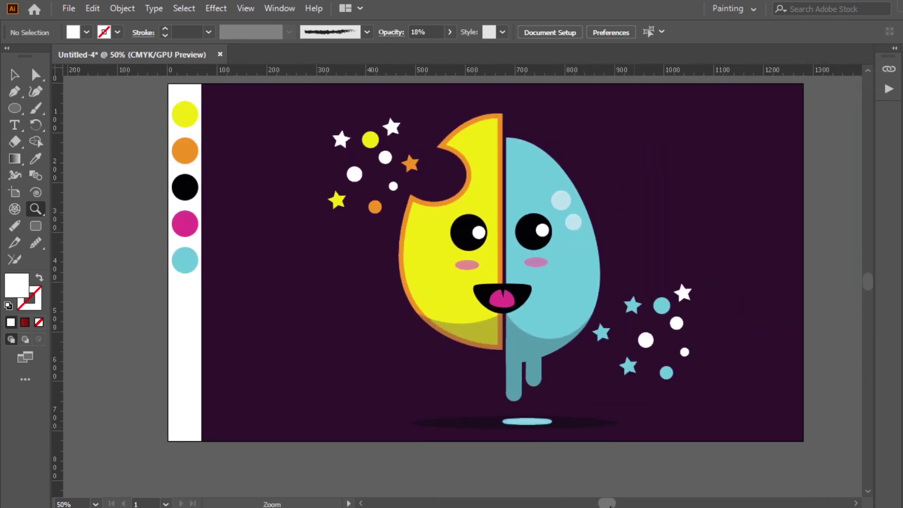